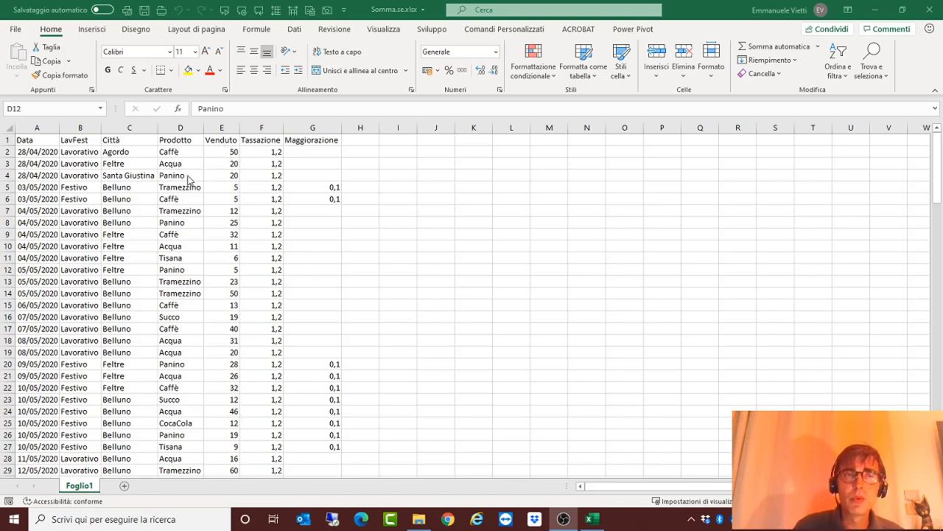
Convert the sales data in $A$1:$G$137 into a table with headers
click(115, 154)
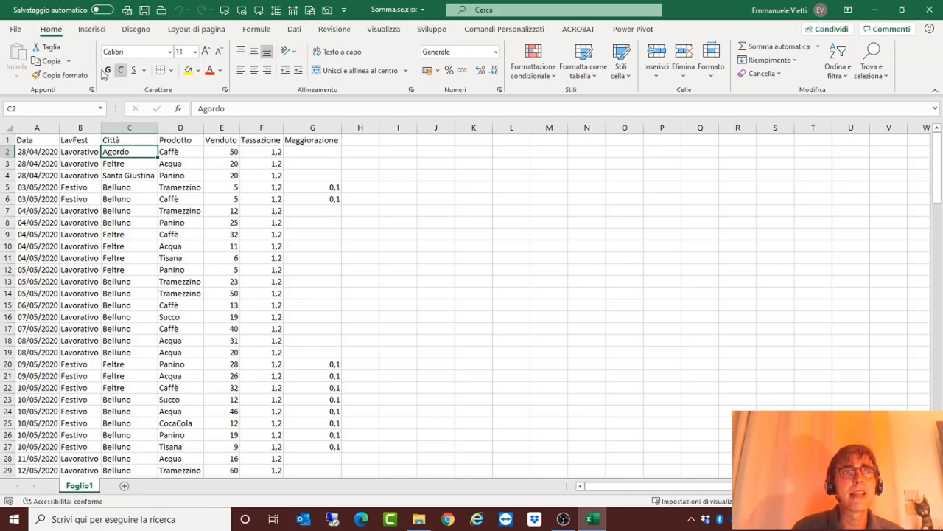
click(90, 29)
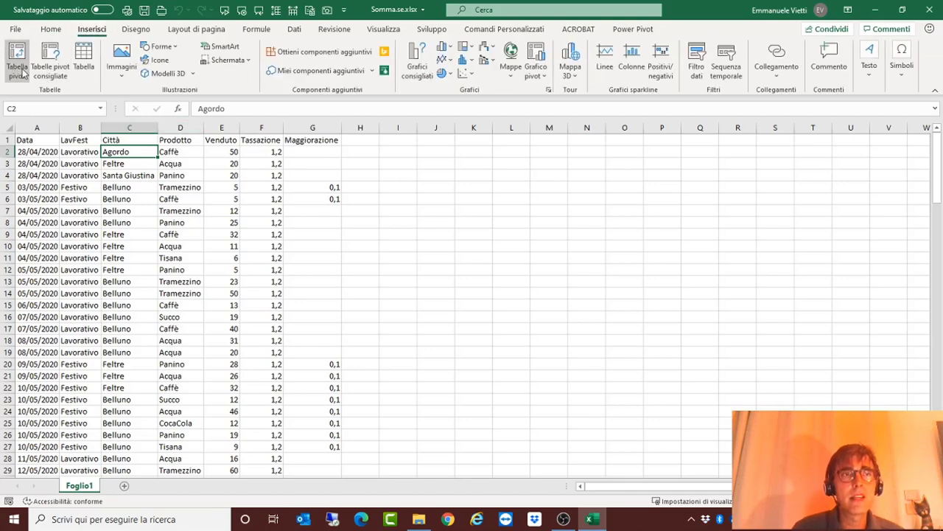
click(83, 59)
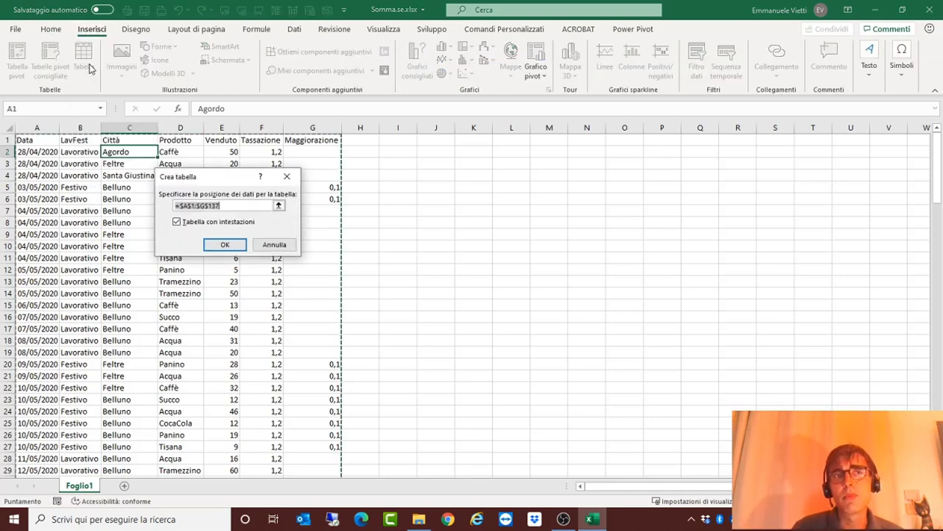
click(221, 244)
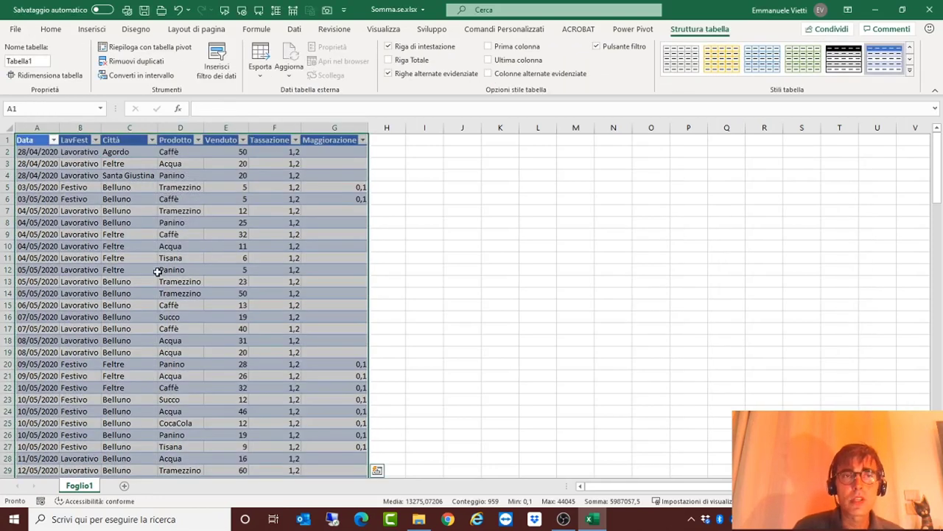
Rename the new table from Tabella1 to TabellaVendite
scroll(158, 271, down, 8)
scroll(157, 272, down, 8)
scroll(158, 271, down, 7)
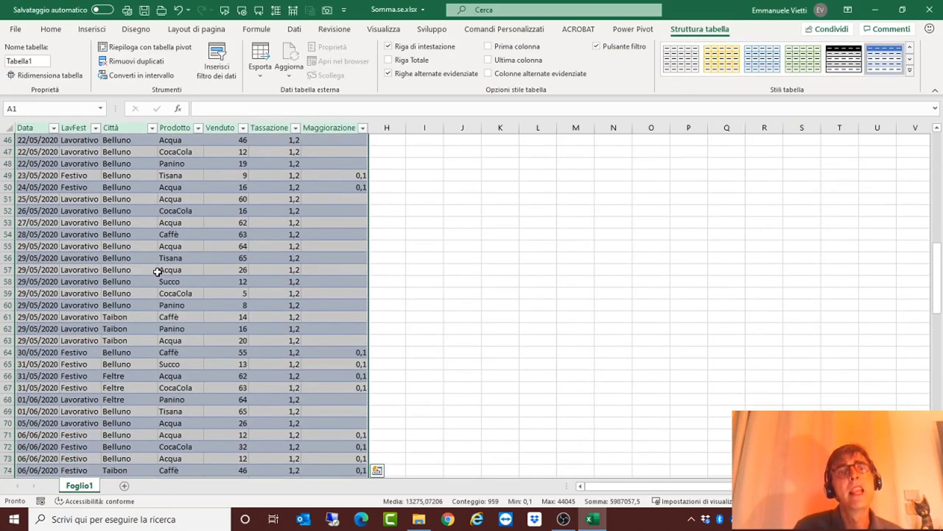
scroll(157, 272, down, 10)
scroll(157, 271, down, 10)
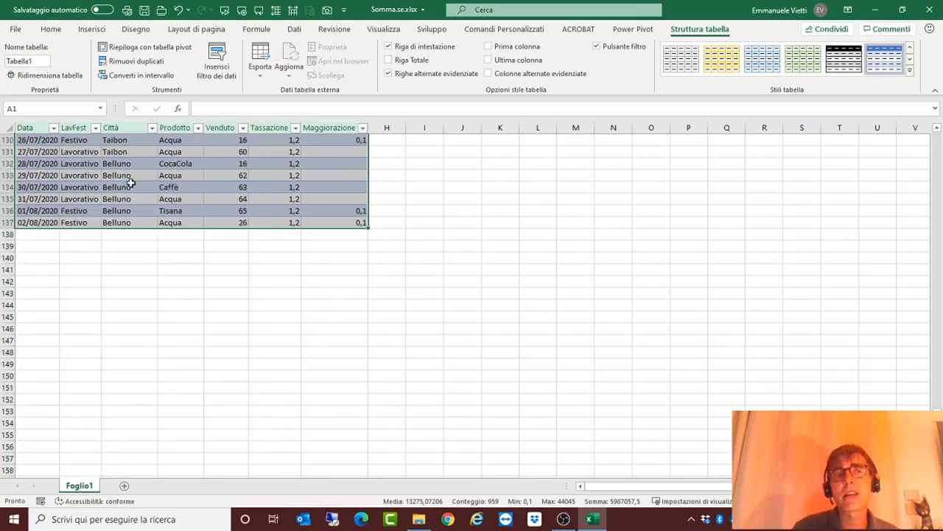
scroll(132, 202, up, 10)
scroll(132, 202, up, 11)
scroll(132, 202, up, 11)
scroll(132, 202, up, 11)
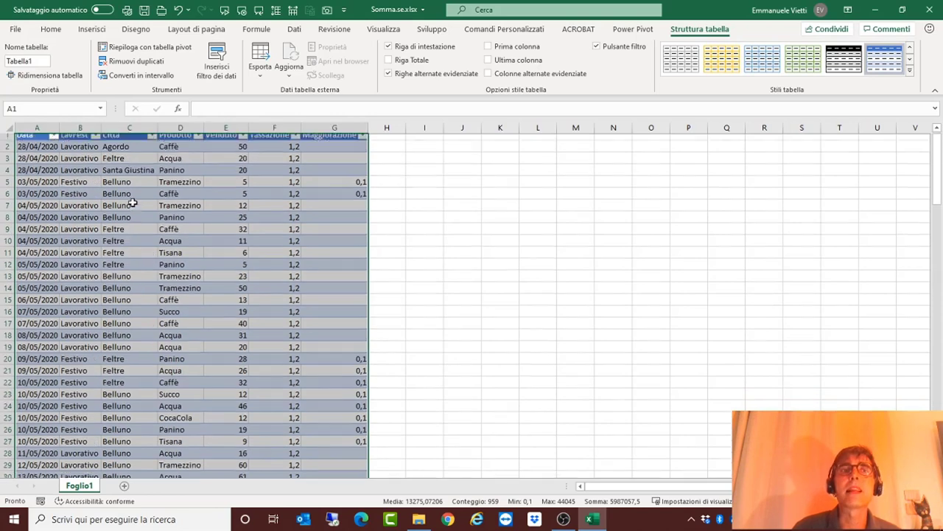
click(132, 202)
text(Vendi)
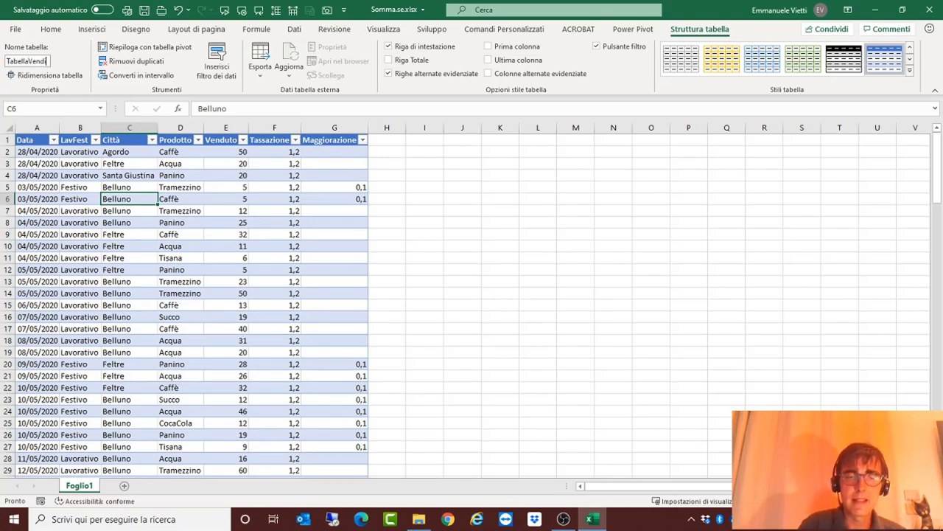
text(te)
key(Return)
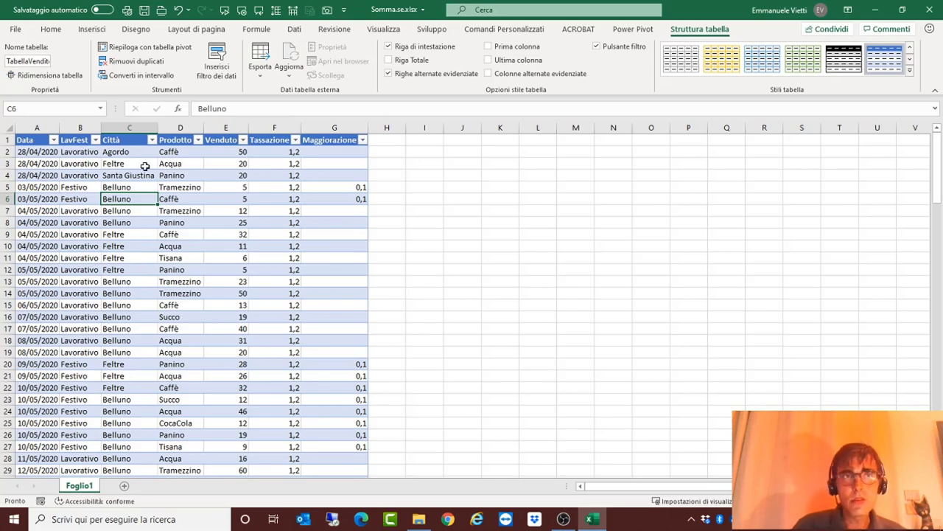
Create an empty pivot table from TabellaVendite on the existing sheet Foglio1 at cell J4
click(92, 30)
click(16, 59)
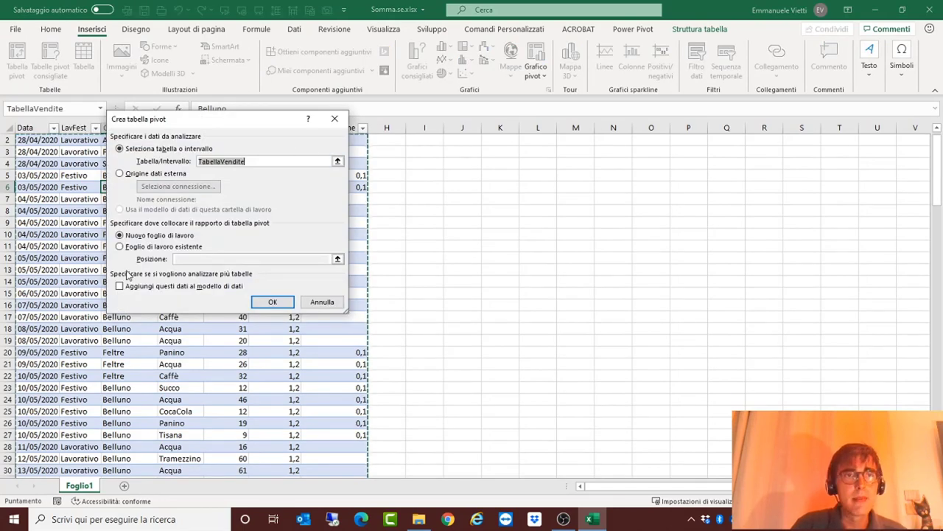
click(120, 247)
click(336, 259)
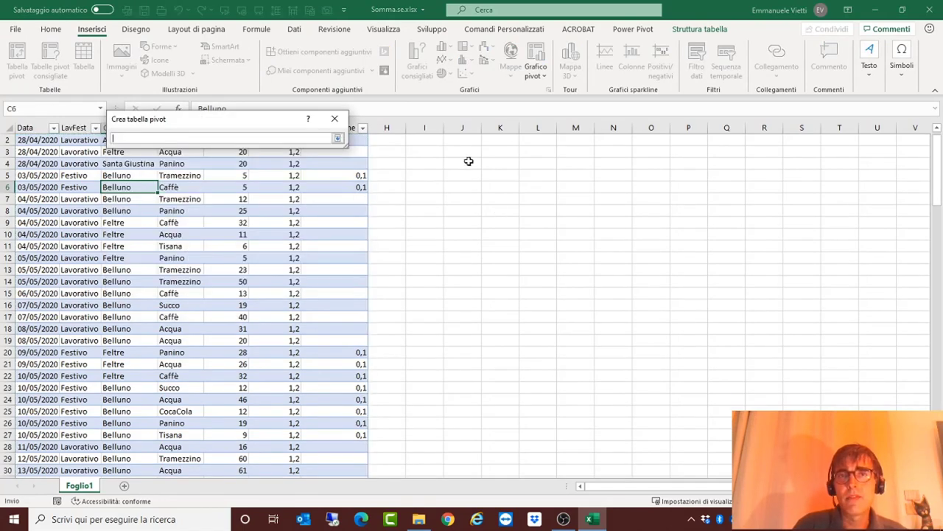
click(467, 161)
click(337, 138)
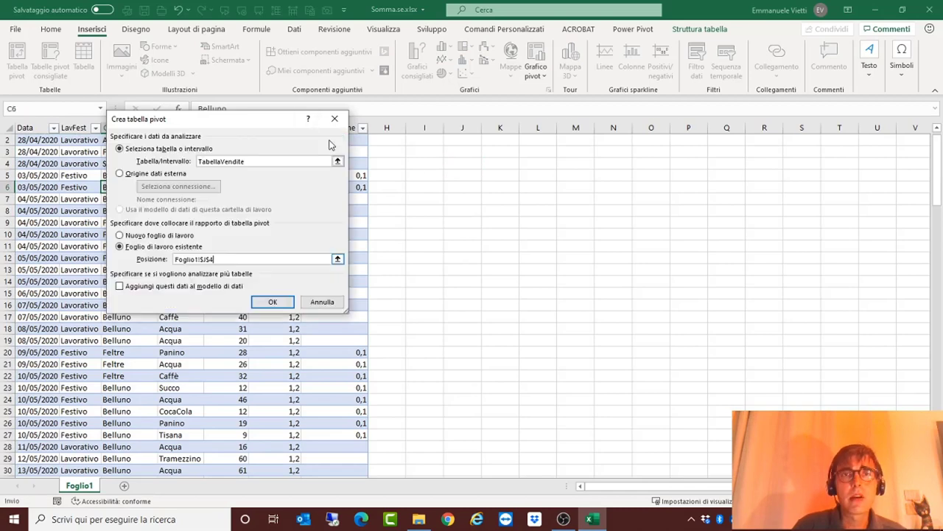
click(271, 302)
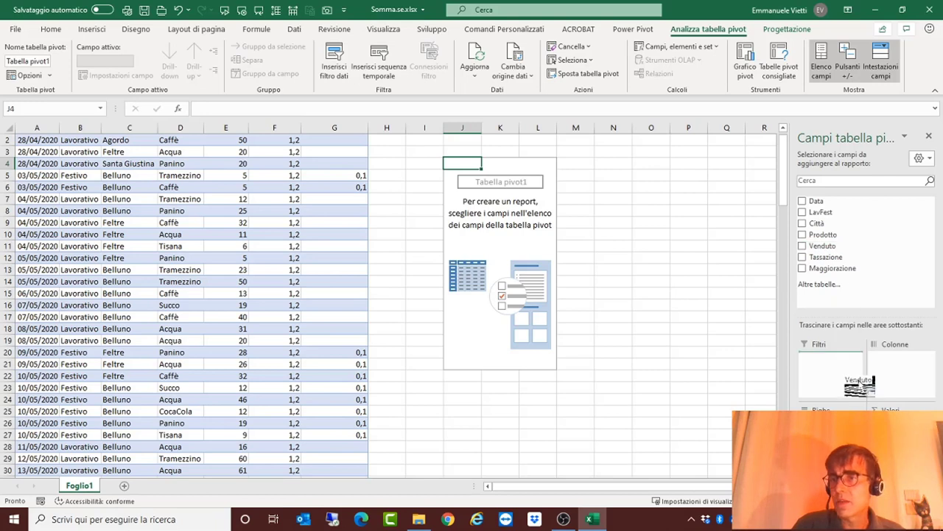
Add Venduto to the pivot values so it totals 4065
click(802, 245)
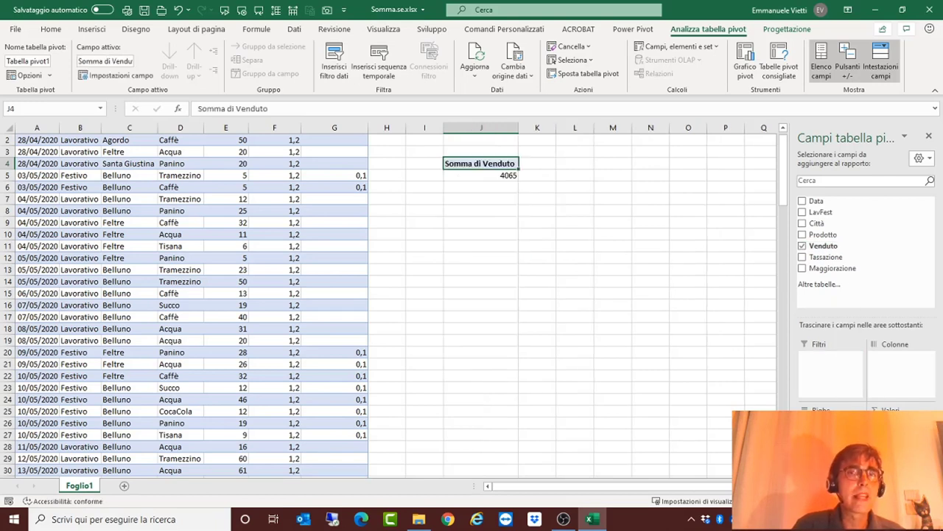
click(500, 175)
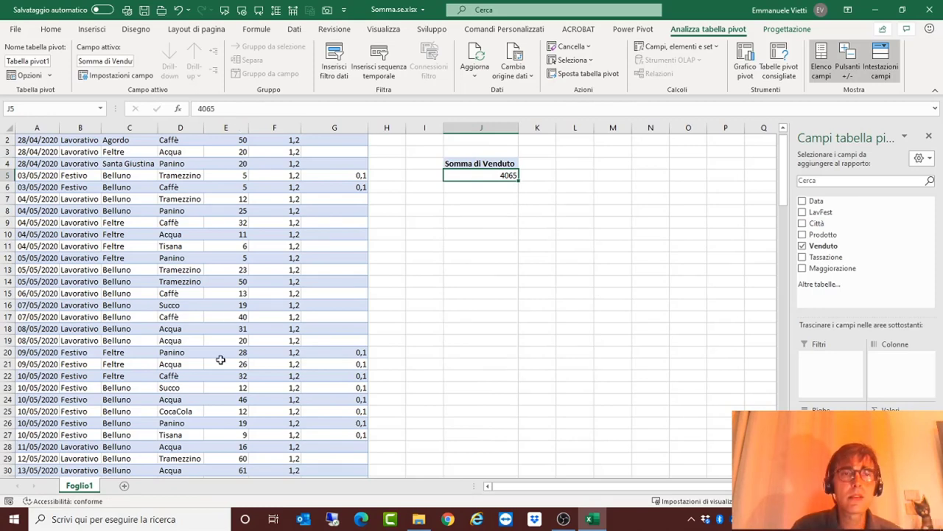
scroll(243, 345, up, 1)
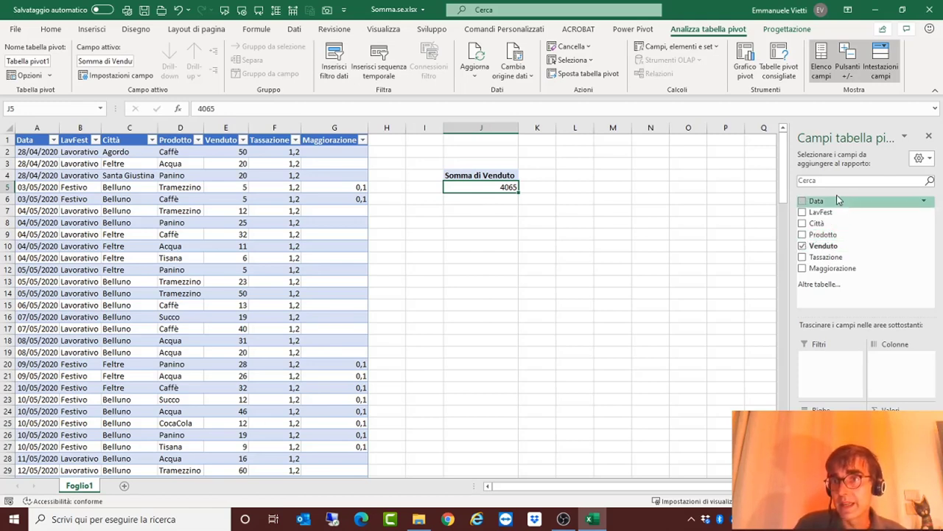
Make Prodotto, Città and LavFest report filters and place Data in the columns
drag(816, 234, 829, 367)
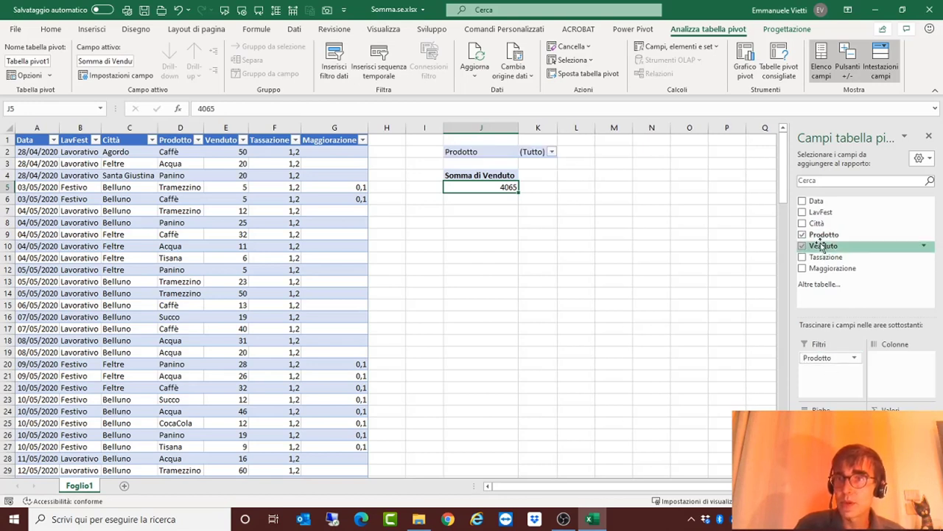
drag(817, 223, 829, 368)
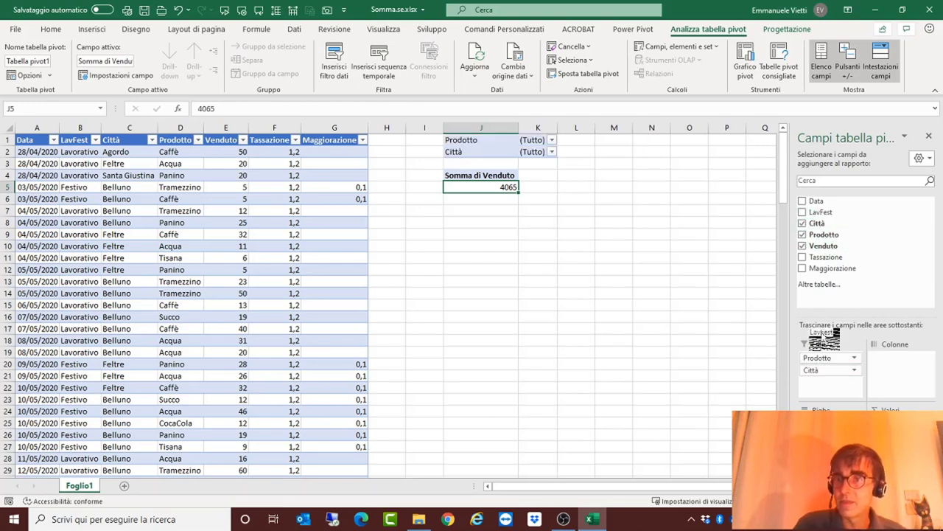
drag(816, 219, 824, 394)
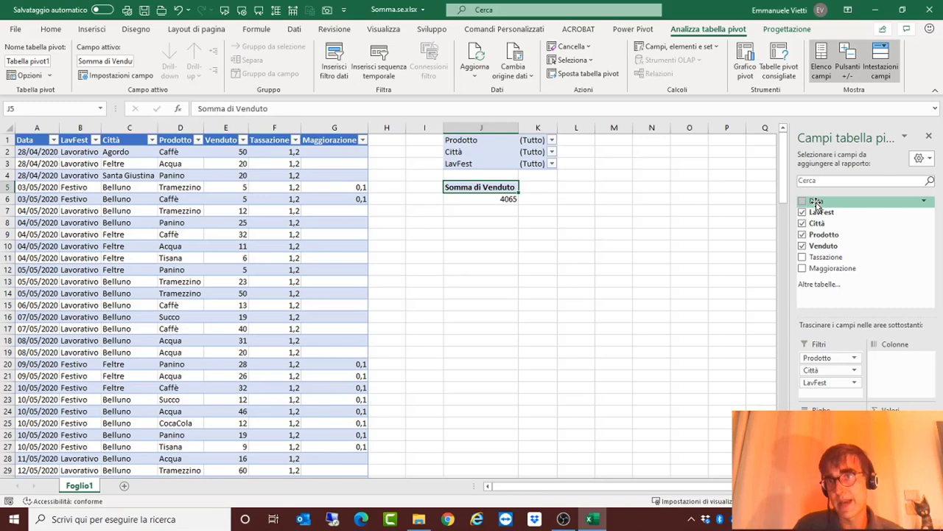
drag(816, 203, 897, 388)
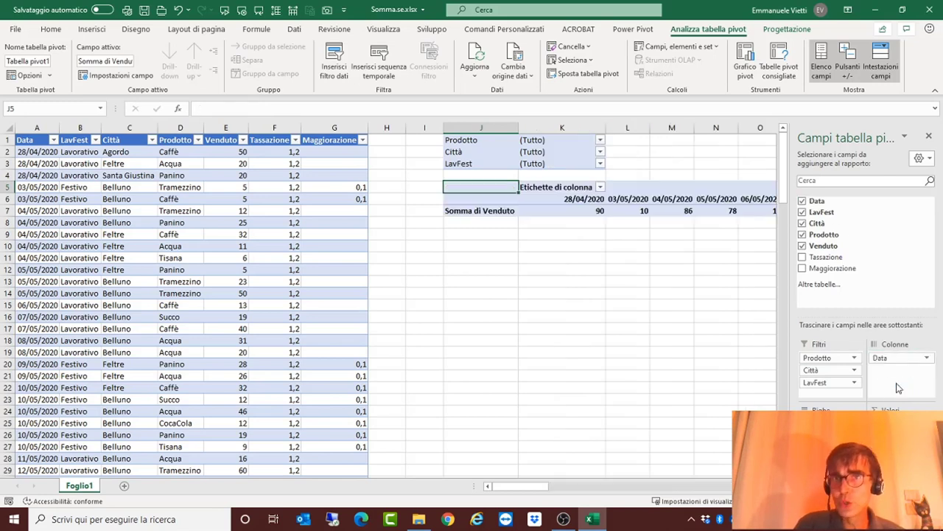
Group the pivot's dates by days, months and years
right_click(621, 199)
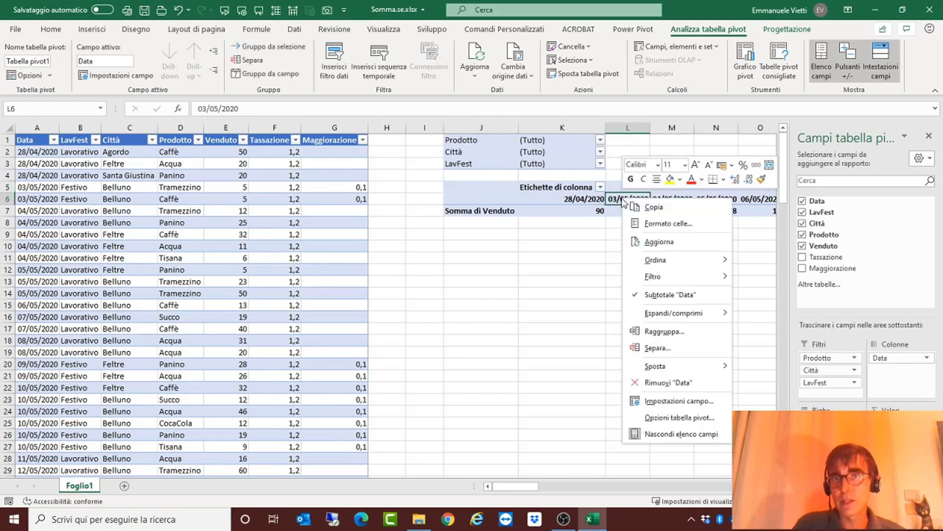
click(653, 346)
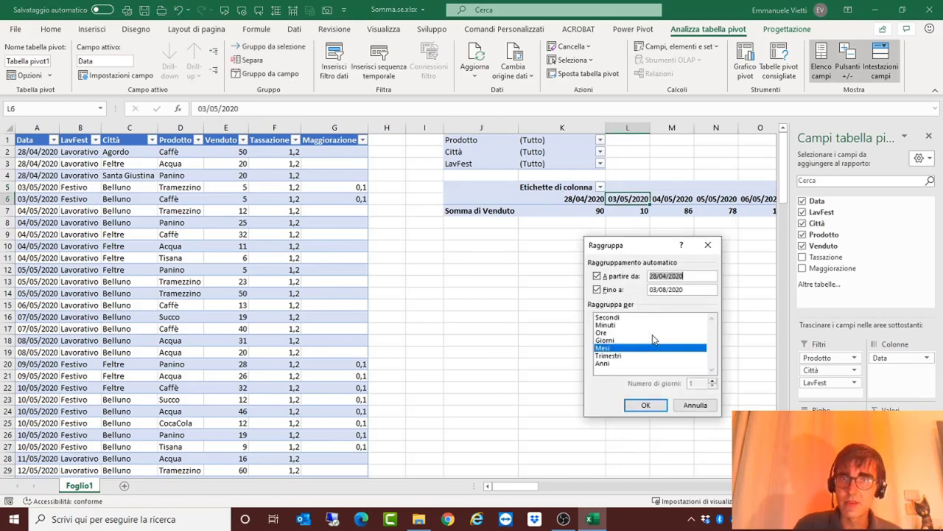
click(605, 341)
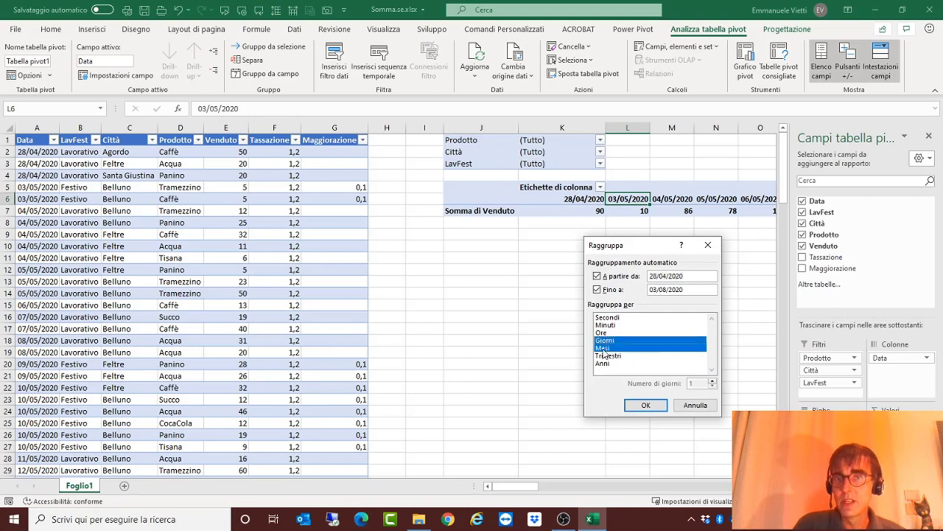
click(603, 363)
click(646, 405)
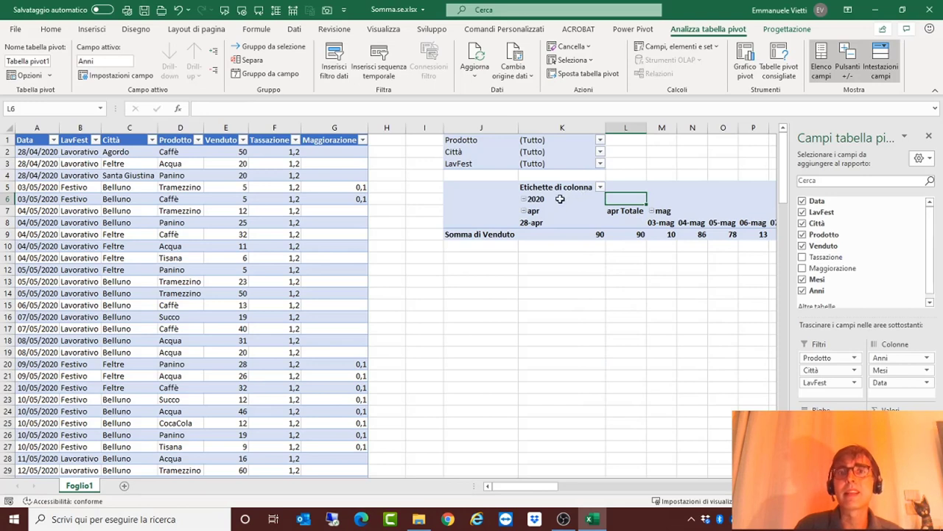
click(539, 214)
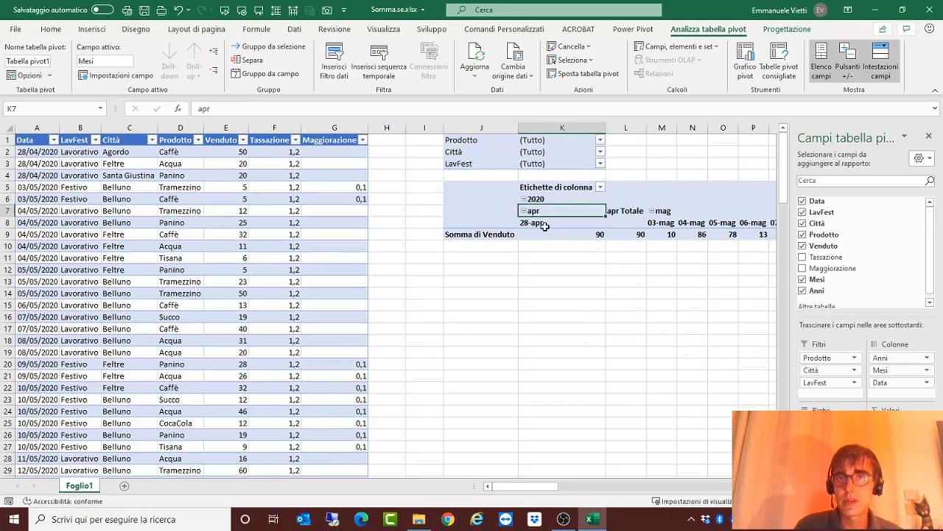
Move Anni, Mesi and Data into the report filters
drag(892, 358, 837, 394)
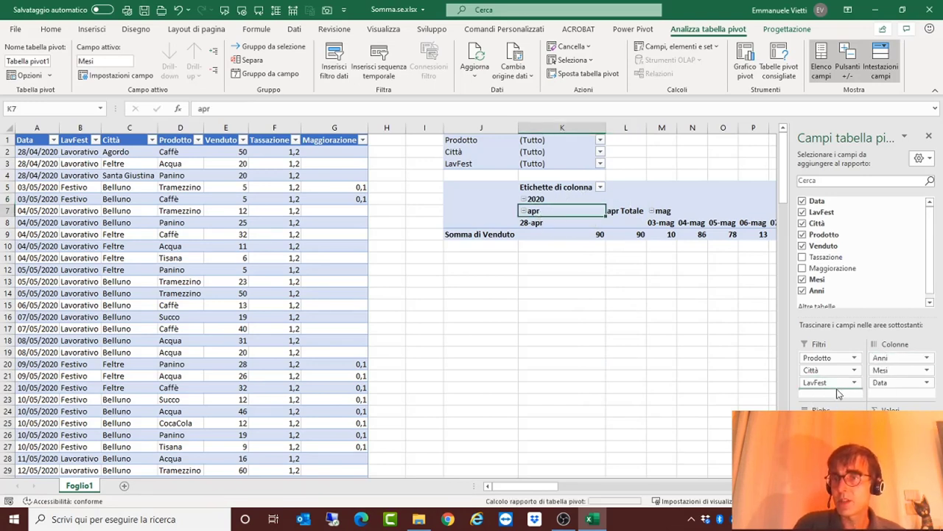
drag(892, 358, 826, 397)
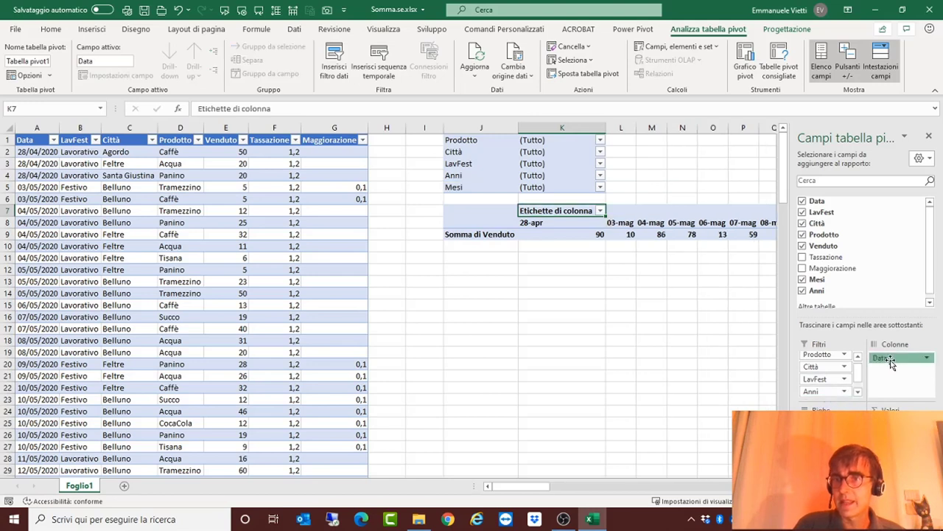
drag(892, 362, 824, 402)
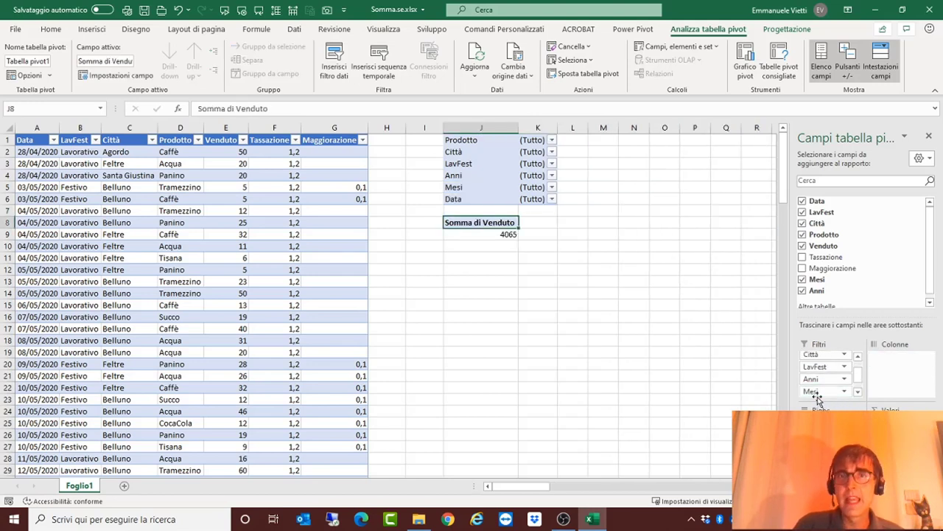
Filter the pivot to Città Belluno and Prodotto CocaCola
click(552, 152)
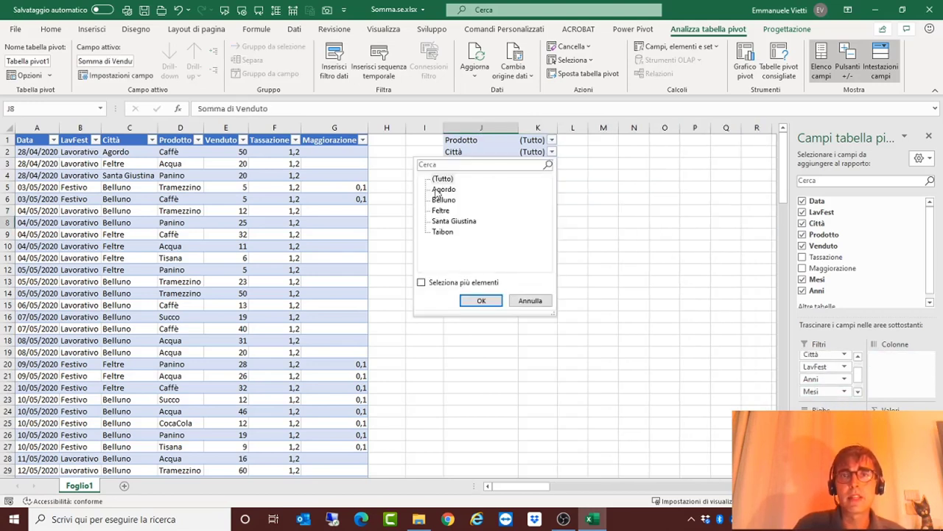
click(442, 200)
click(475, 300)
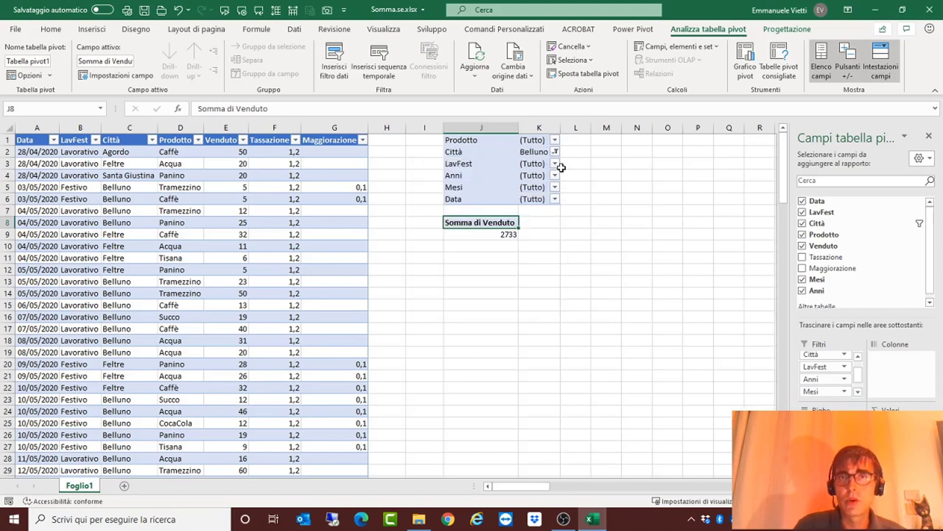
click(554, 141)
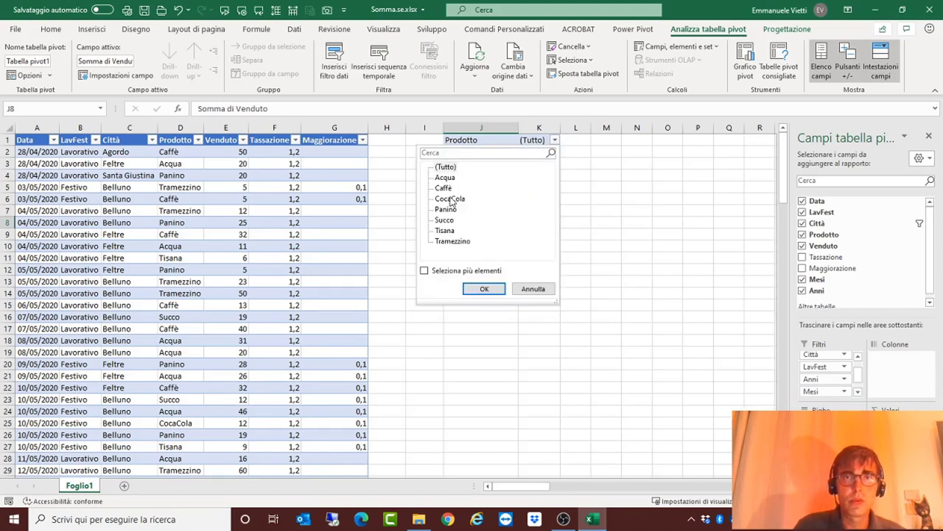
click(449, 199)
click(483, 289)
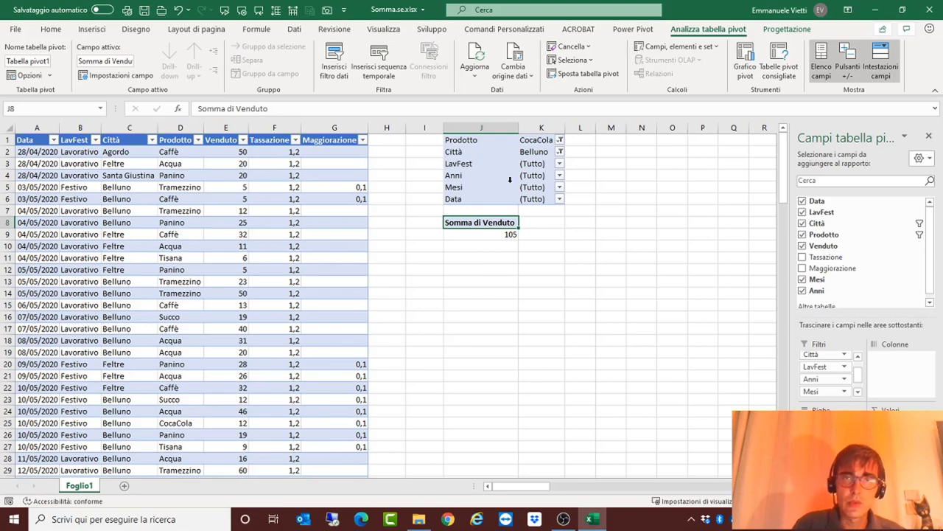
Reapply the Belluno city filter with multiple-item selection enabled, showing 105
click(560, 152)
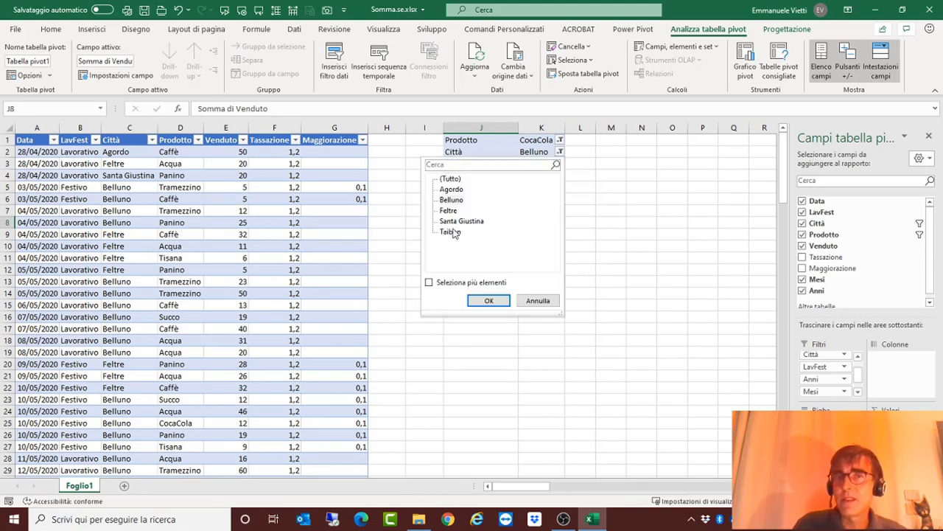
click(430, 283)
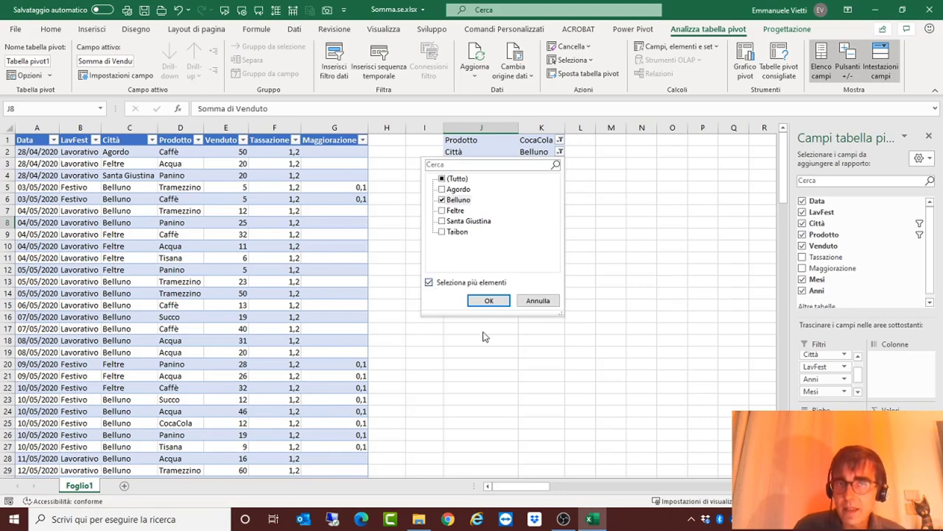
click(537, 301)
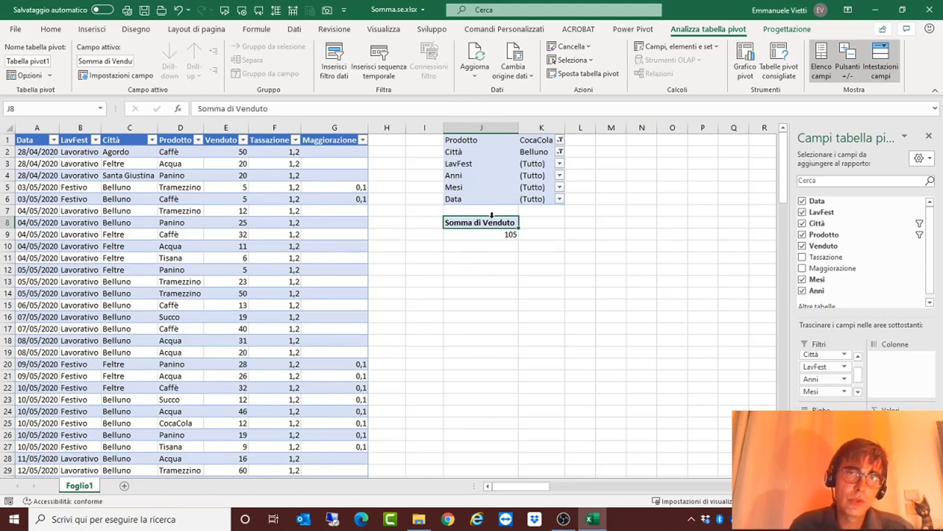
Add a blank Foglio2 sheet, then return to Foglio1 and select the 105 total
click(125, 487)
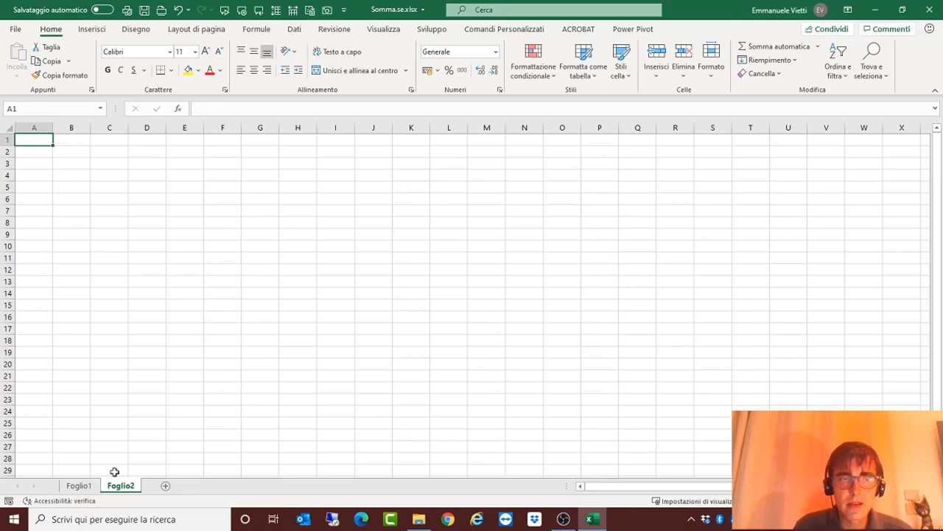
click(79, 486)
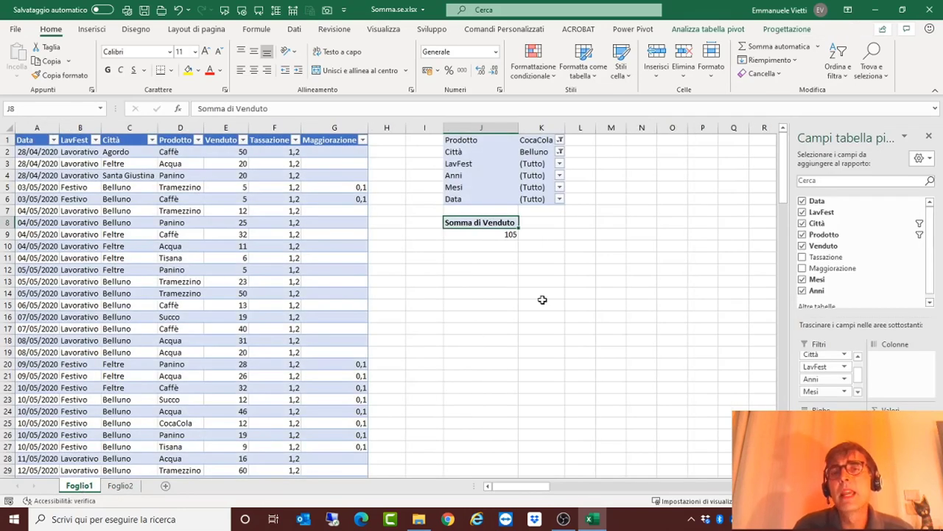
click(510, 232)
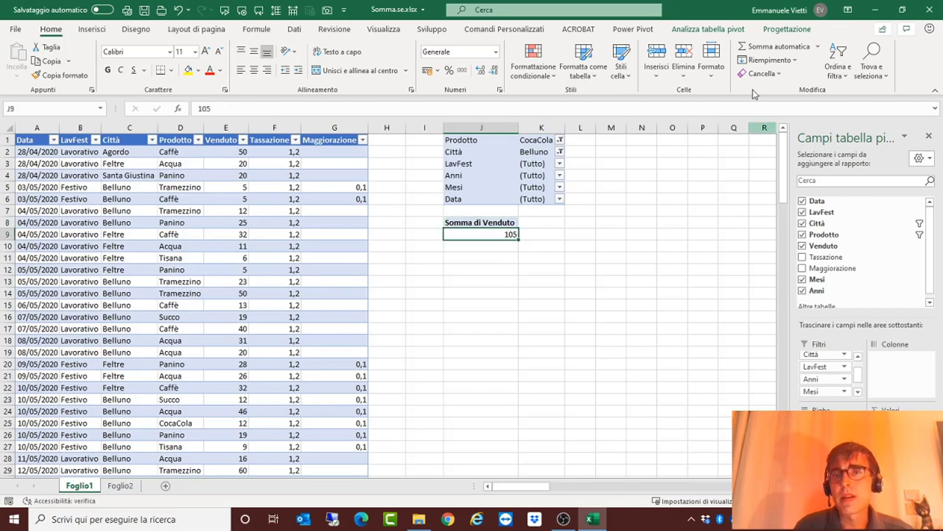
Insert a clustered column pivot chart and position it beside the pivot table
click(705, 31)
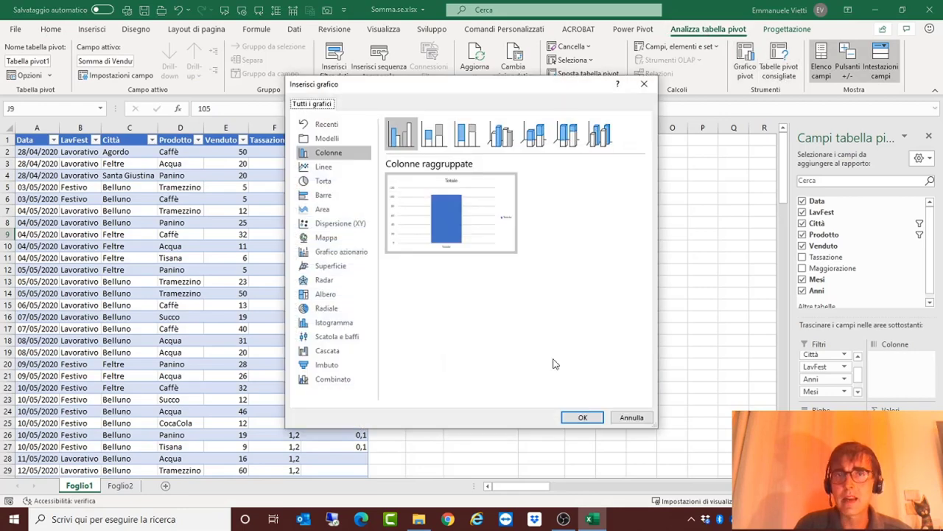
click(579, 417)
drag(477, 232, 668, 264)
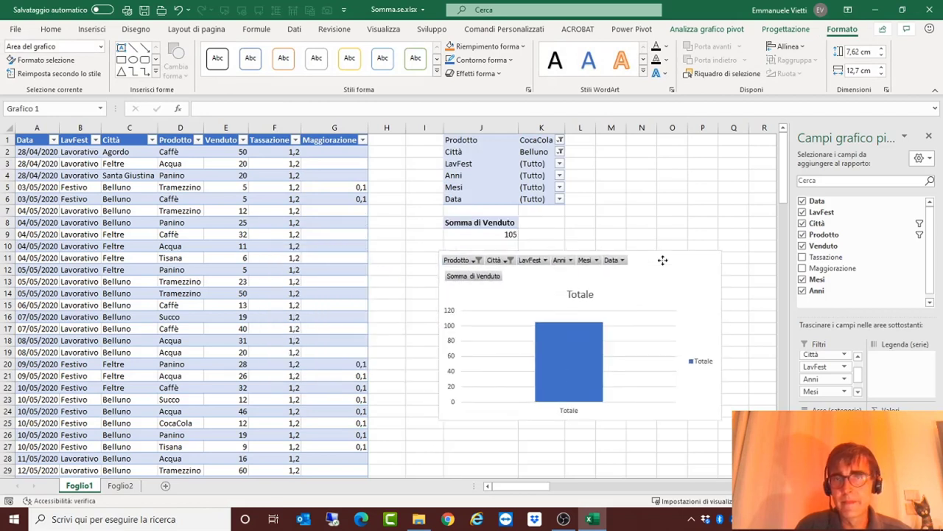
Change the chart title from Totale to VENDUTO
click(740, 262)
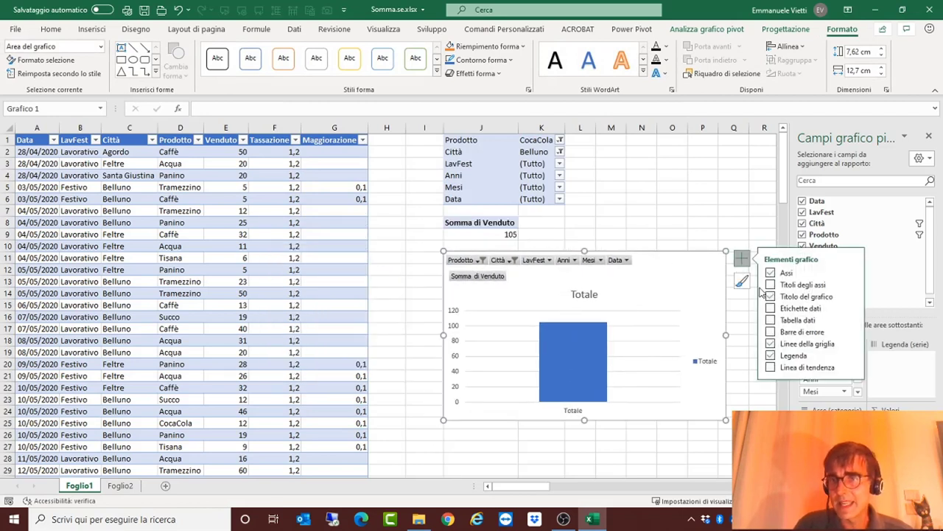
click(587, 296)
drag(597, 294, 534, 285)
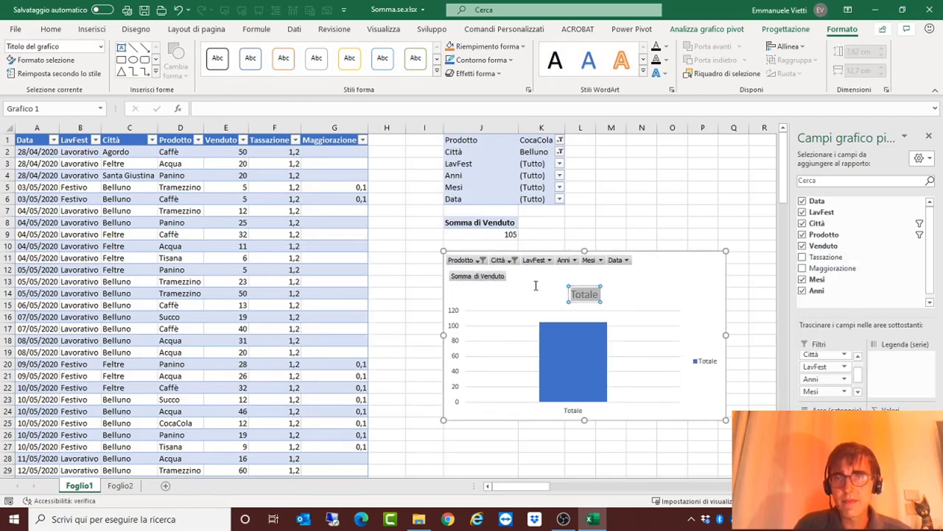
text(VEndu)
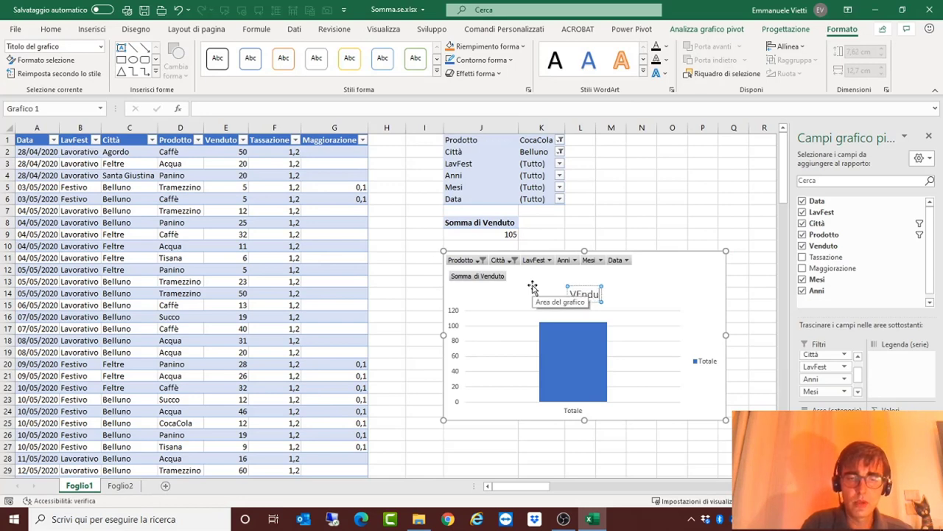
text(to)
key(BackSpace)
key(BackSpace)
key(BackSpace)
key(BackSpace)
key(BackSpace)
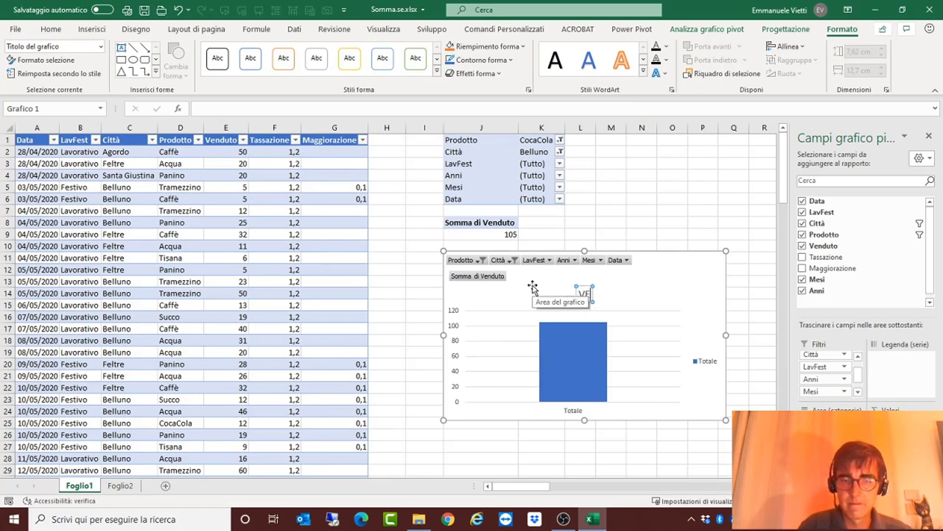
text(NDUTO)
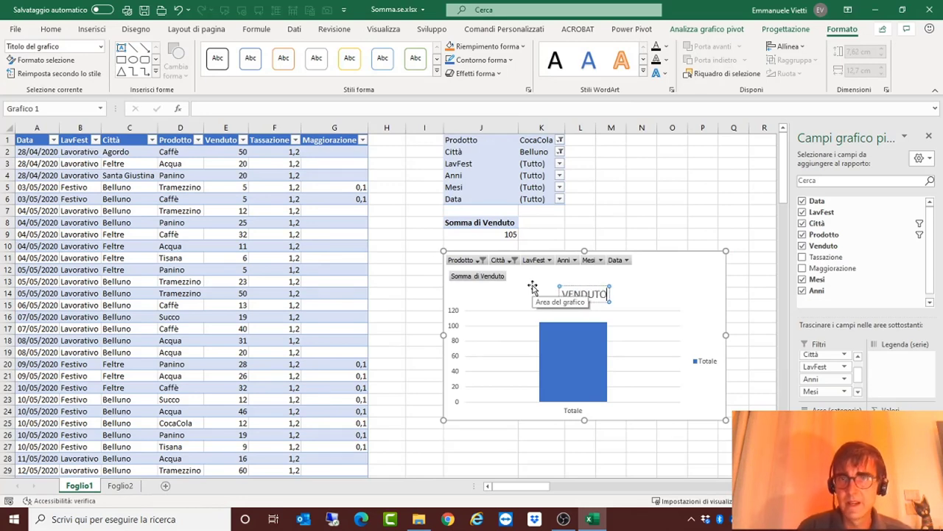
click(710, 273)
Remove the chart's gridlines, legend and axes
click(742, 258)
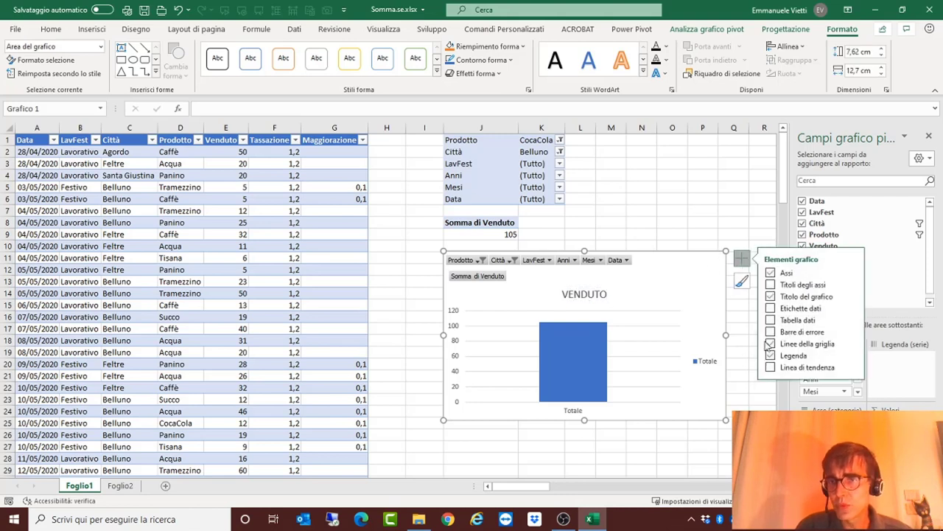
click(771, 345)
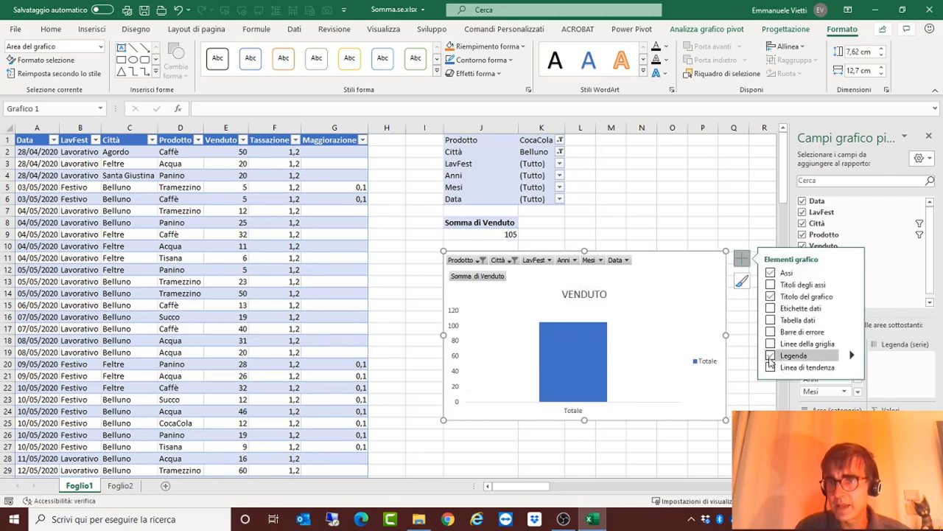
click(771, 355)
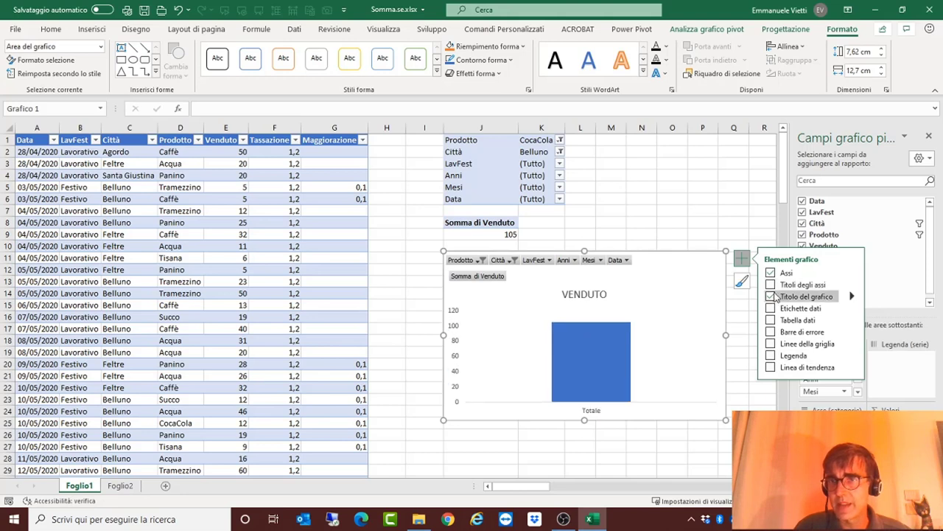
click(771, 272)
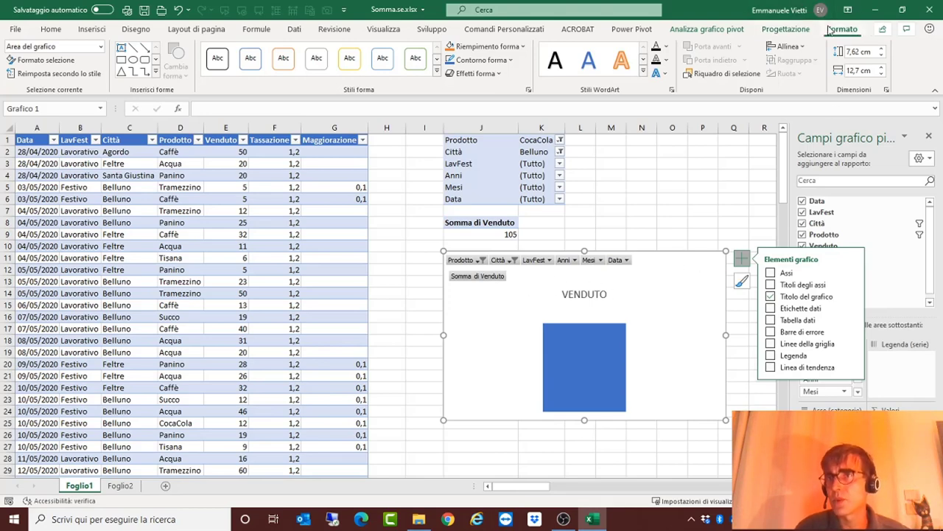
Hide all field buttons on the pivot chart
click(800, 31)
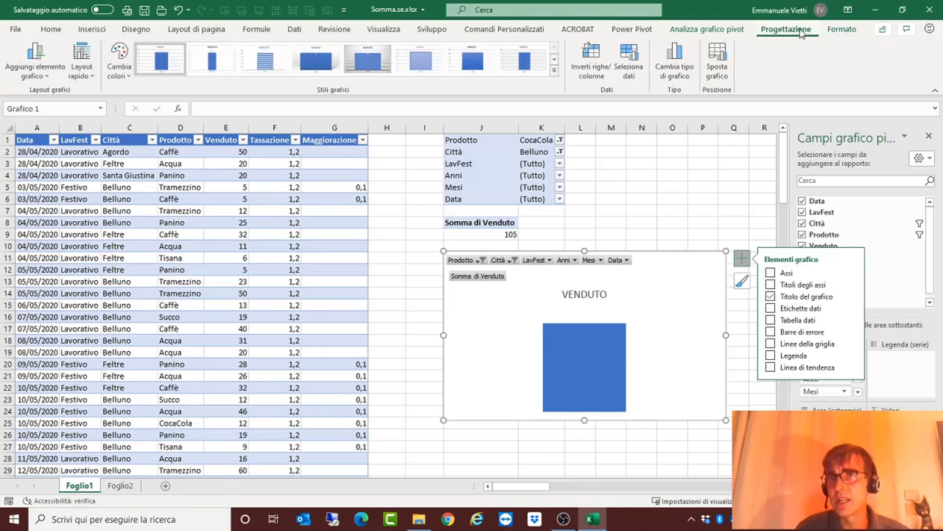
click(840, 31)
click(700, 30)
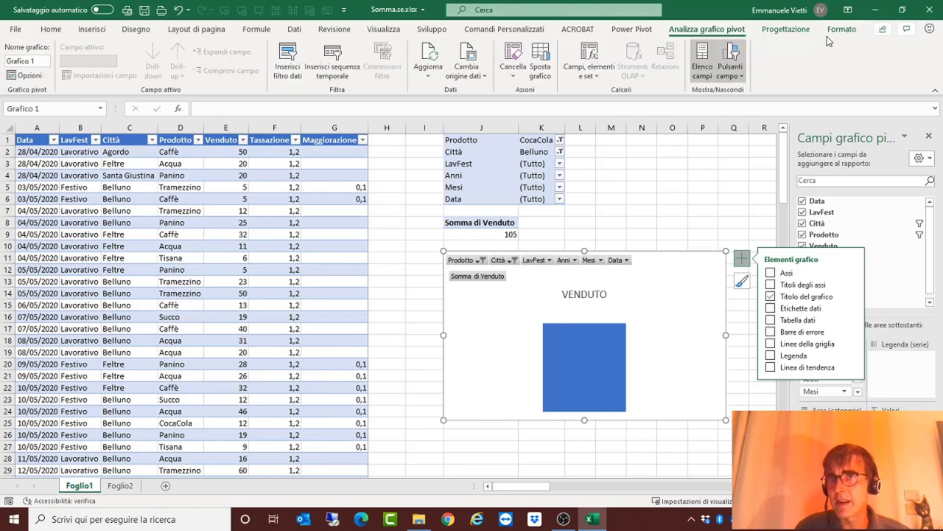
click(742, 77)
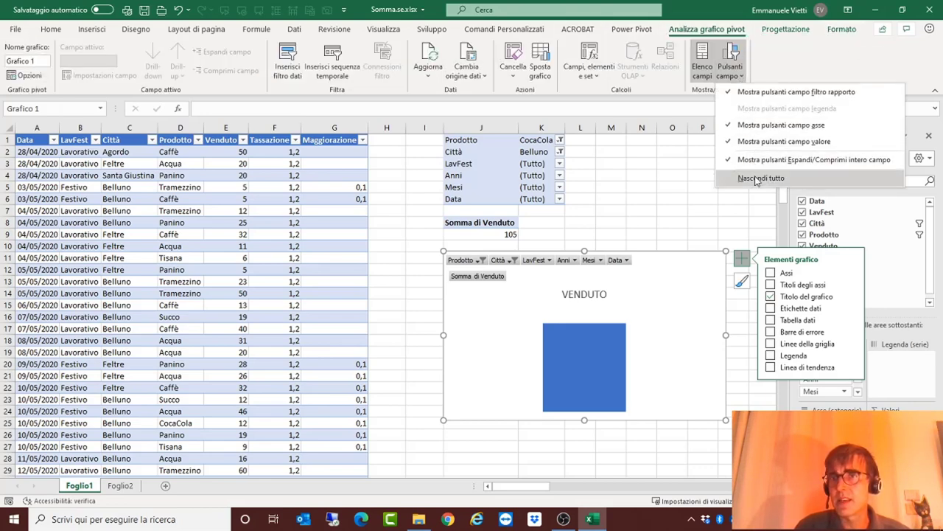
click(755, 179)
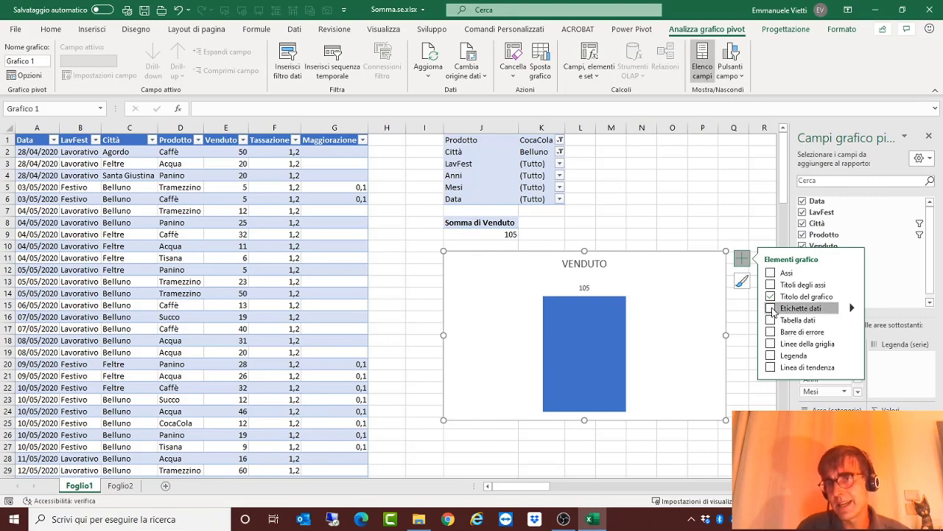
Add a centred data label to the bar and give the 105 label a new font colour
click(770, 308)
mouse_move(851, 308)
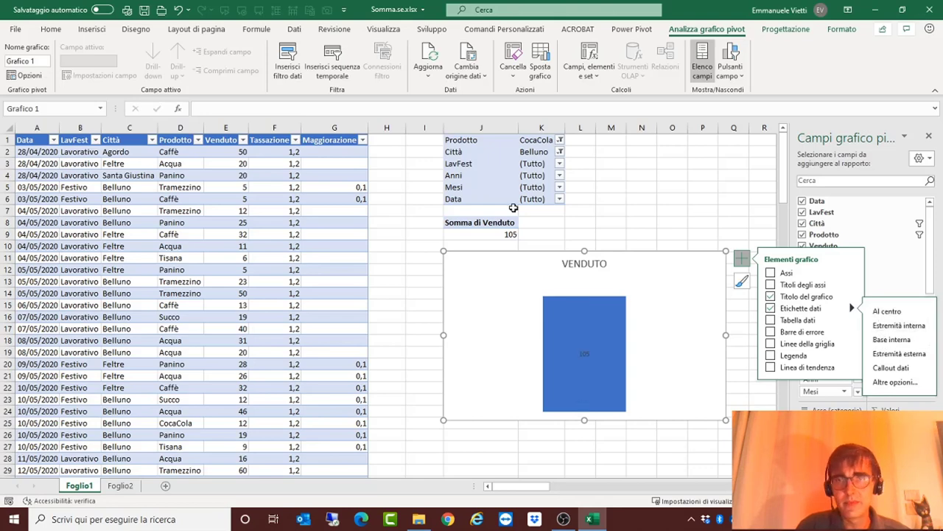
click(584, 353)
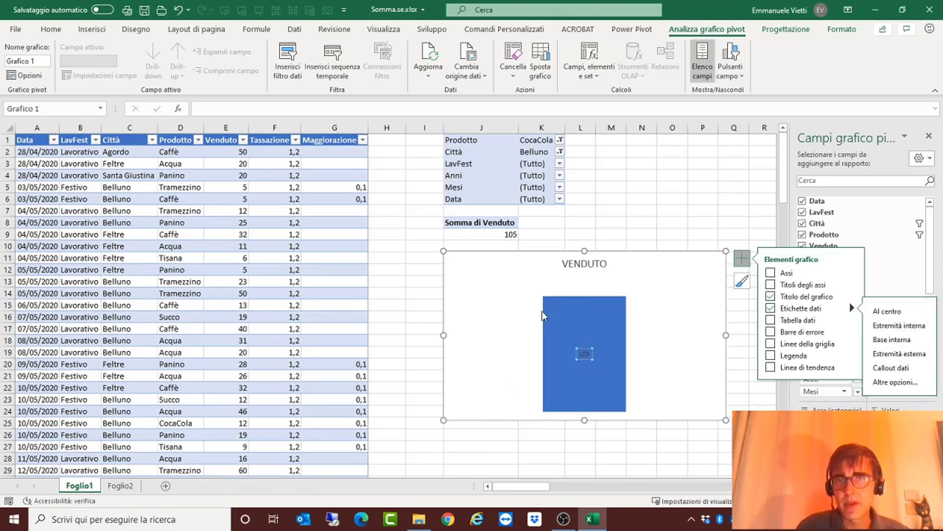
click(51, 28)
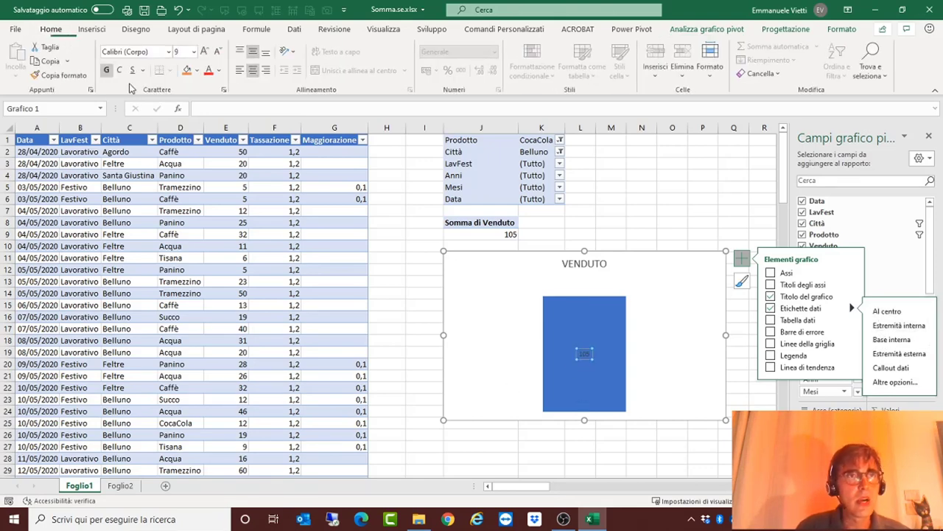
click(220, 70)
click(214, 127)
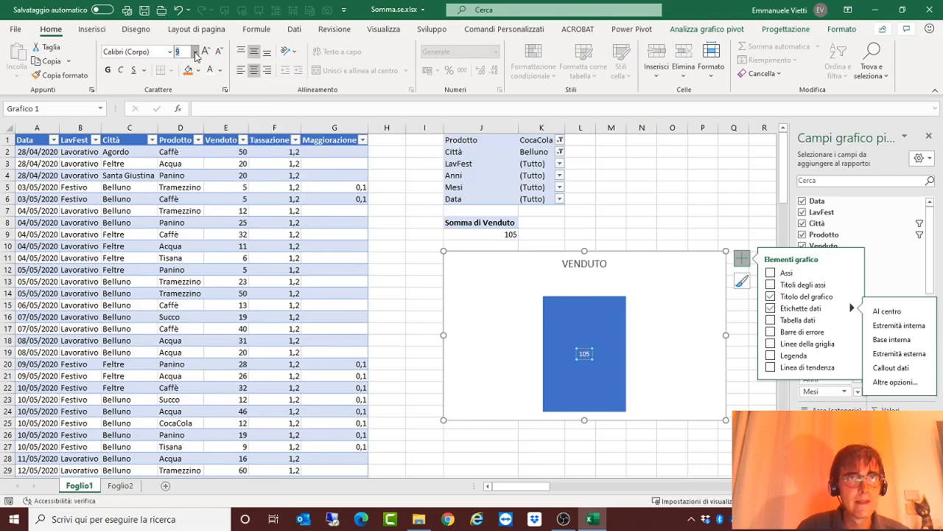
Set the 105 data label to bold 20-point text
click(195, 52)
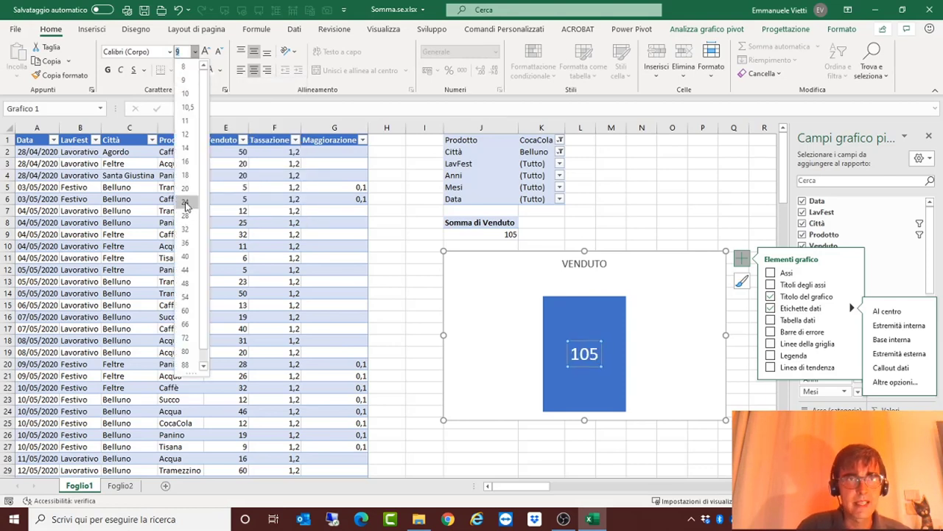
click(185, 188)
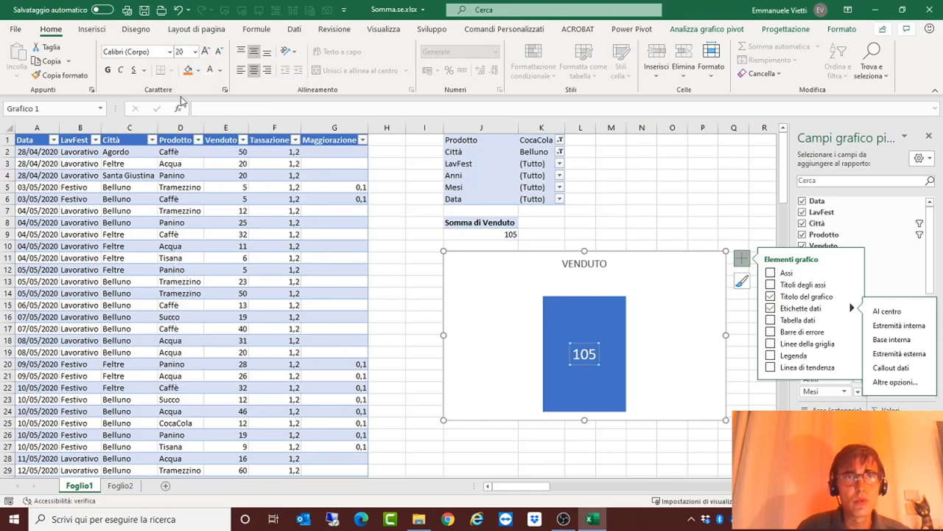
click(108, 69)
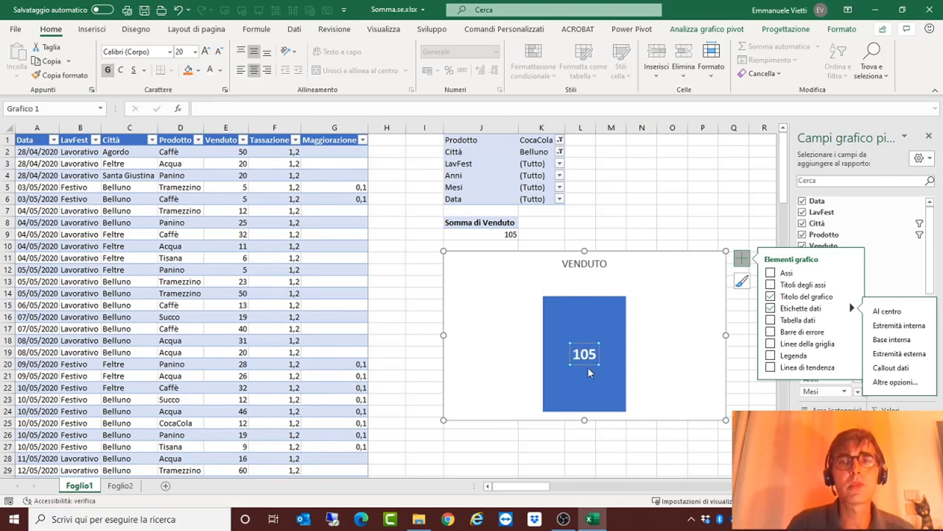
click(696, 328)
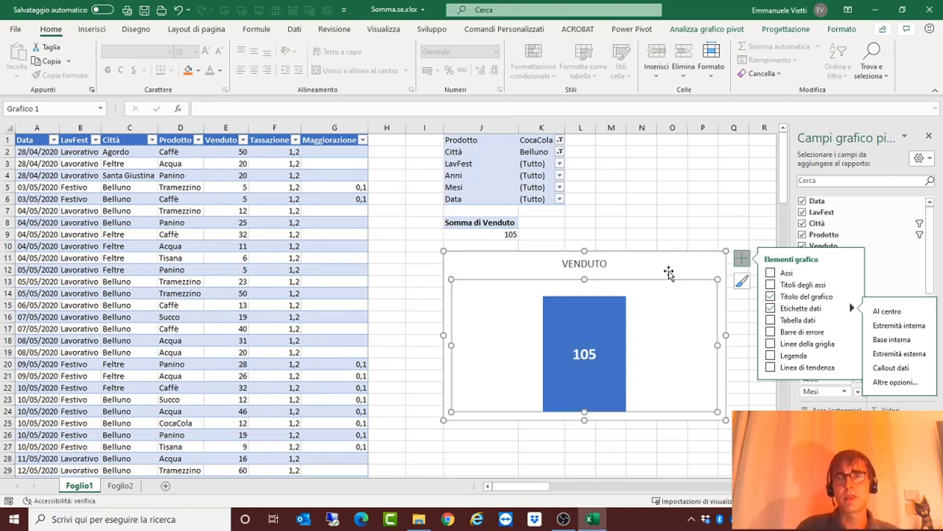
click(653, 224)
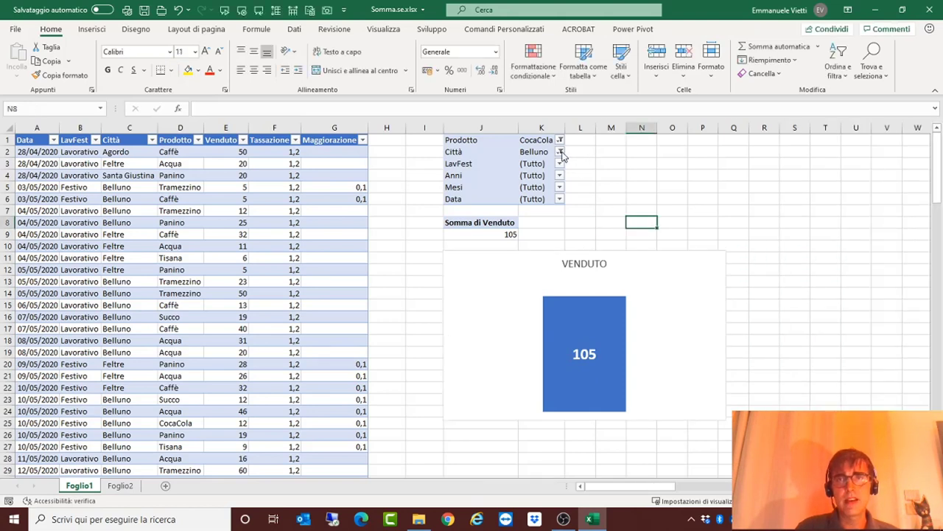
Set the Città filter to (Tutto) so CocaCola totals 243
click(560, 152)
click(448, 178)
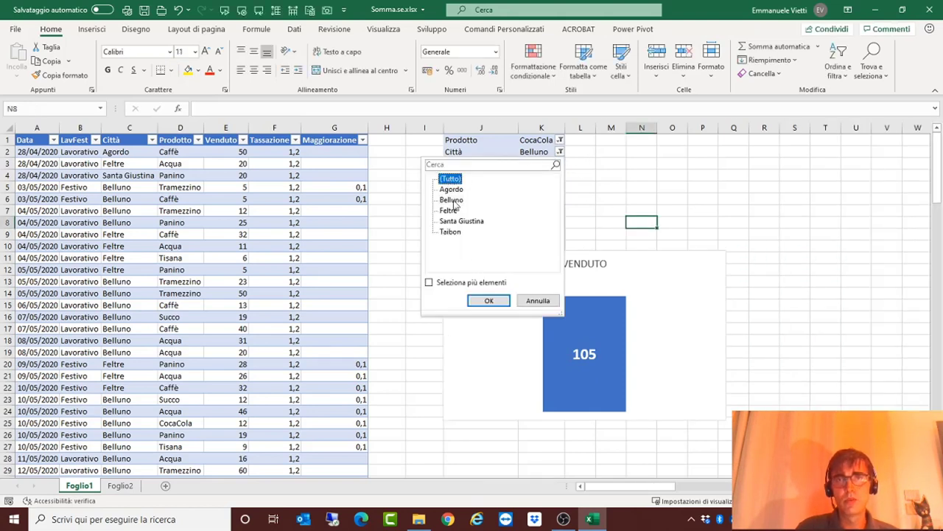
click(488, 300)
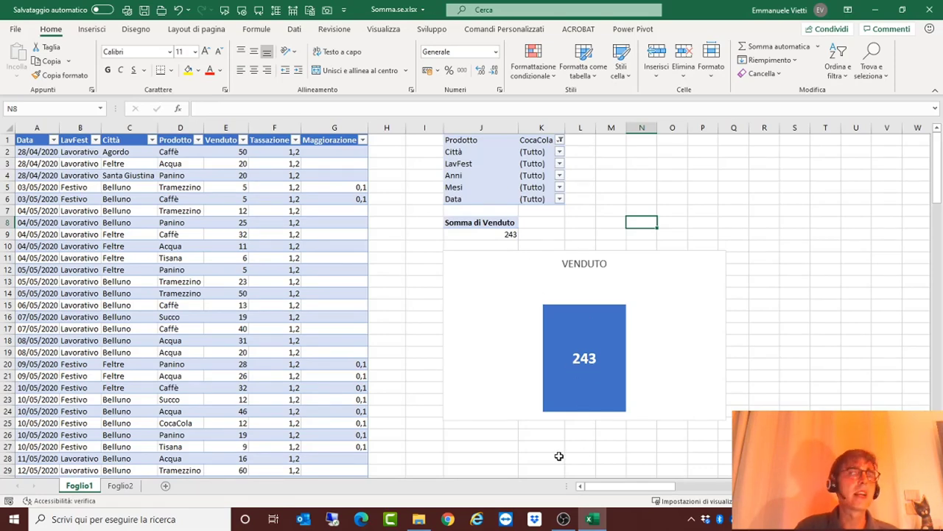
Enlarge the chart's VENDUTO title to 28-point
click(587, 264)
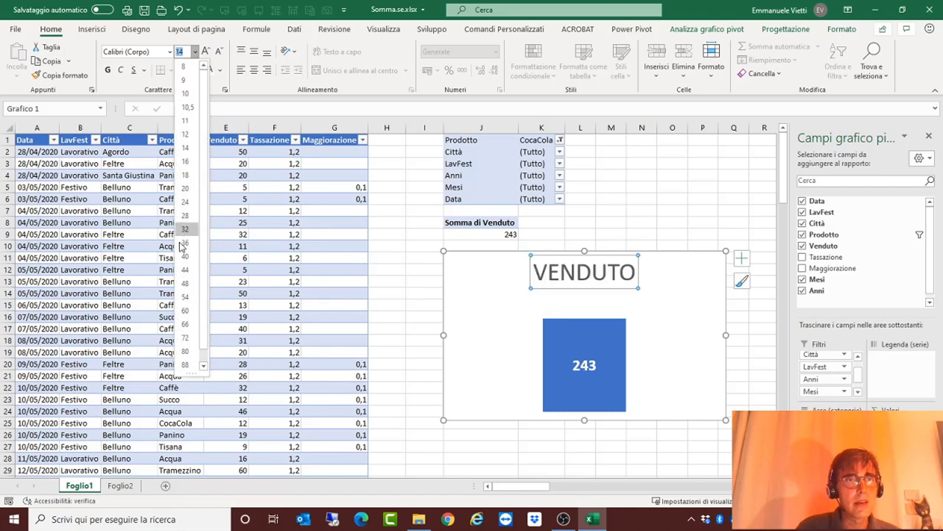
click(185, 214)
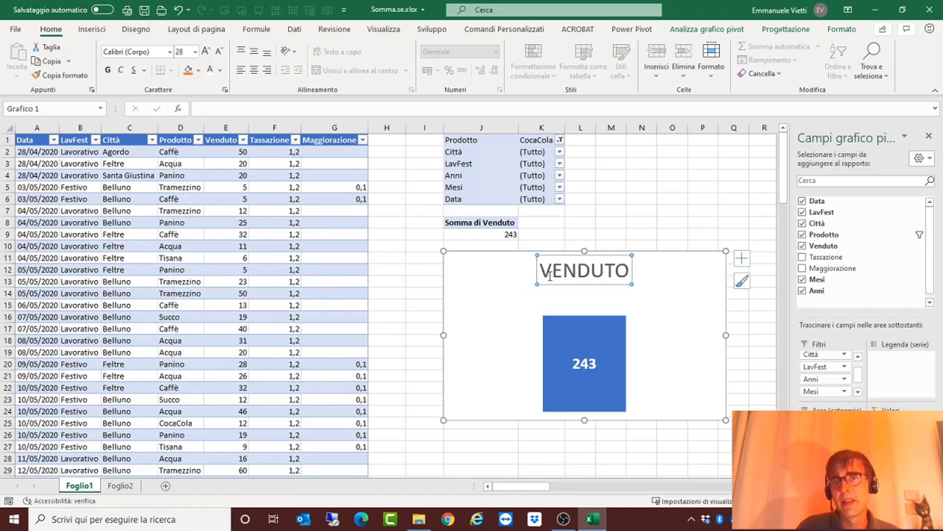
click(704, 339)
click(672, 268)
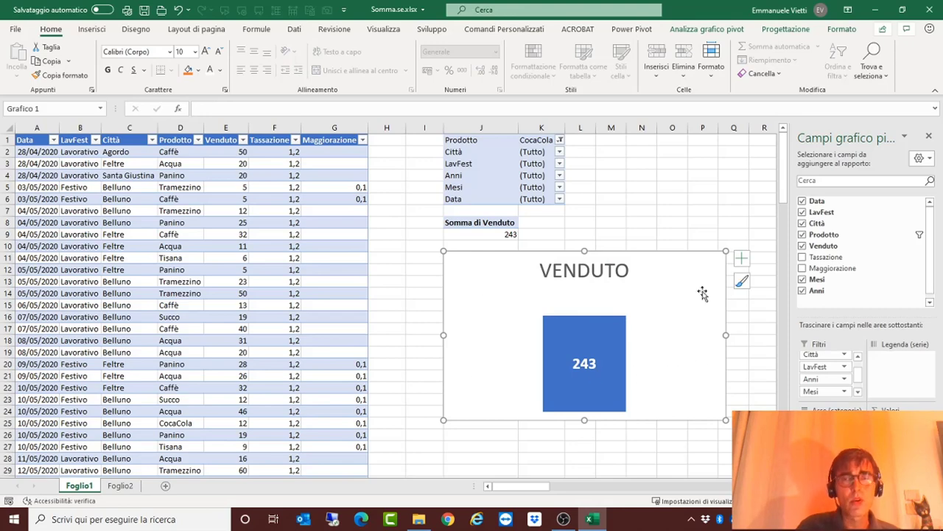
Set the VENDUTO chart to Nessun riempimento and Nessun contorno, then shift it slightly left
click(841, 29)
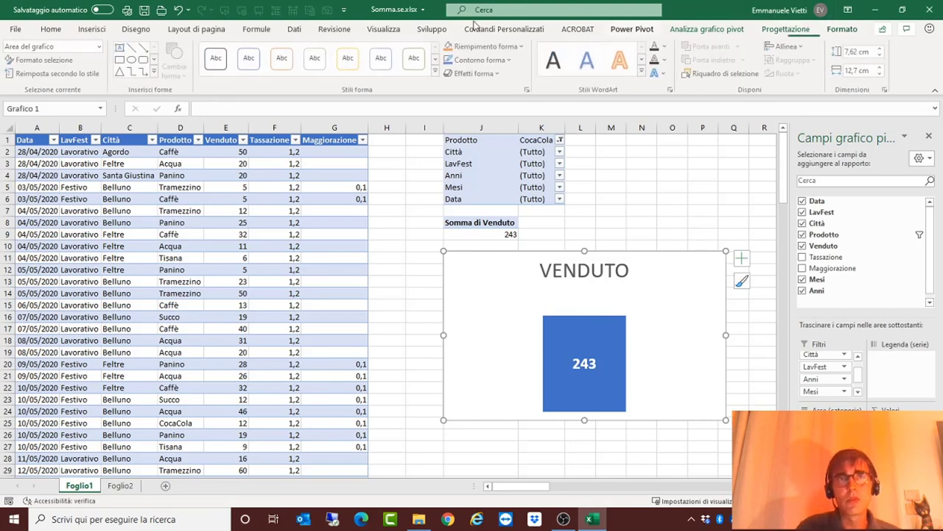
click(480, 45)
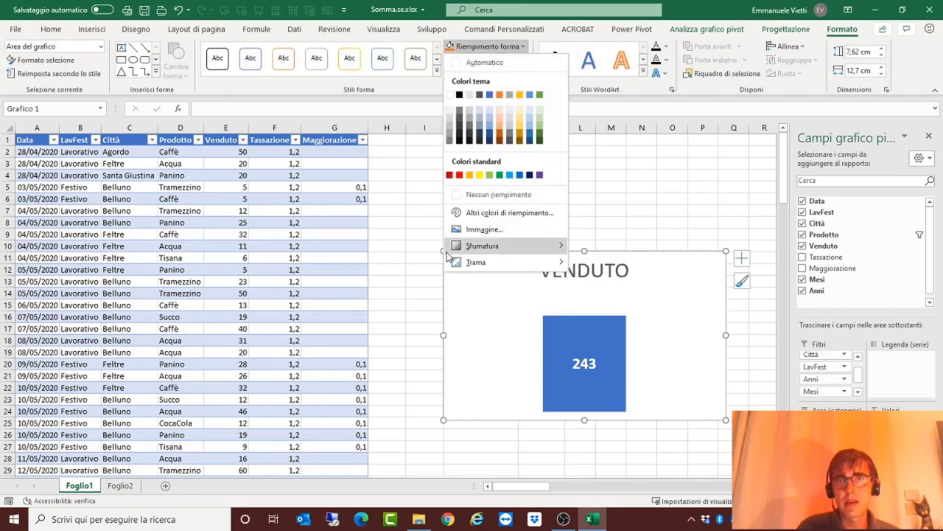
click(473, 194)
click(480, 60)
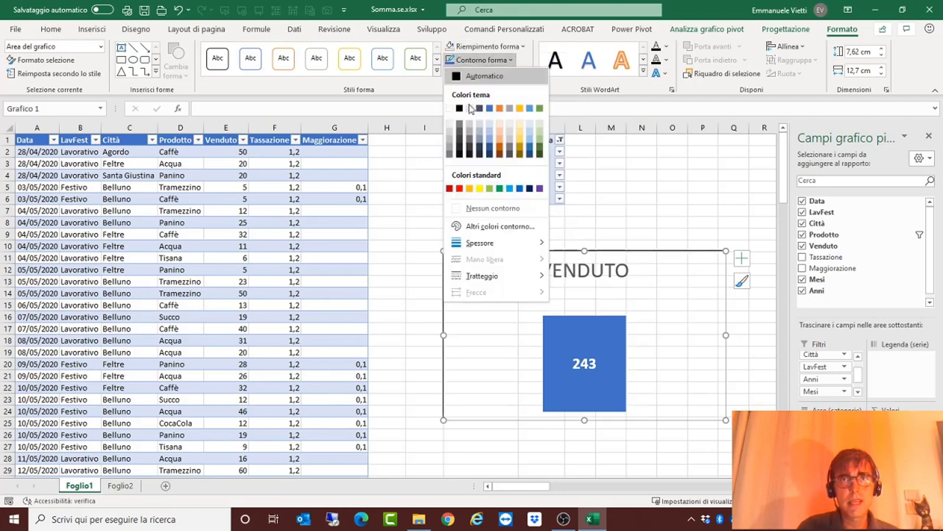
click(480, 208)
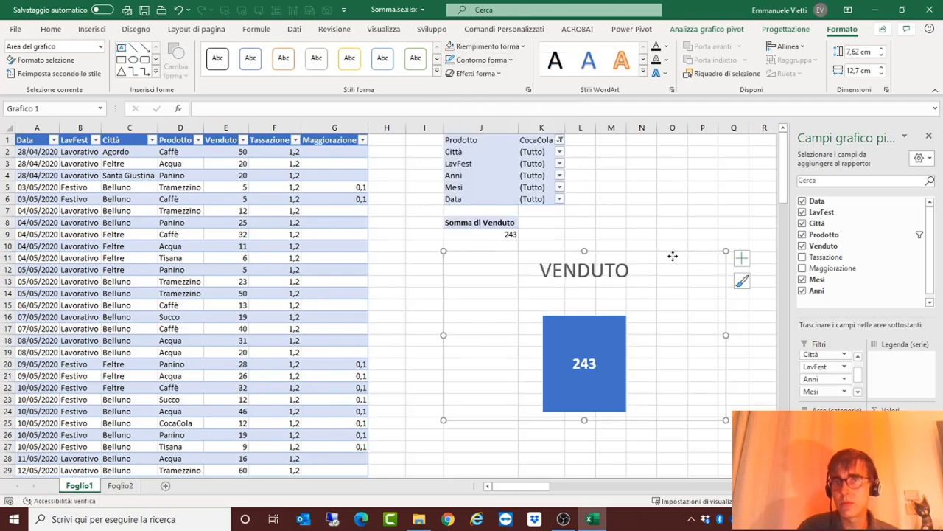
drag(672, 256, 678, 222)
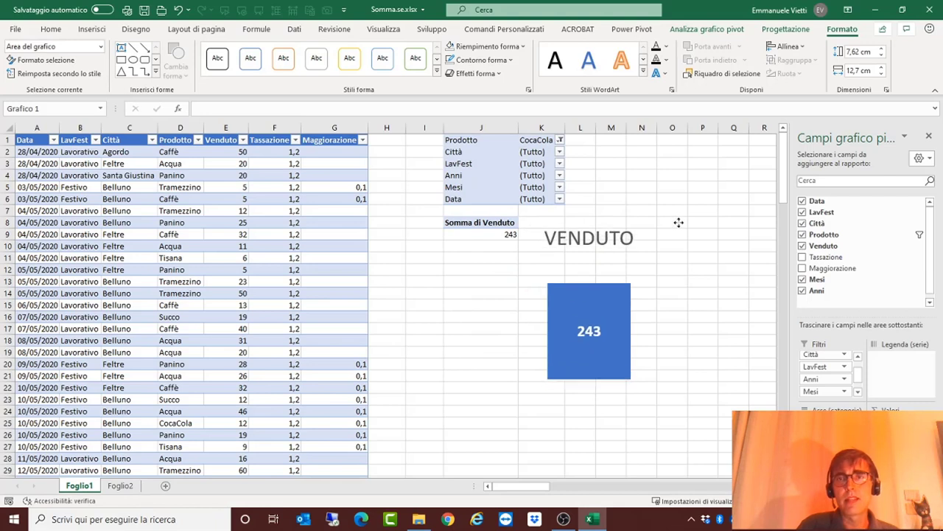
drag(681, 238, 670, 251)
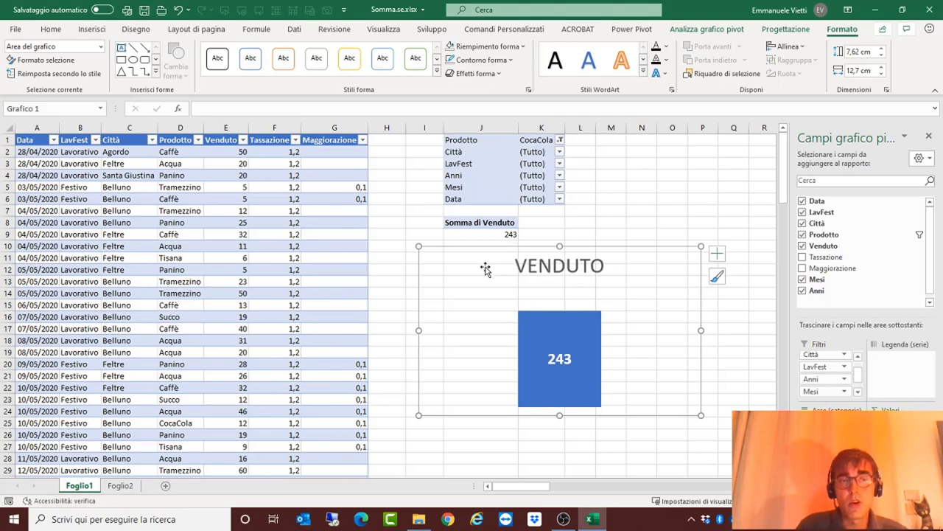
Move the VENDUTO chart from Foglio1 onto Foglio2
key(Delete)
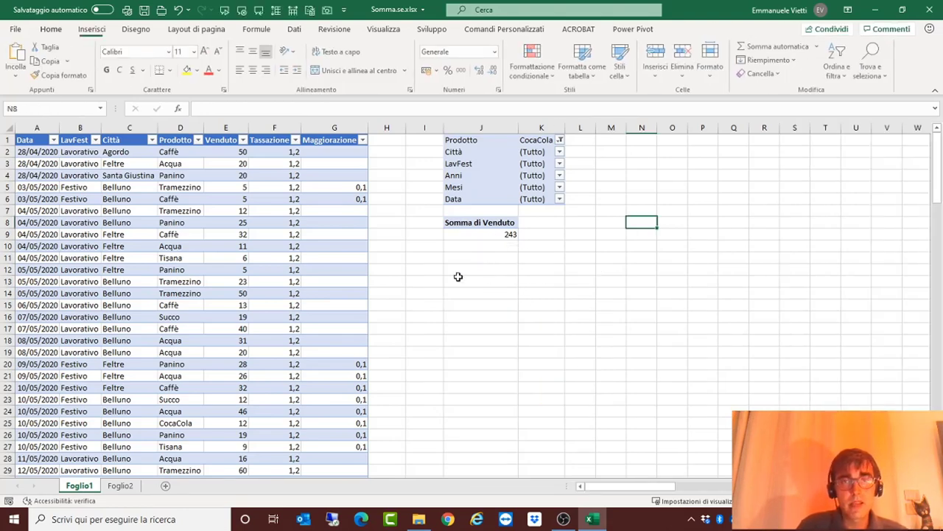
click(120, 484)
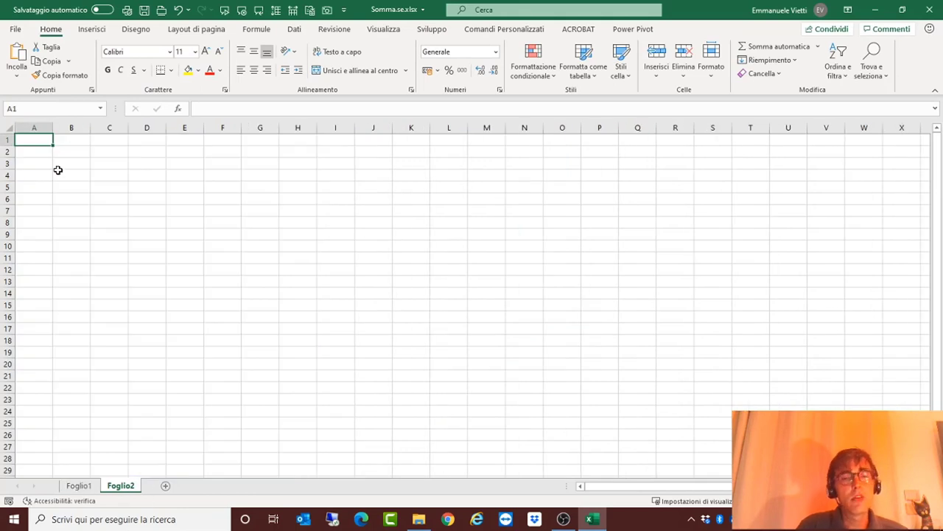
key(ctrl+v)
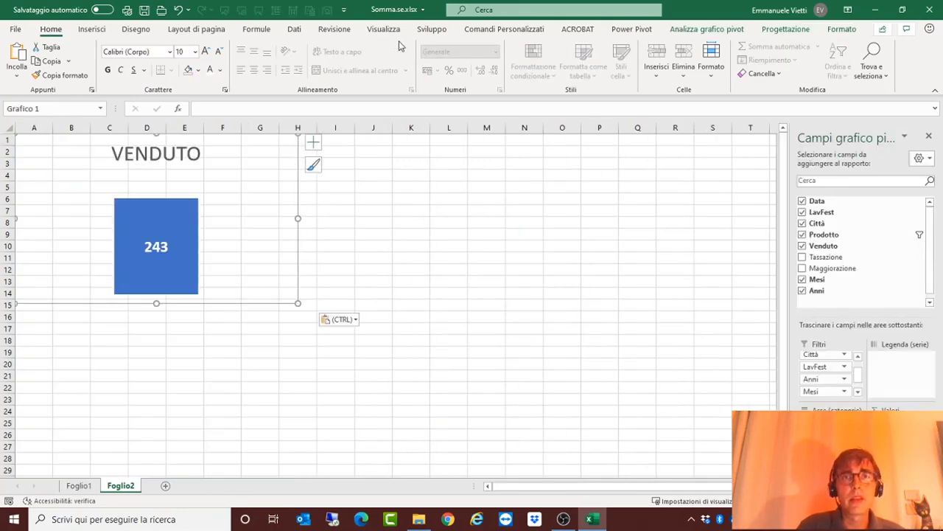
Turn off Griglia on Foglio2 and return to Foglio1
click(383, 28)
click(411, 163)
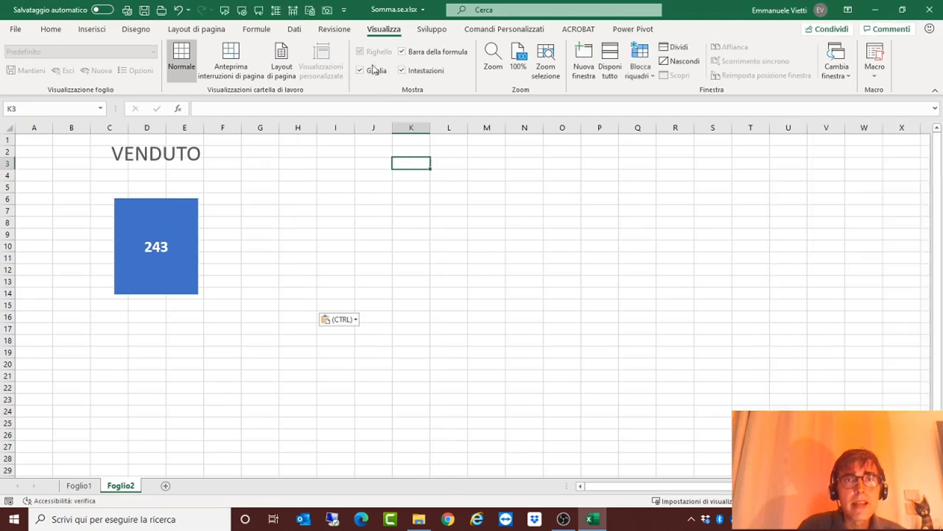
click(361, 70)
click(336, 301)
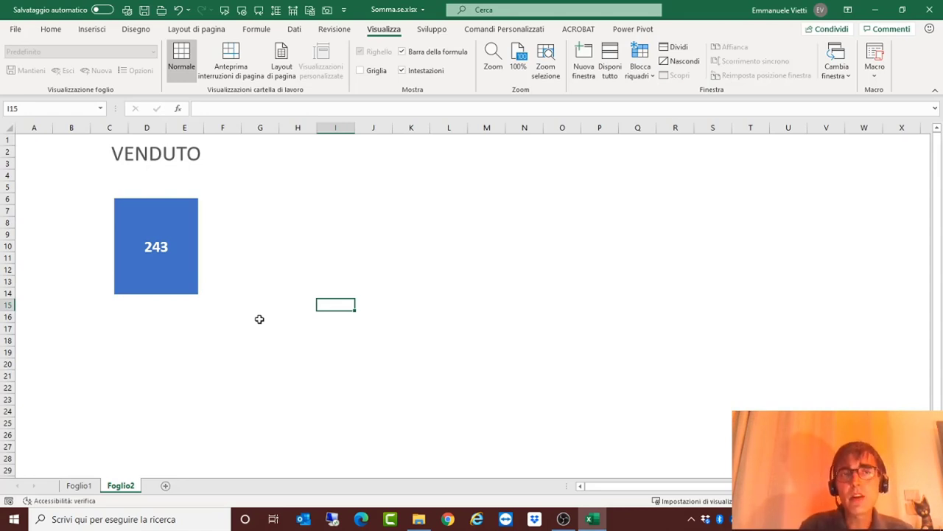
click(79, 485)
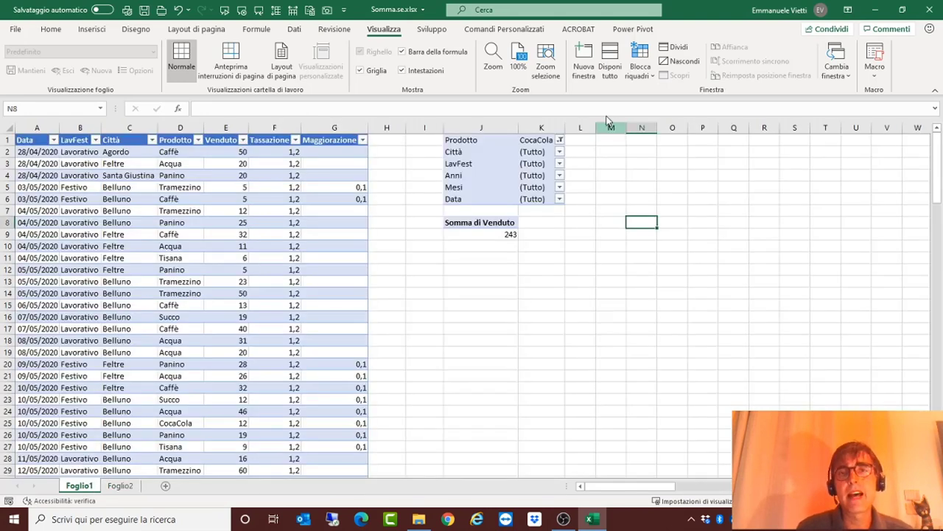
Insert pivot slicers for LavFest, Città, Prodotto, Mesi and Anni
click(487, 174)
click(772, 29)
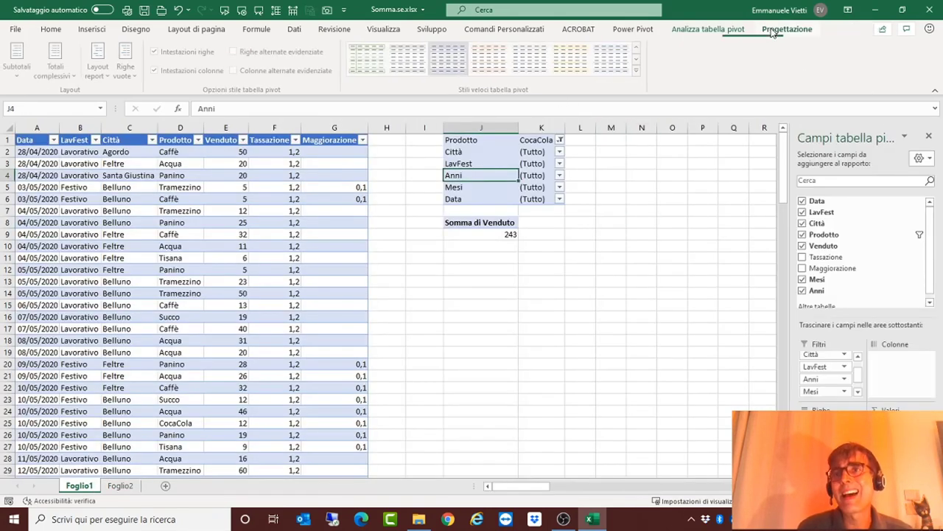
click(709, 29)
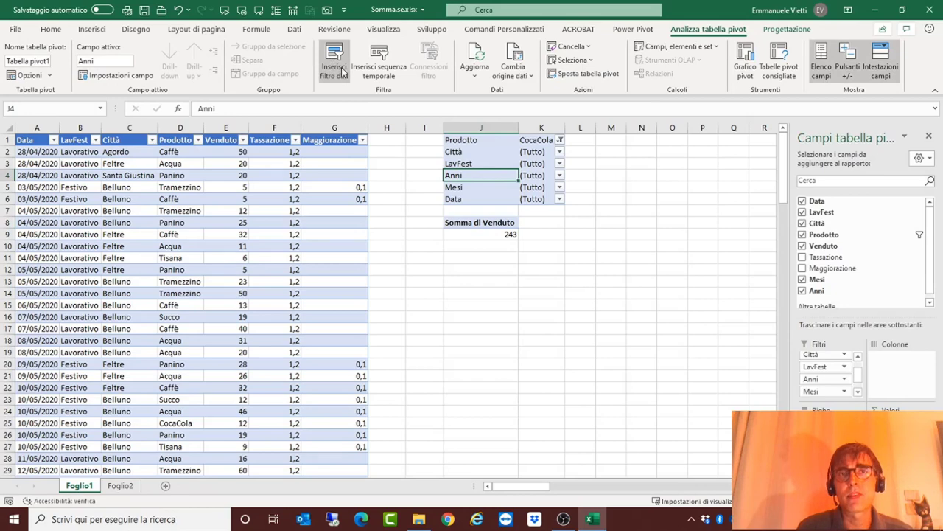
click(335, 68)
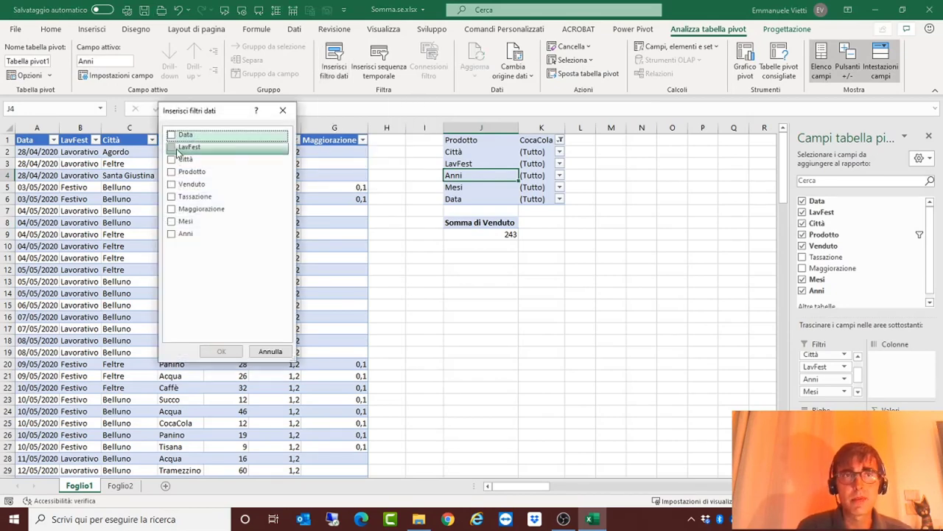
click(170, 147)
click(170, 159)
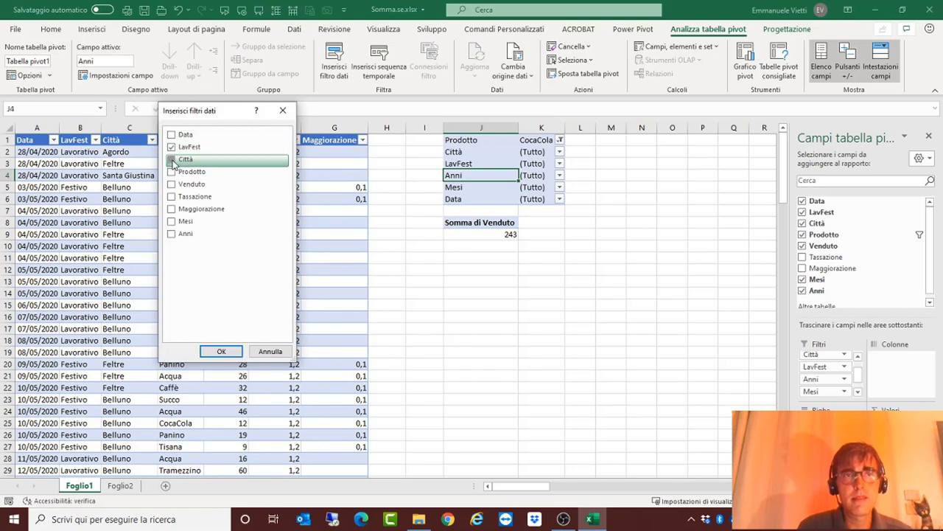
click(171, 171)
click(172, 184)
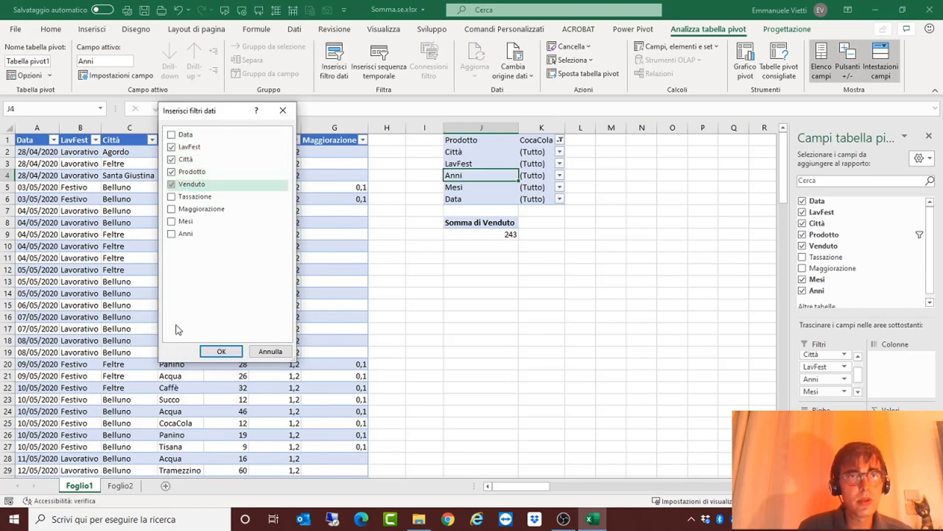
click(171, 184)
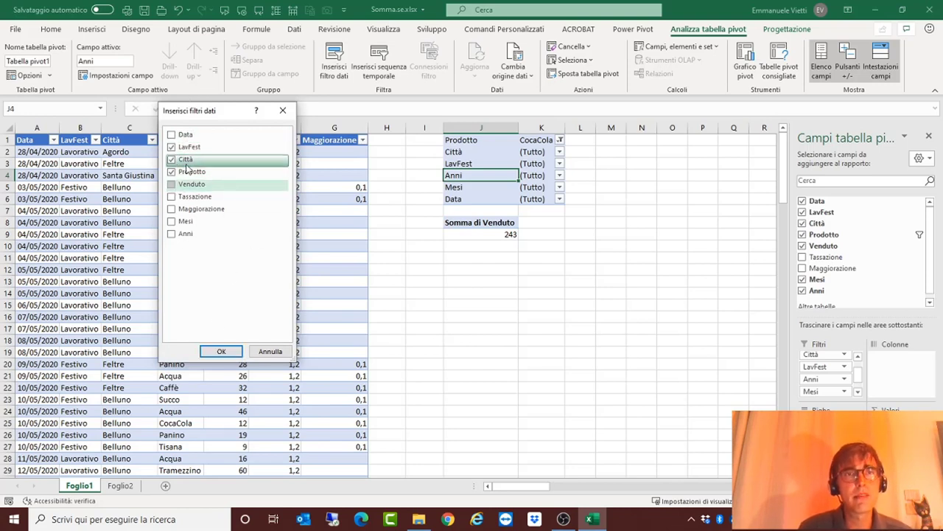
click(171, 221)
click(171, 234)
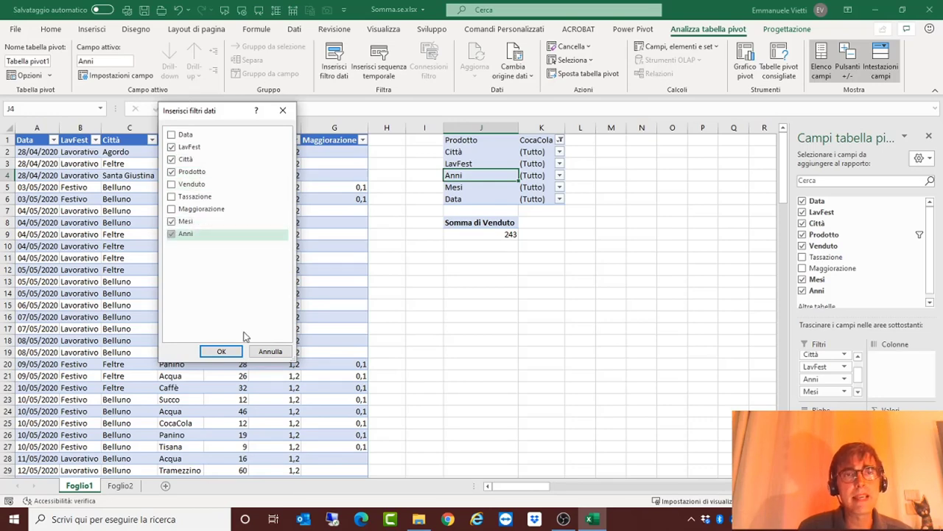
click(222, 351)
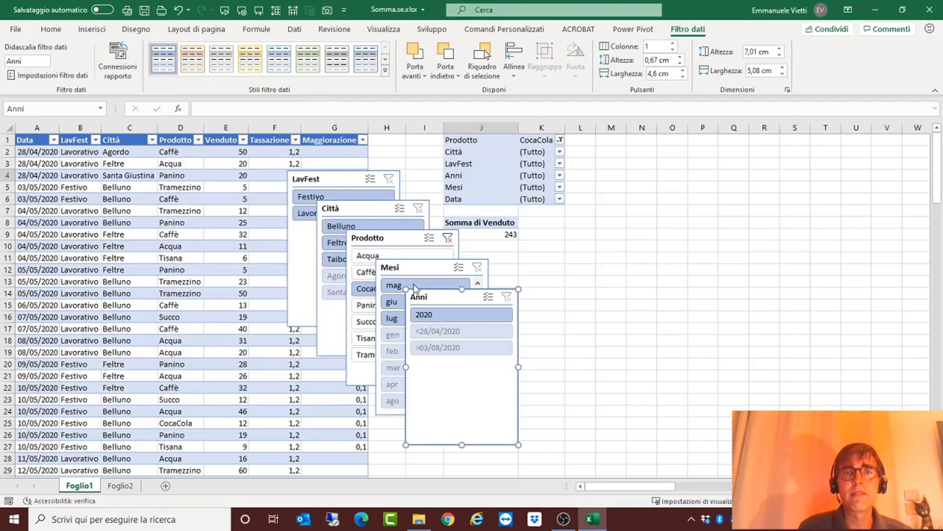
Test the slicers by filtering to Belluno, then clear the Città and Prodotto filters
click(339, 226)
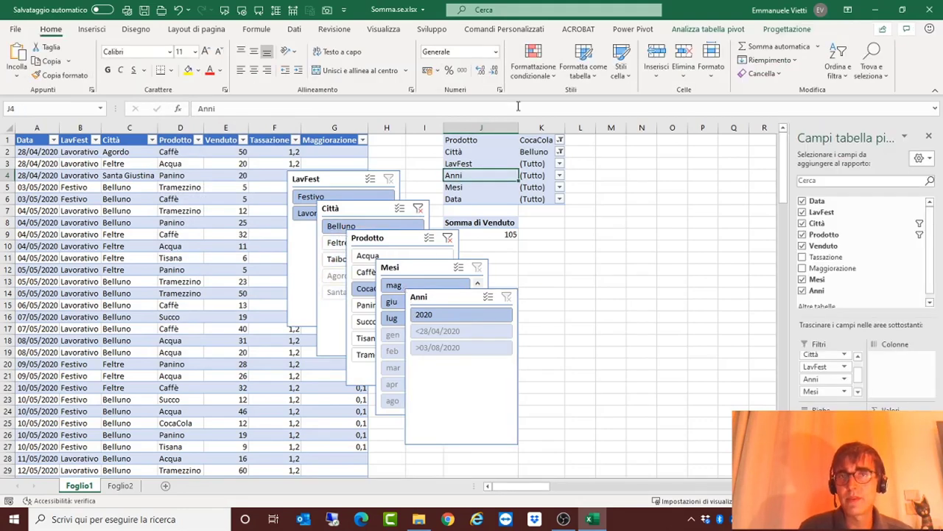
click(448, 237)
click(418, 207)
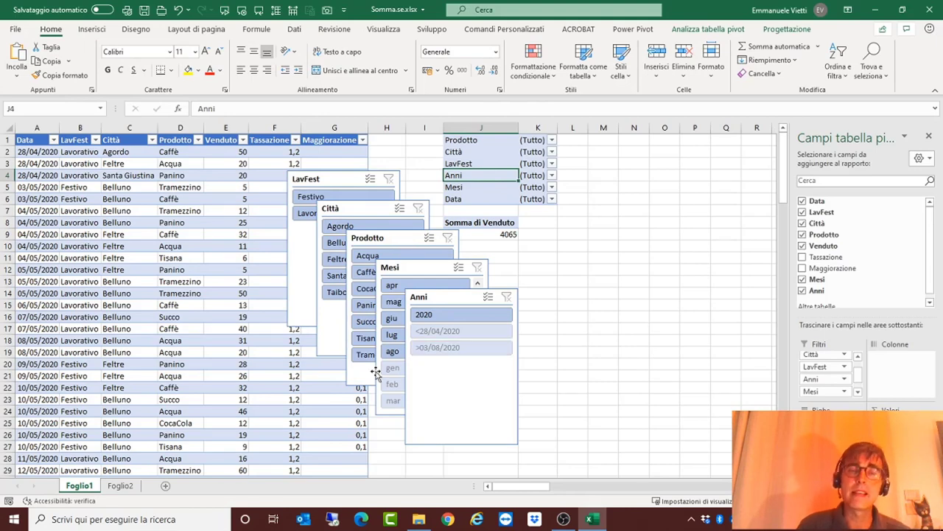
Select all five slicers and cut them from Foglio1
click(351, 179)
ctrl+click(377, 213)
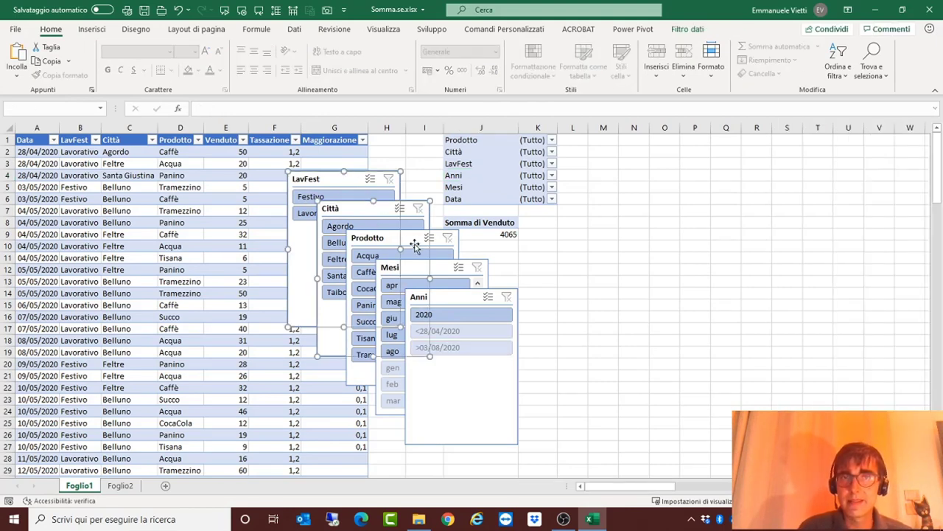
ctrl+click(417, 242)
ctrl+click(443, 262)
ctrl+click(473, 298)
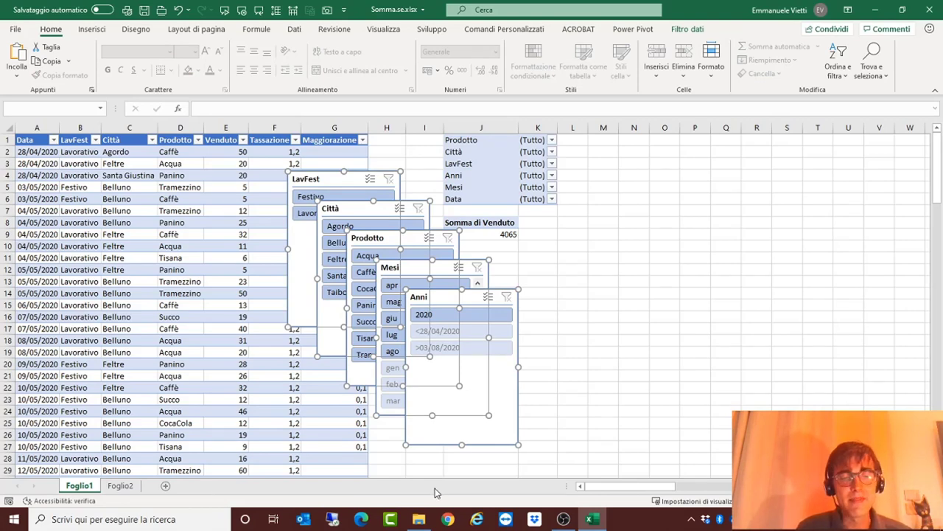
key(ctrl+x)
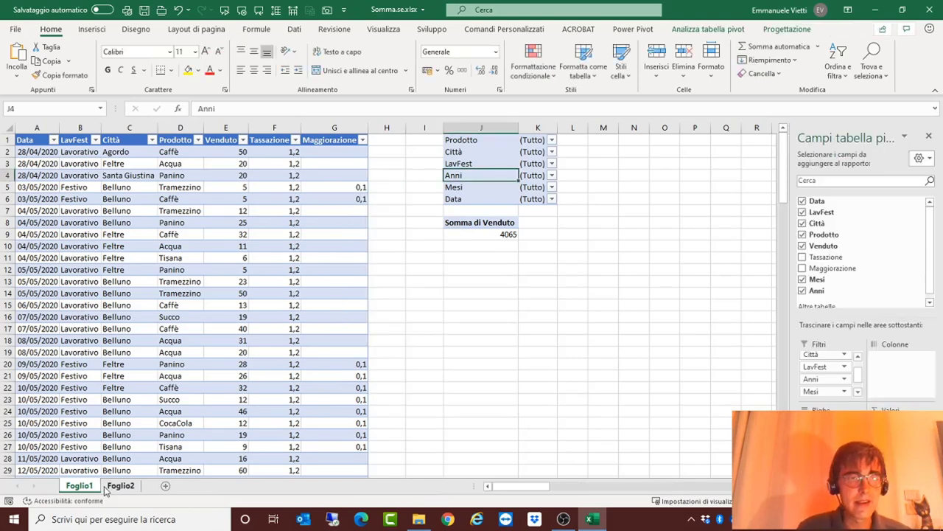
On Foglio2, narrow the VENDUTO card to fit its value
click(120, 485)
click(273, 149)
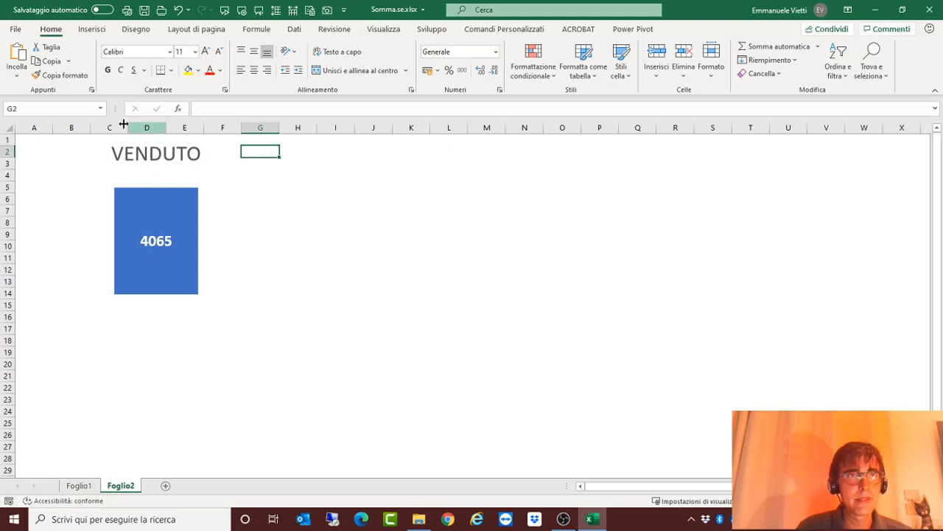
drag(125, 127, 258, 129)
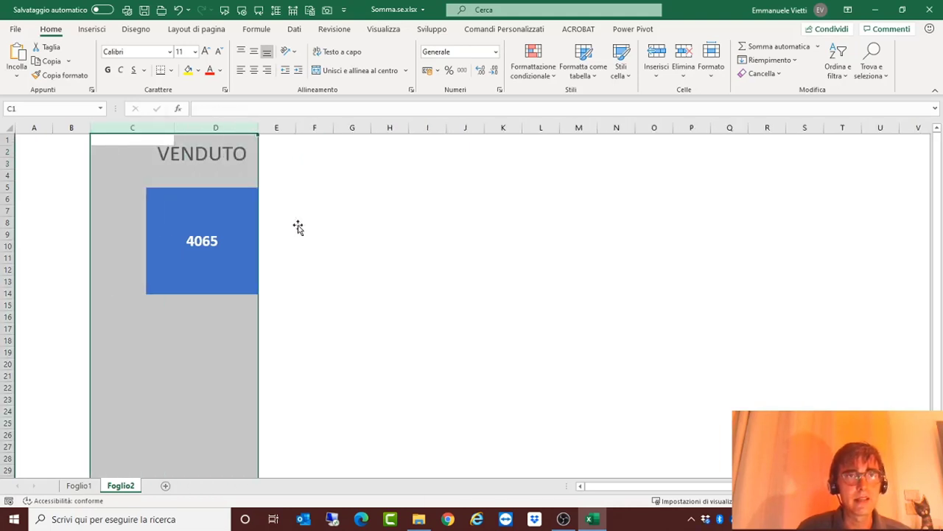
click(191, 136)
click(243, 221)
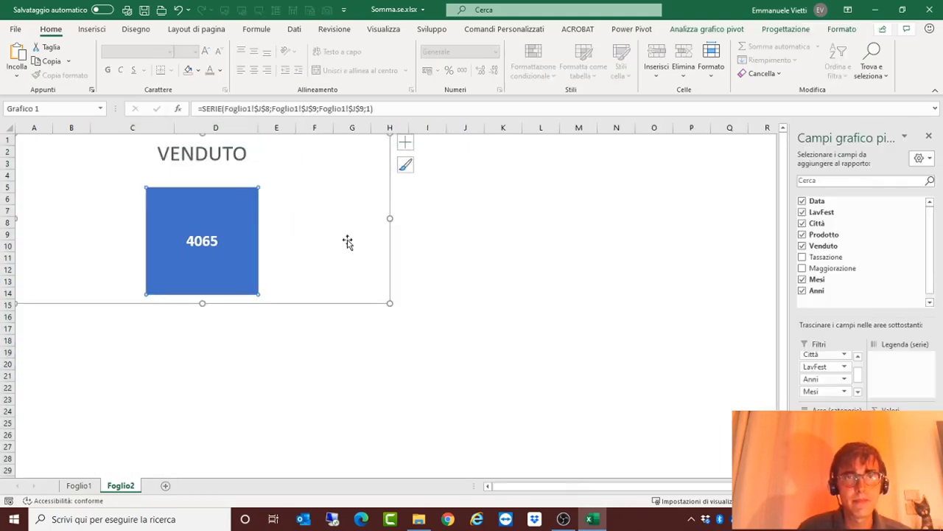
drag(389, 219, 286, 213)
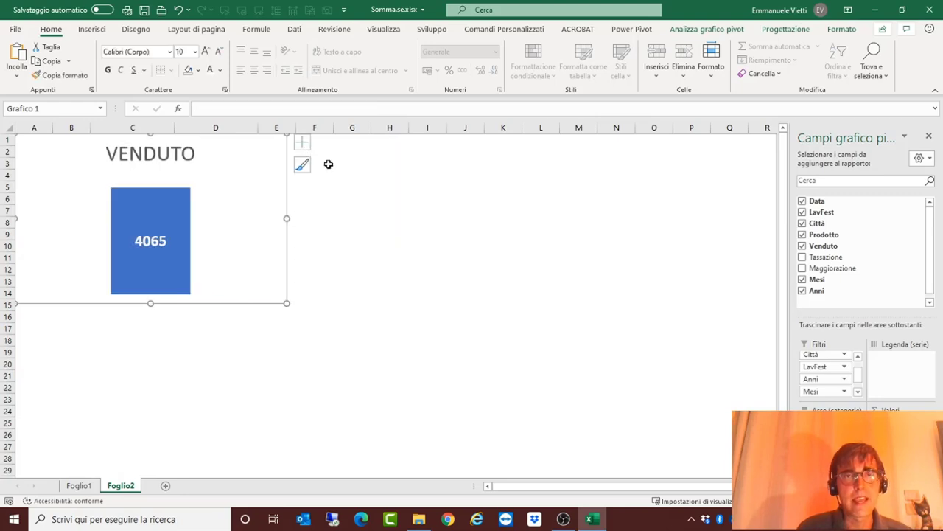
Paste the five slicers beside the card, with Anni placed at the far right
click(328, 164)
key(ctrl+v)
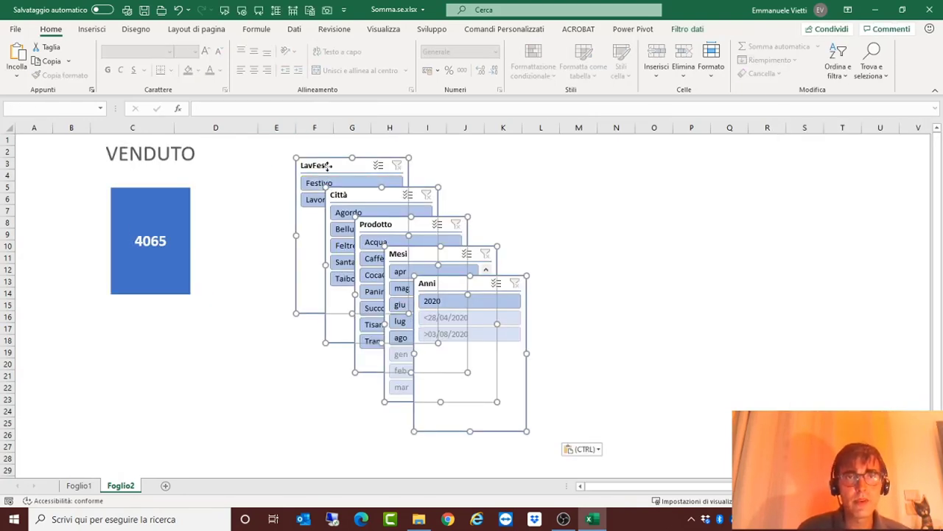
drag(328, 165, 296, 148)
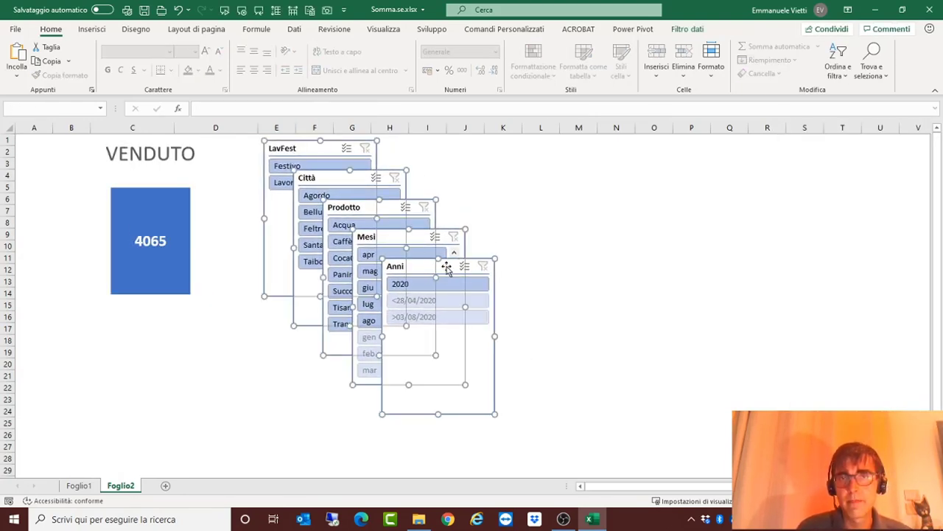
mouse_move(447, 269)
mouse_down()
mouse_move(437, 253)
mouse_move(441, 262)
mouse_move(862, 155)
mouse_up()
Distribute the five slicers horizontally and align their tops
click(615, 233)
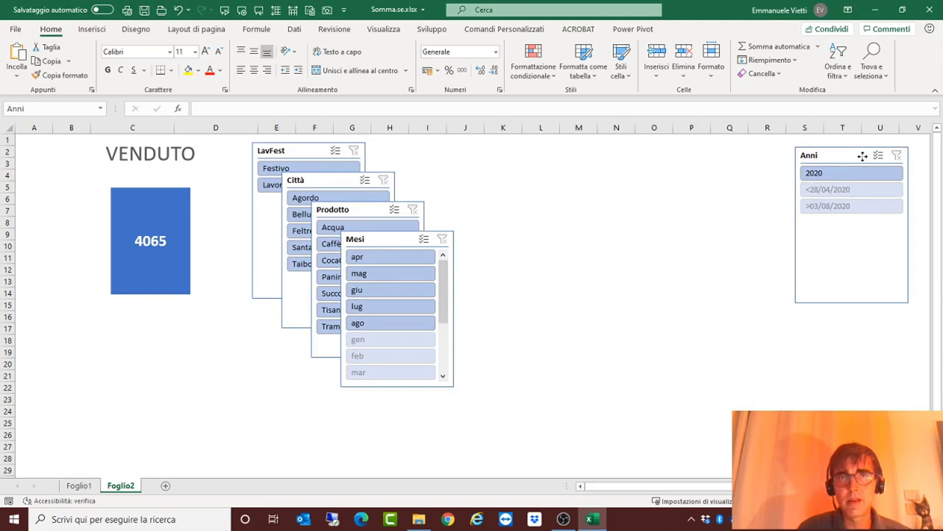
ctrl+click(406, 240)
ctrl+click(368, 209)
ctrl+click(333, 179)
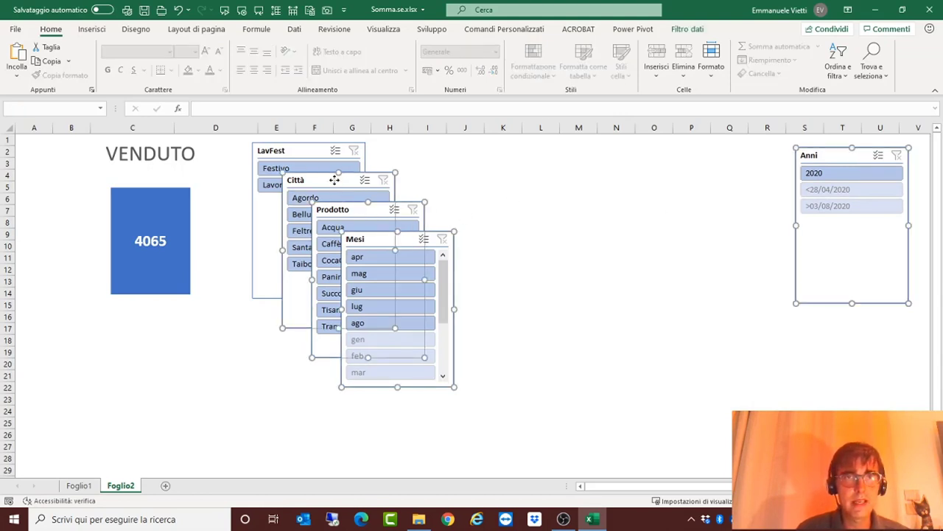
ctrl+click(319, 162)
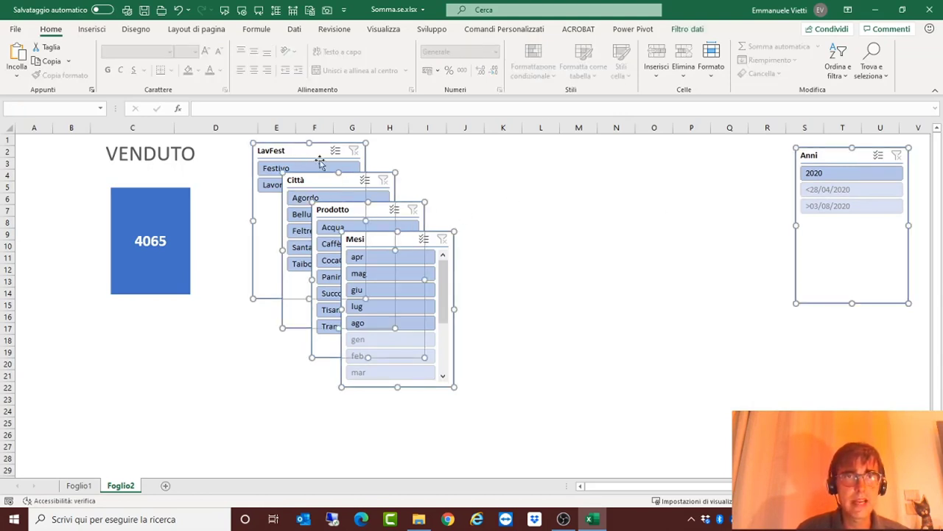
click(688, 29)
click(514, 59)
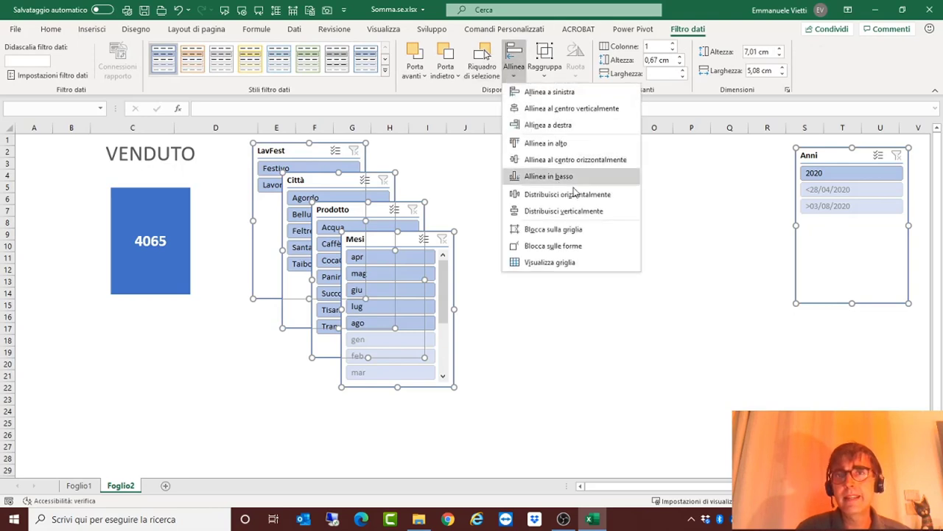
click(547, 194)
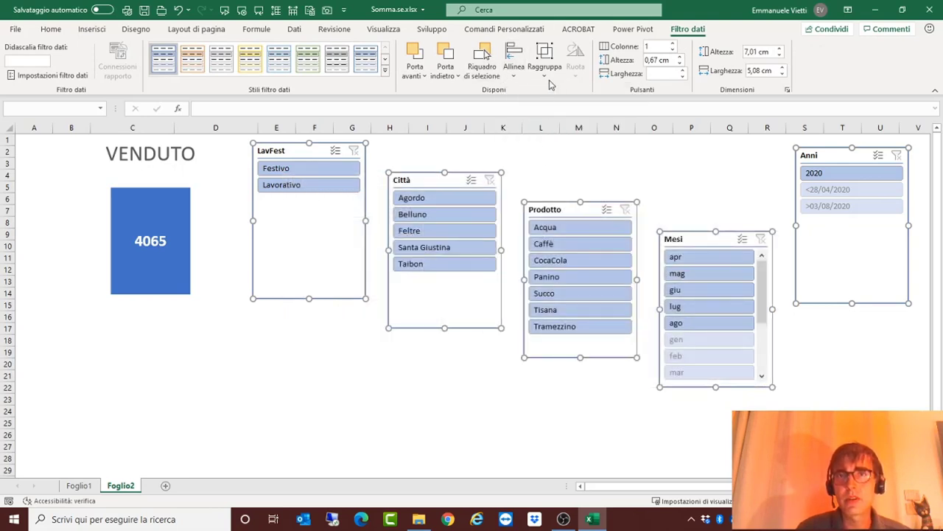
click(514, 63)
click(558, 145)
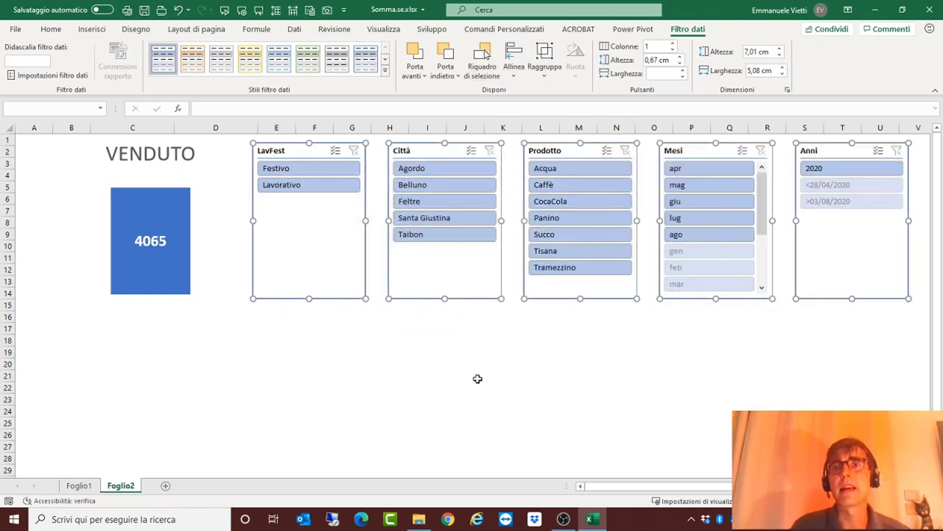
Test filtering to CocaCola and Belluno, then clear the Prodotto and Città filters
click(811, 399)
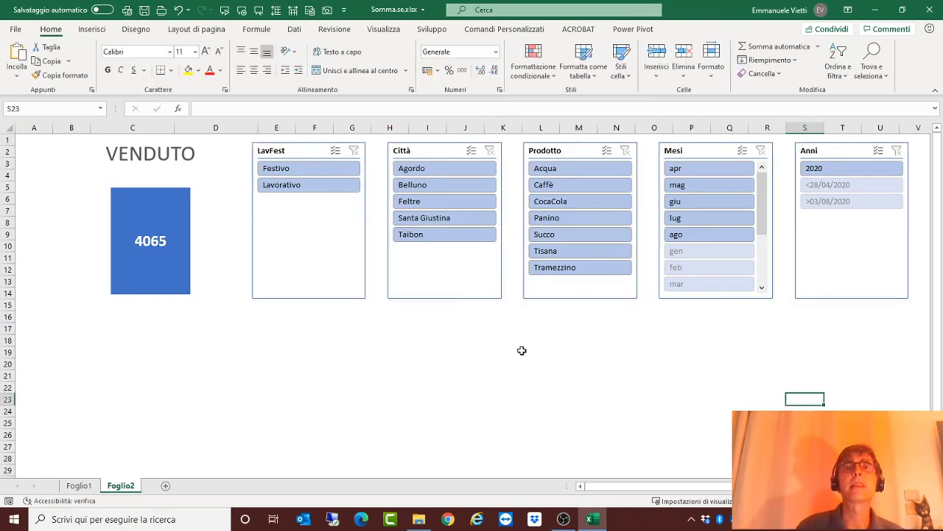
click(560, 201)
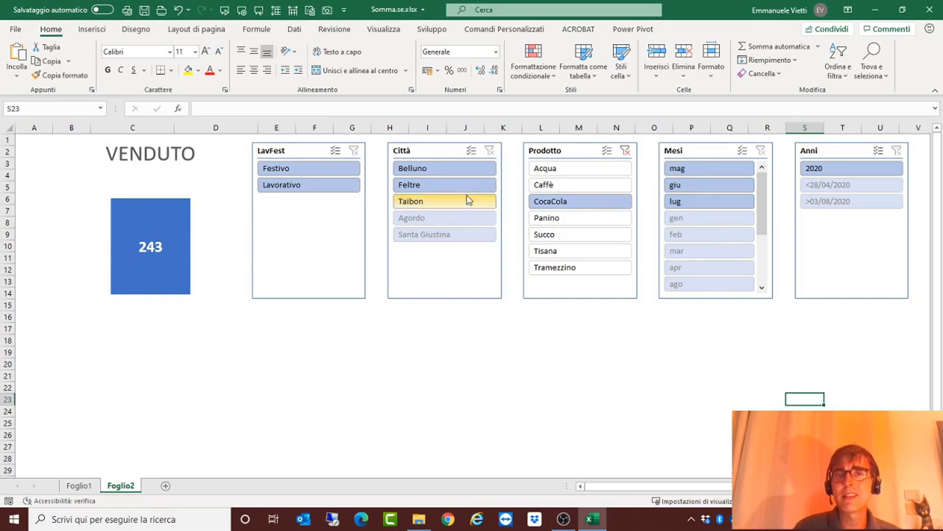
click(442, 168)
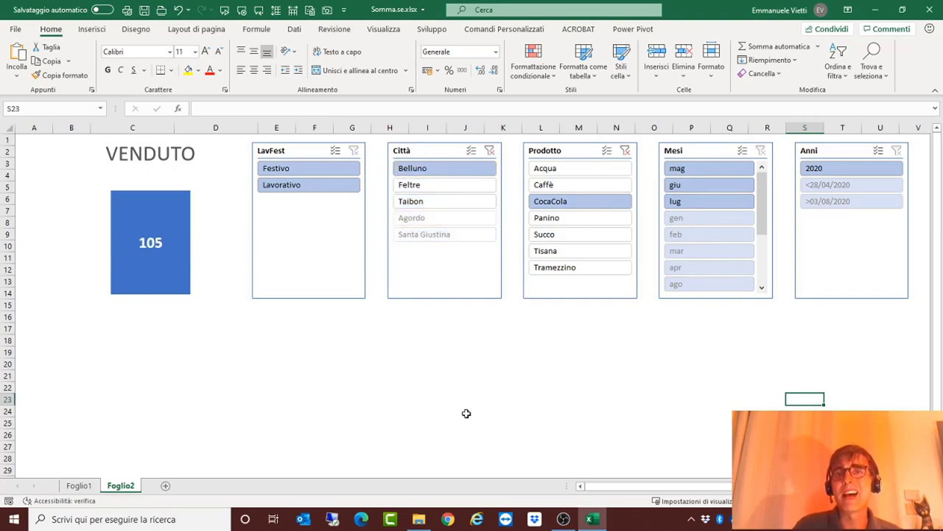
click(624, 151)
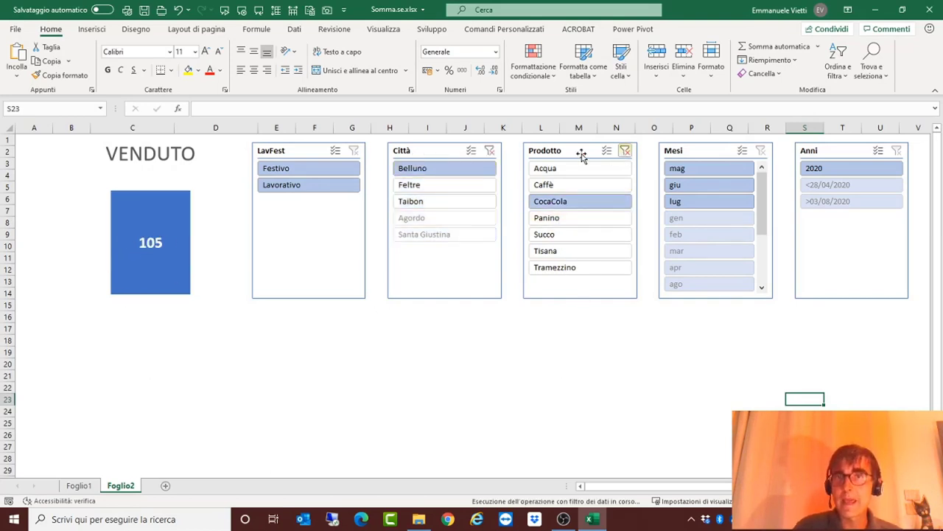
click(489, 150)
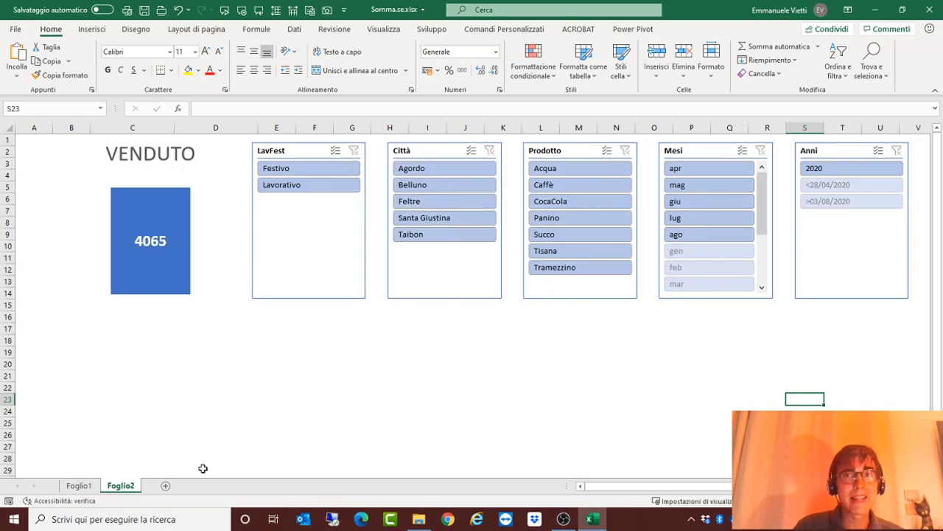
Insert a Data timeline for the pivot table on Foglio1
click(79, 486)
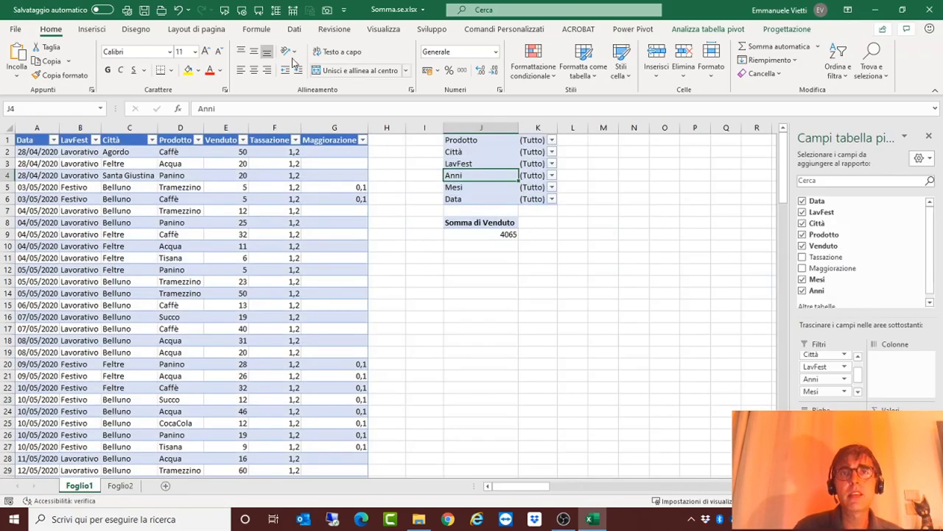
click(786, 29)
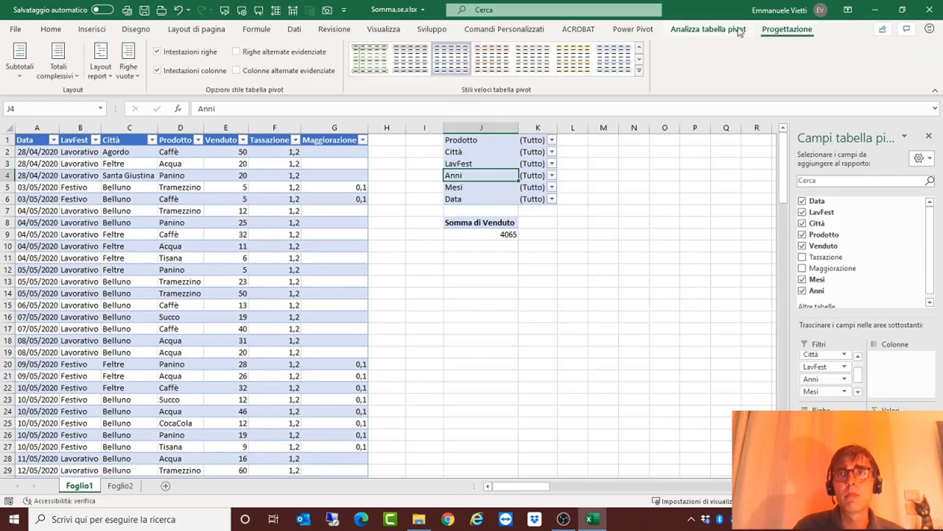
click(706, 29)
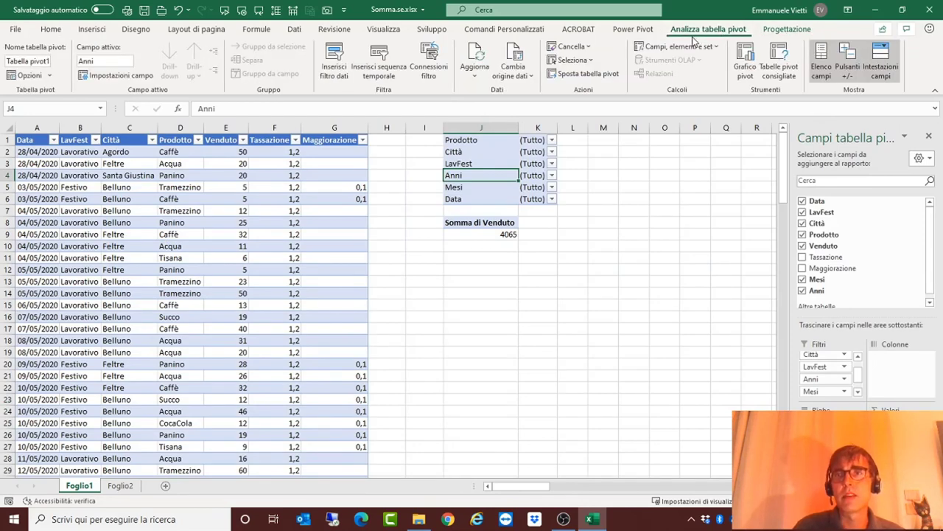
click(375, 70)
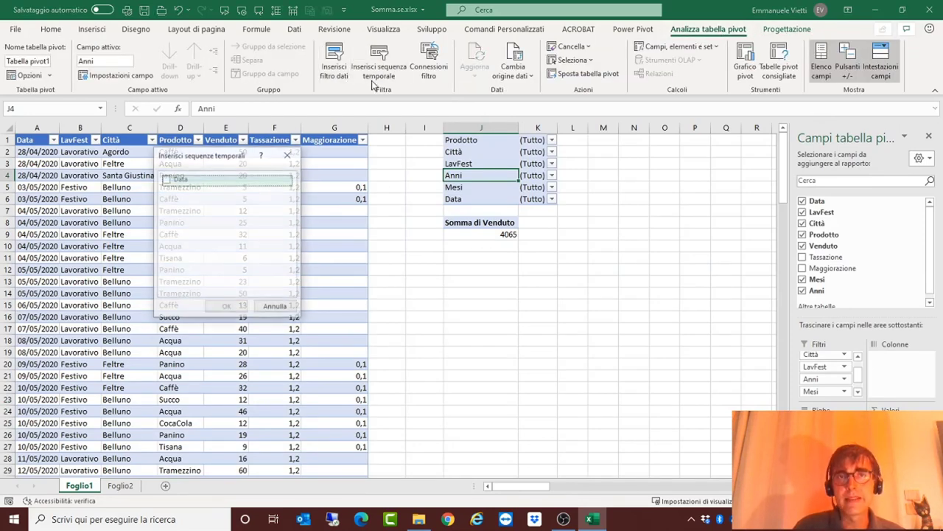
click(165, 179)
click(238, 307)
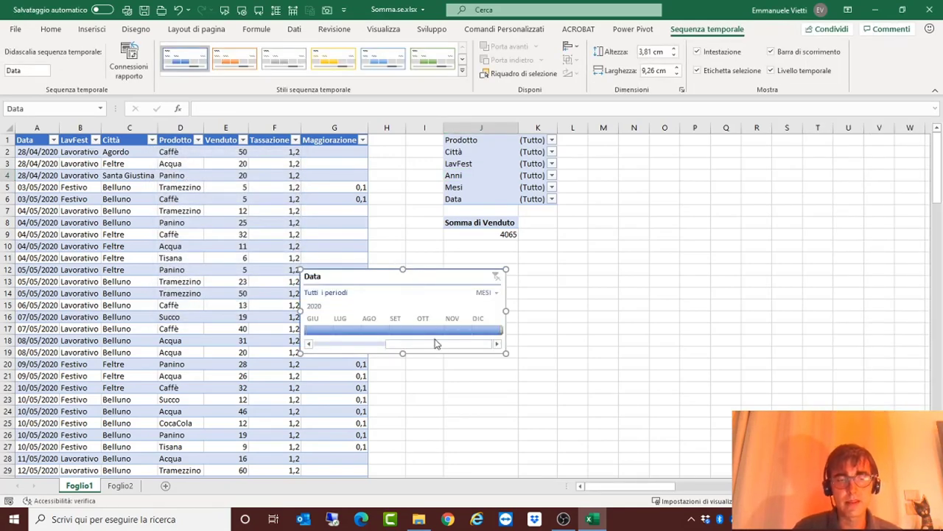
Move the timeline to Foglio2 under the slicers, widen it, and set the level to GIORNI
key(Delete)
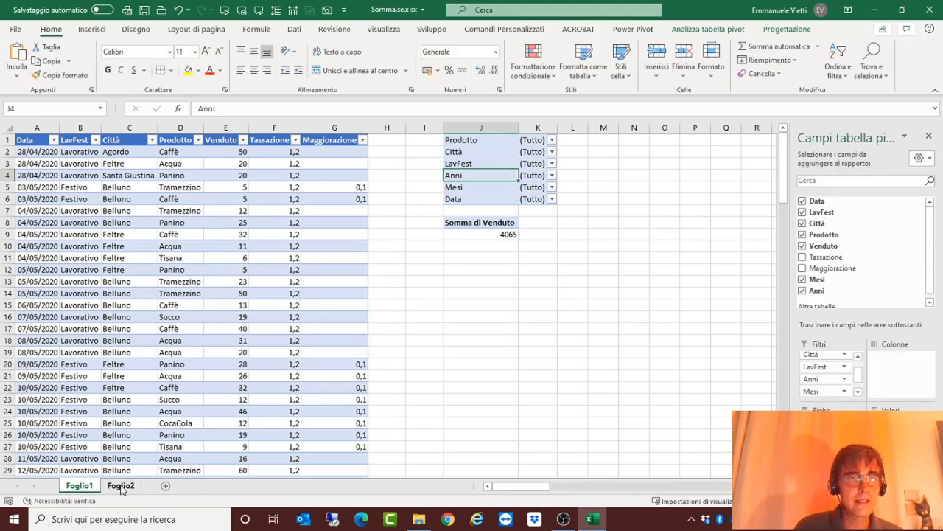
click(120, 485)
click(267, 327)
key(ctrl+v)
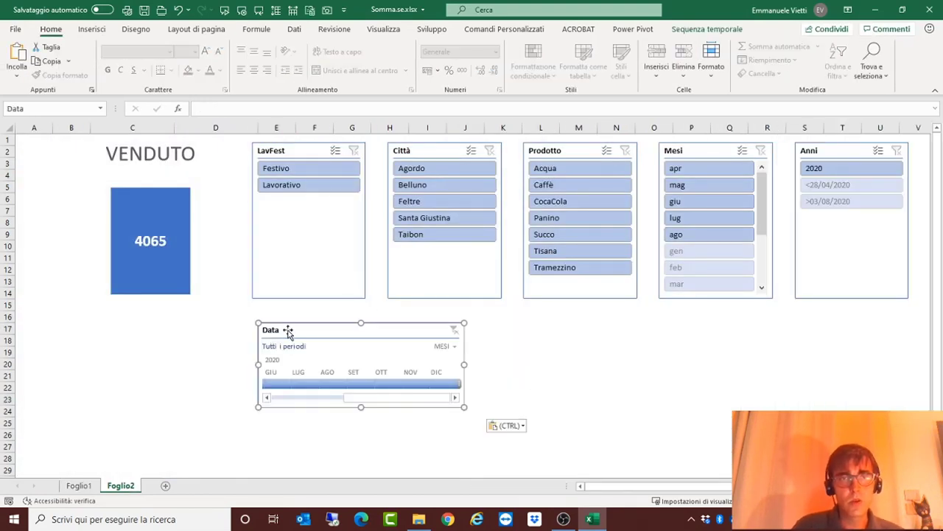
drag(290, 331, 282, 317)
drag(458, 354, 907, 351)
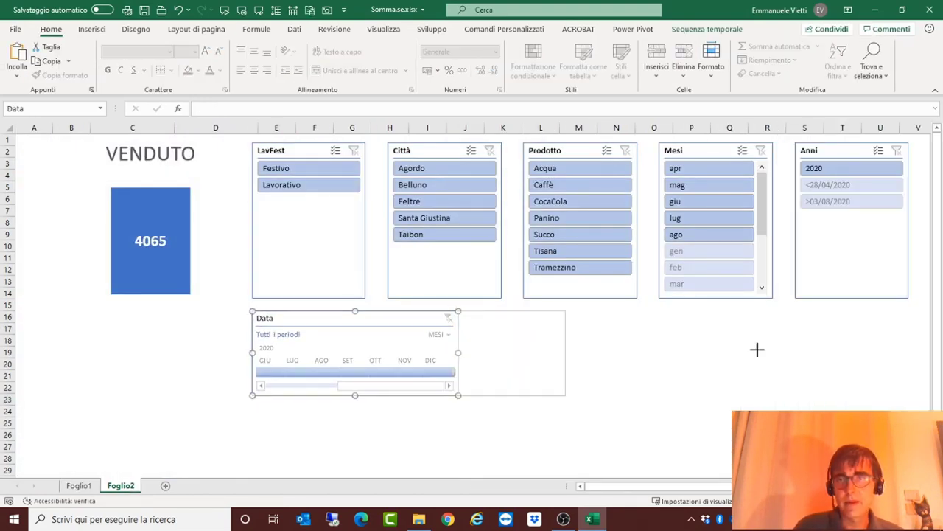
click(894, 336)
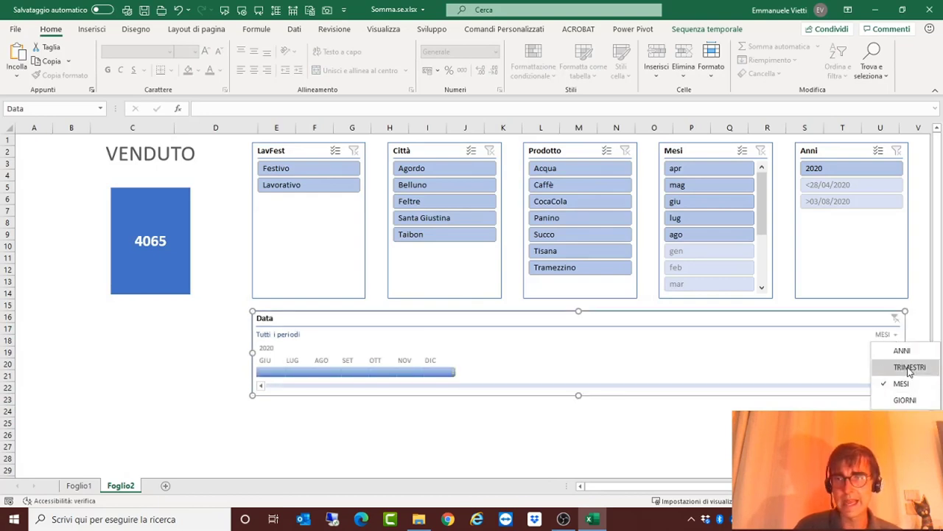
click(905, 400)
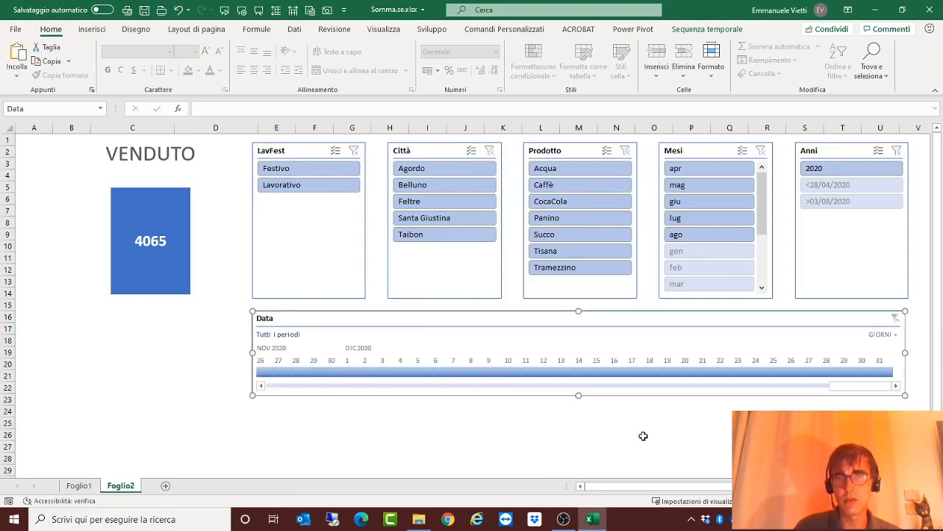
Test the timeline by filtering 9–29 July 2020, then clear the date filter
click(547, 389)
click(269, 389)
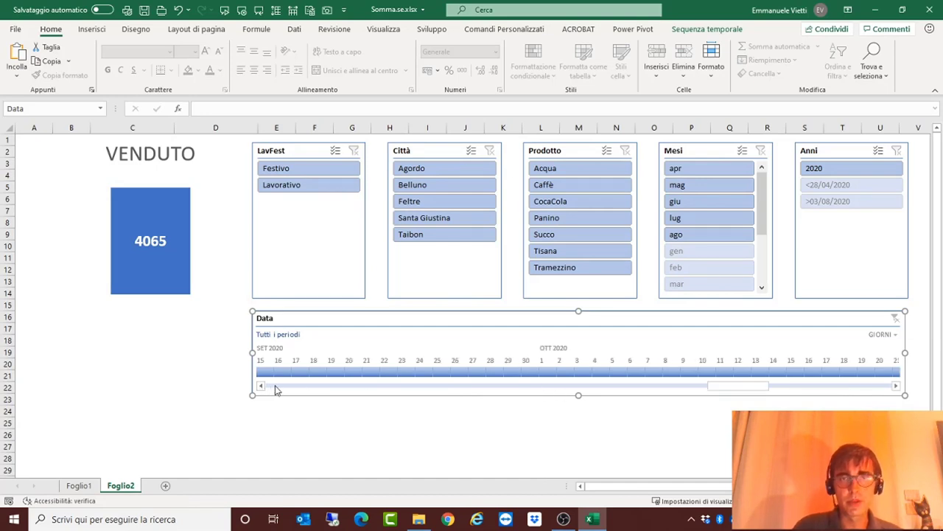
click(274, 388)
click(274, 388)
drag(334, 372, 684, 372)
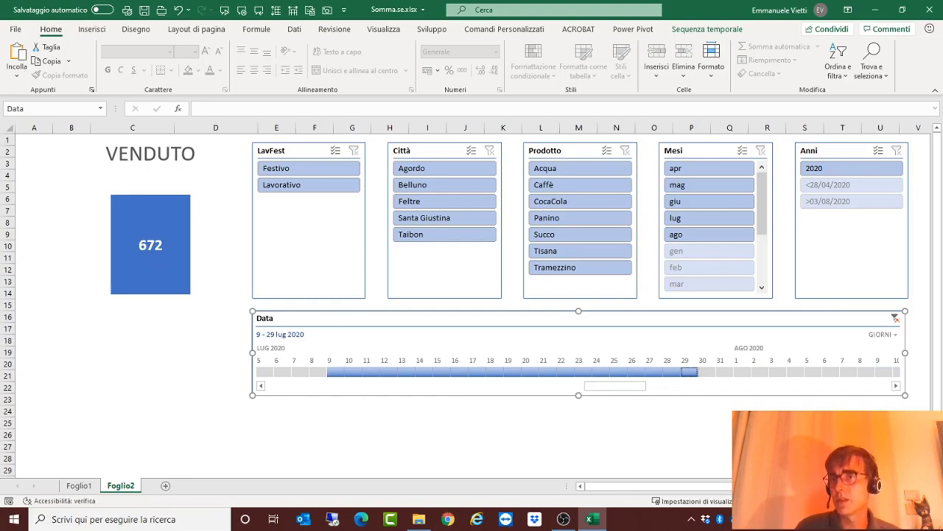
click(896, 318)
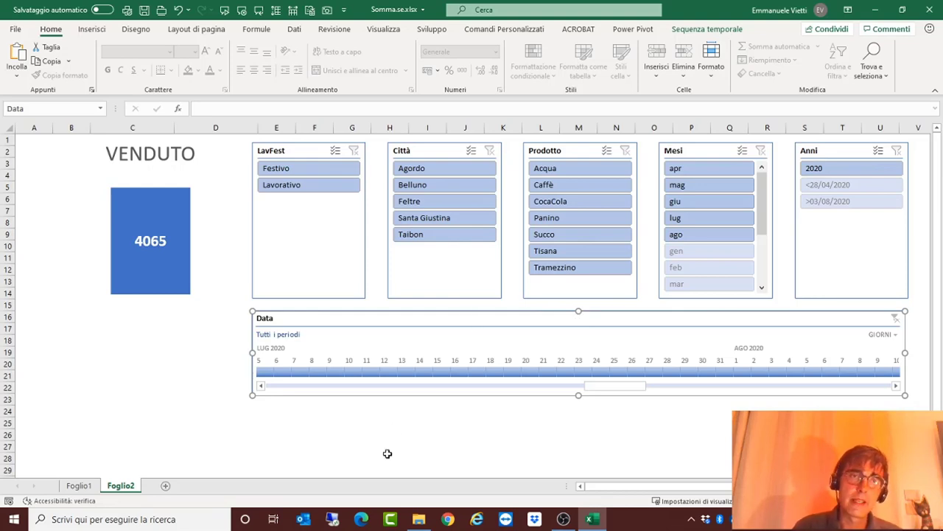
click(33, 325)
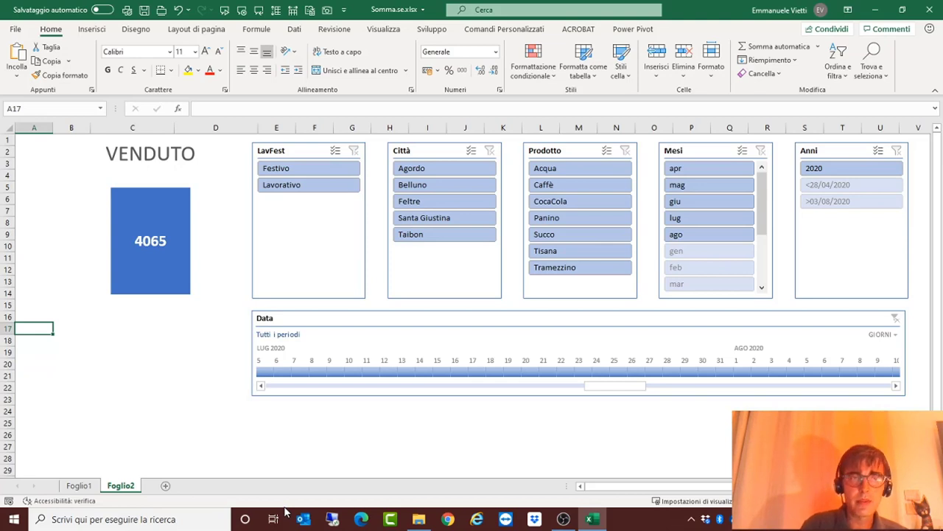
Enter 'Somma del Venduto' in A17 and make it bold, underlined, size 20
text(Somma del Venduto)
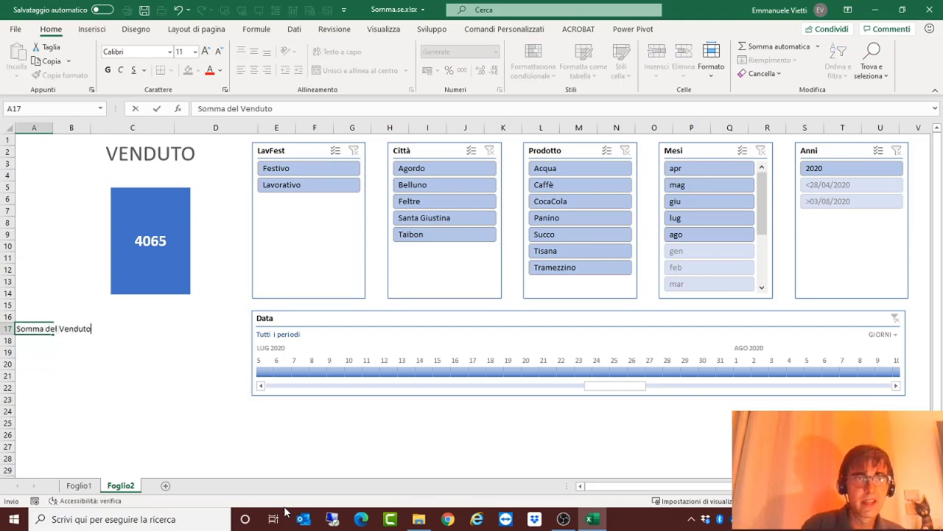
key(Return)
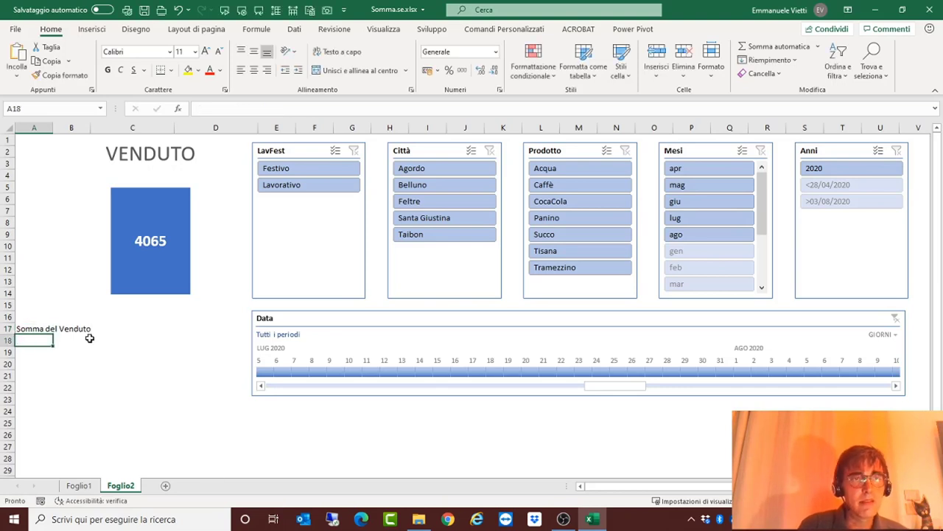
click(33, 325)
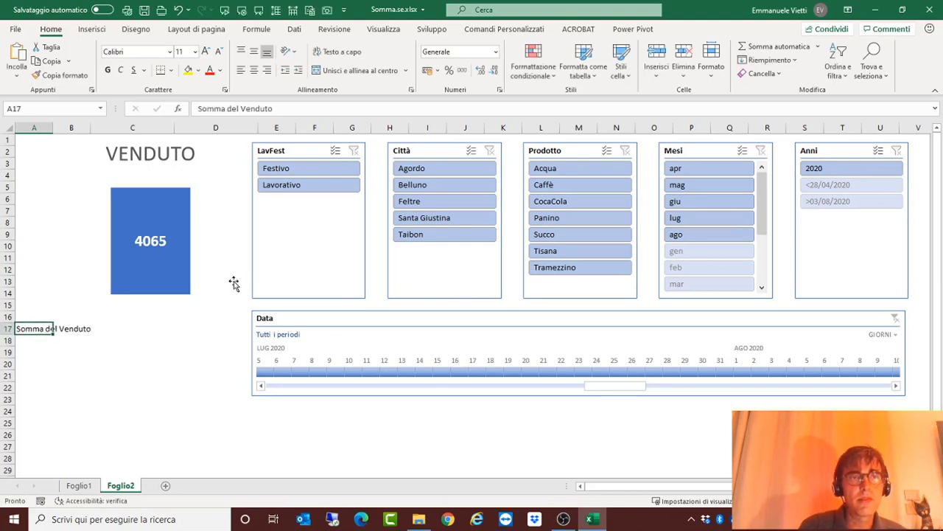
click(108, 70)
click(133, 70)
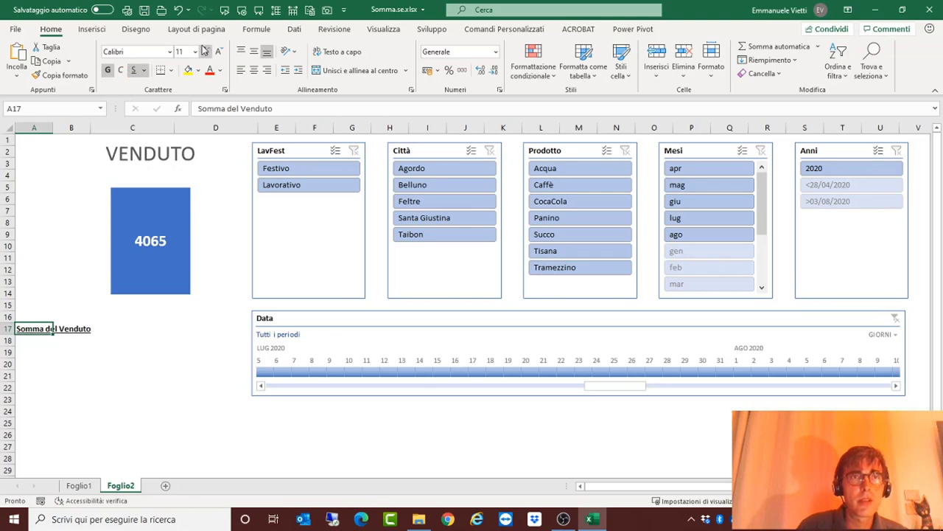
click(195, 52)
click(184, 180)
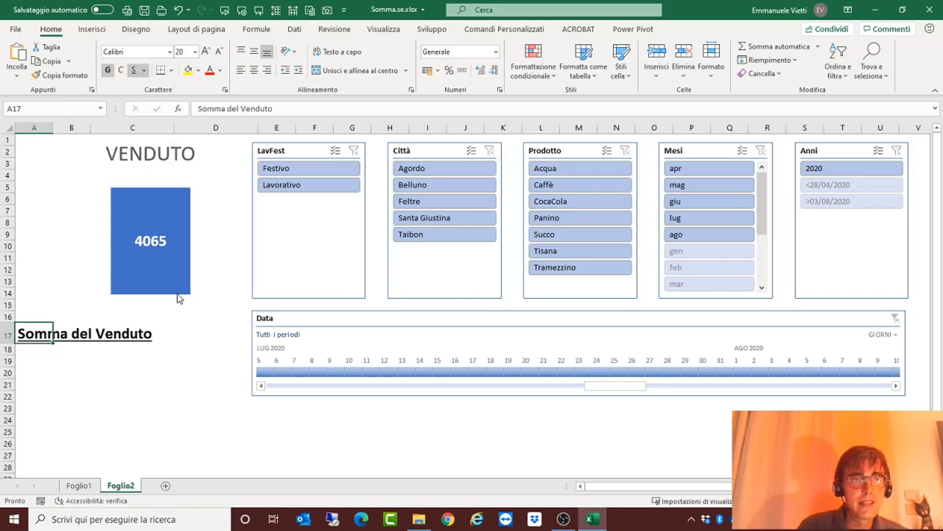
Start a formula with = in C19 and go to Foglio1 to pick its source
click(130, 353)
click(109, 360)
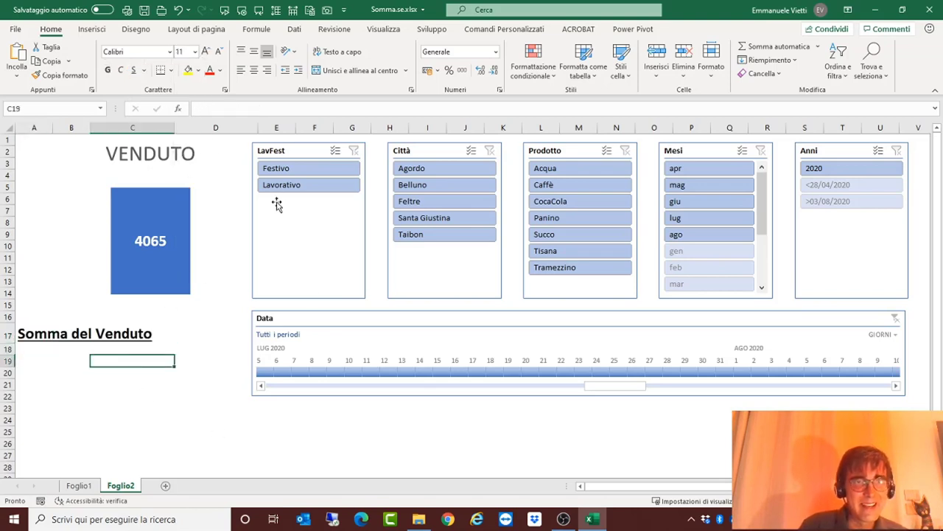
text(=)
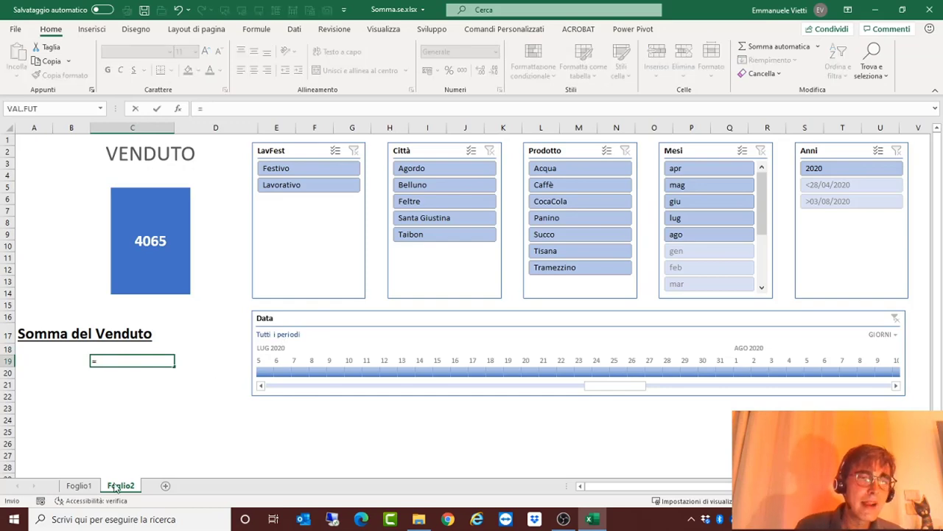
click(82, 485)
Point C19's formula at the pivot total in J9, giving GETPIVOTDATA result 4065
click(507, 234)
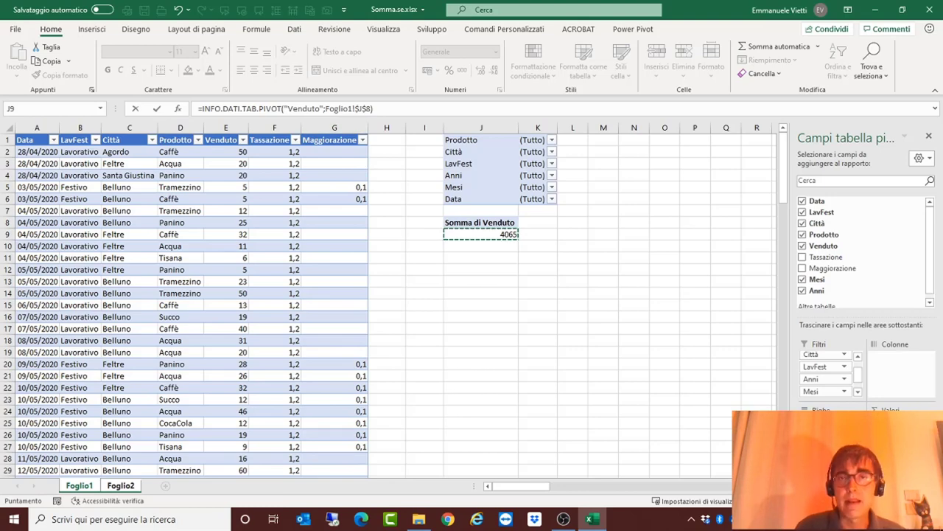
key(ctrl+Page_Down)
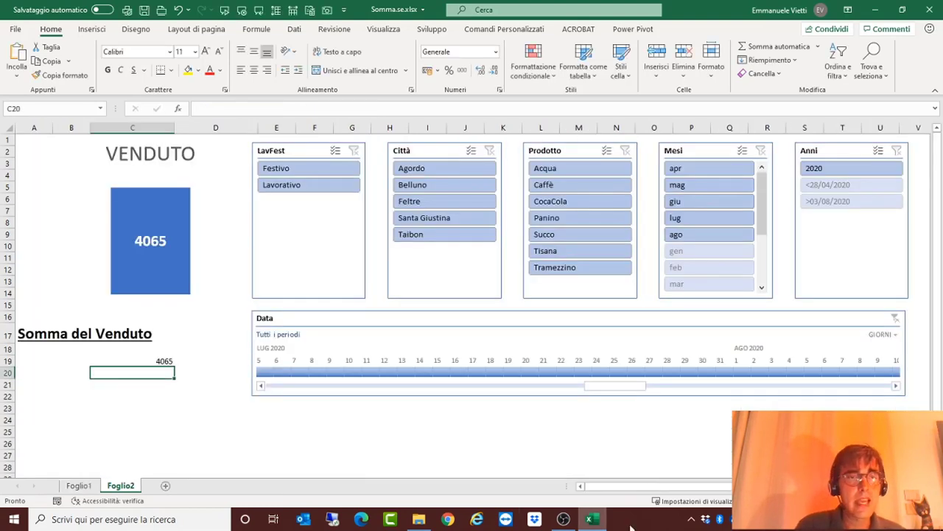
Format C19 as bold 24-point with thousands separator and no decimals (4.065)
click(161, 360)
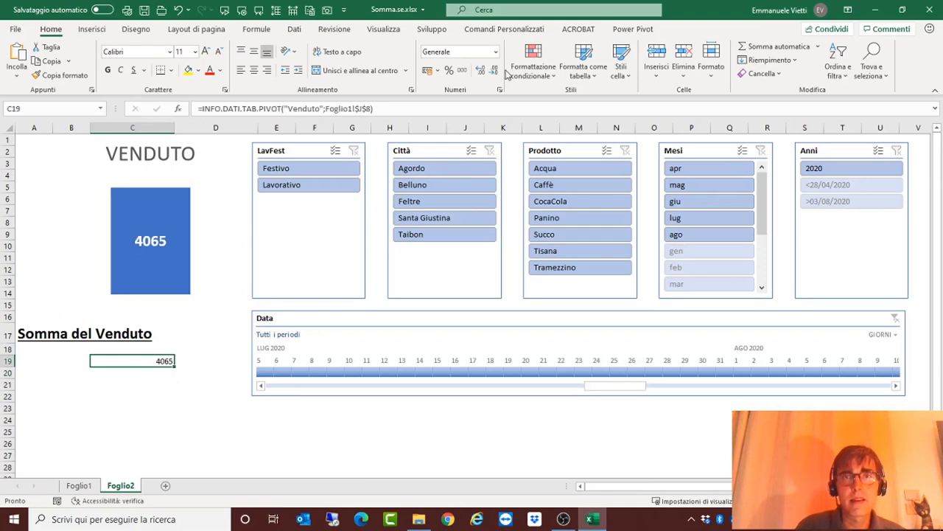
click(462, 70)
click(494, 70)
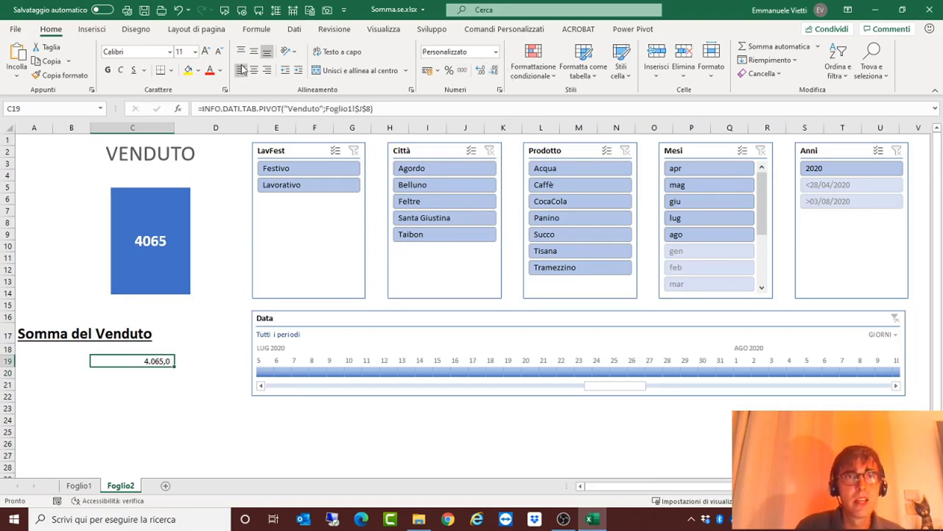
click(195, 52)
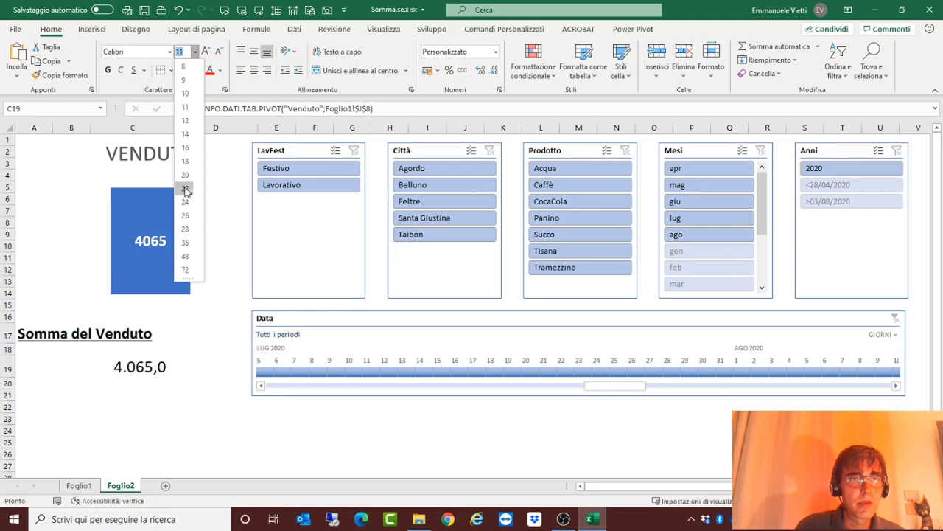
click(185, 202)
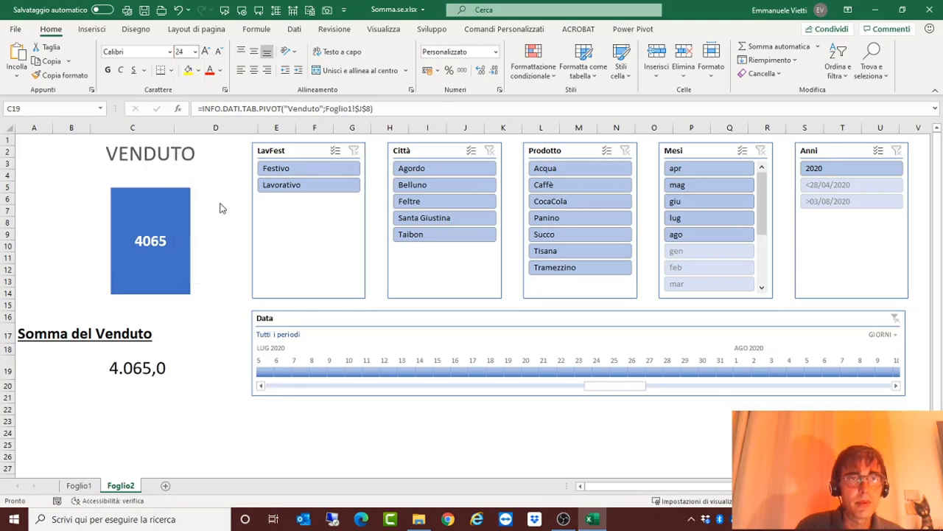
click(494, 70)
click(107, 69)
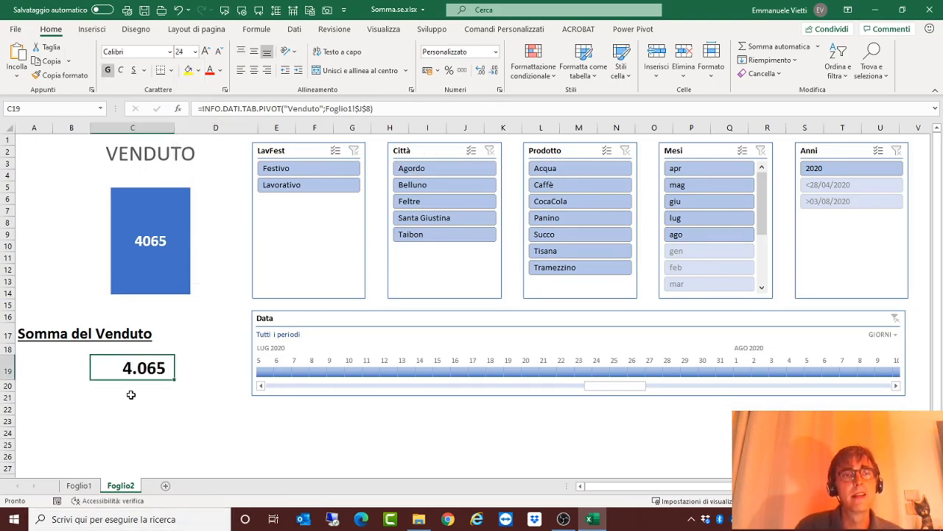
key(Down)
key(Down)
key(Down)
Check the total follows the Belluno and Acqua slicer filters, then clear both filters
click(435, 184)
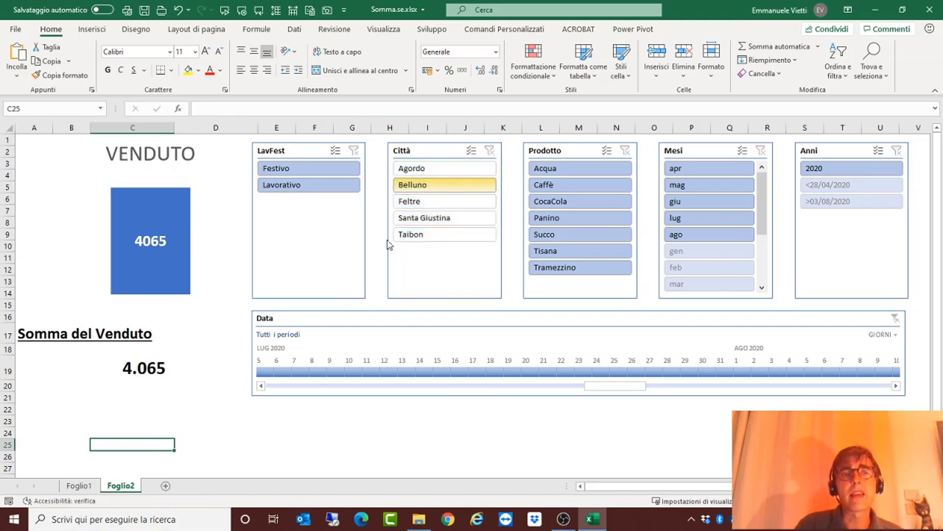
click(552, 168)
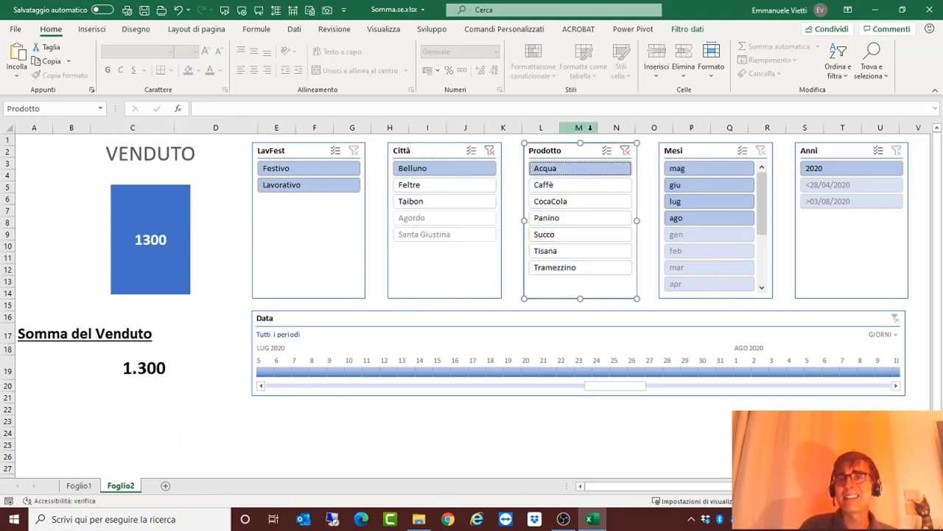
click(624, 150)
click(489, 150)
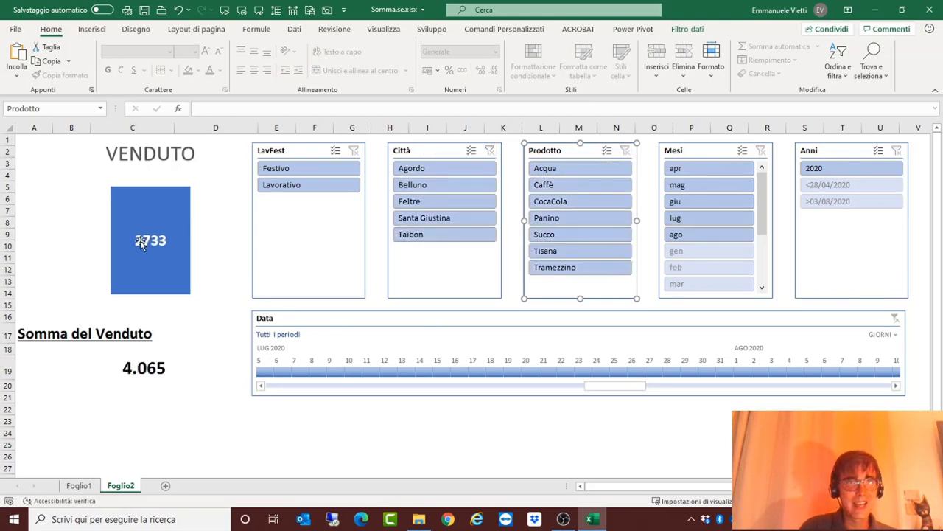
click(178, 272)
click(156, 253)
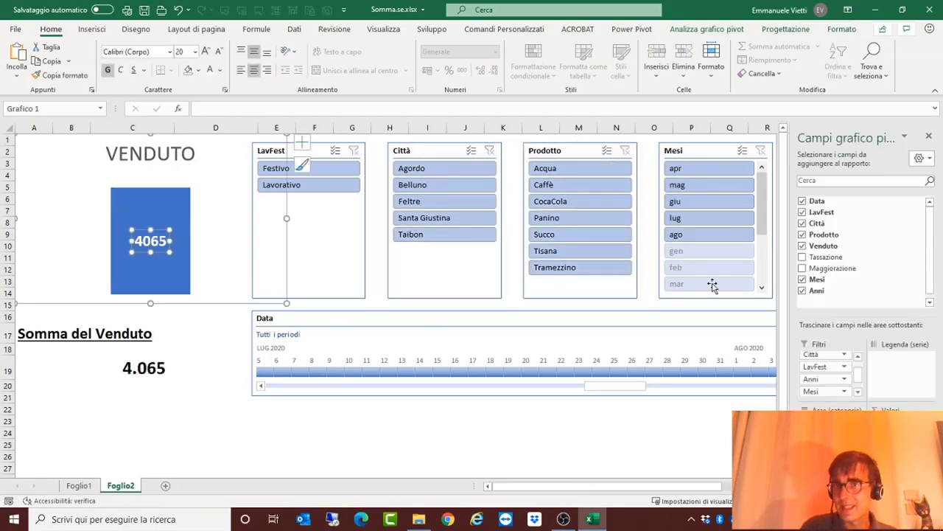
Format the chart's data label as Numero with 0 decimals and a thousands separator
right_click(142, 256)
click(184, 424)
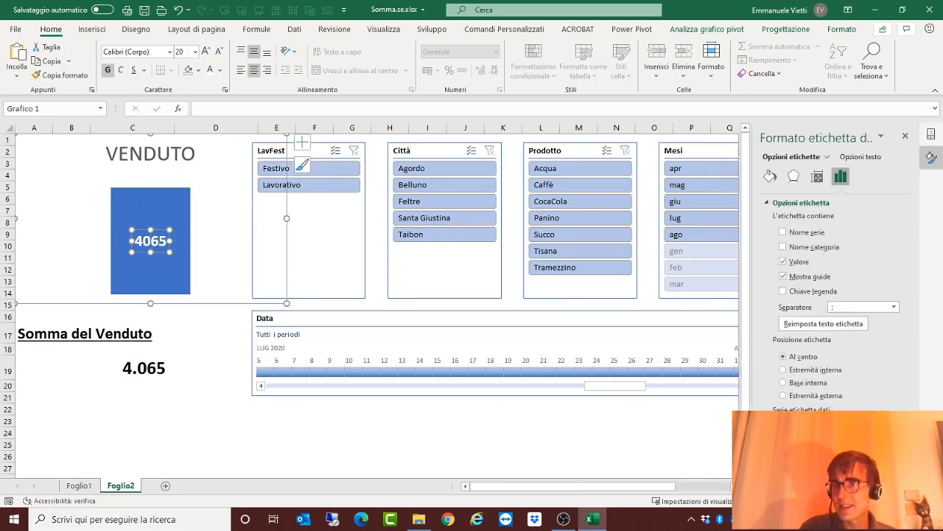
scroll(832, 332, down, 2)
click(833, 417)
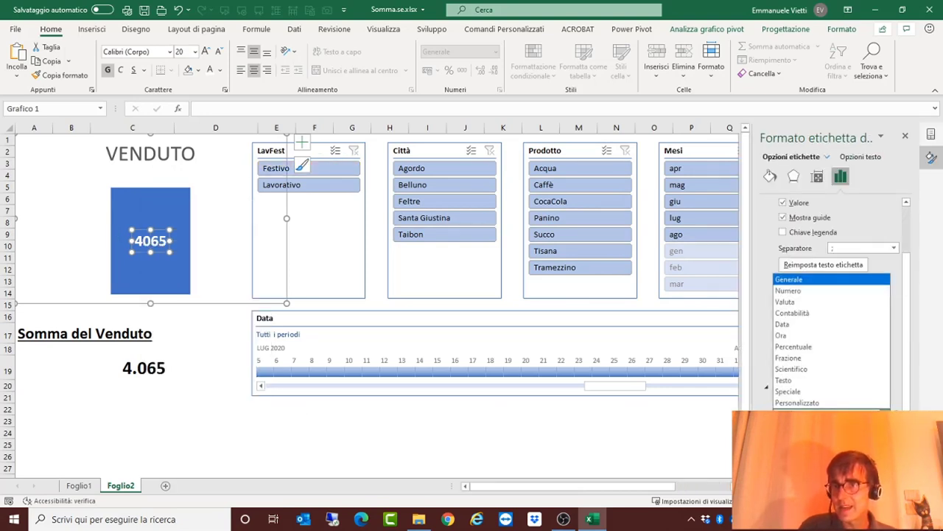
click(796, 303)
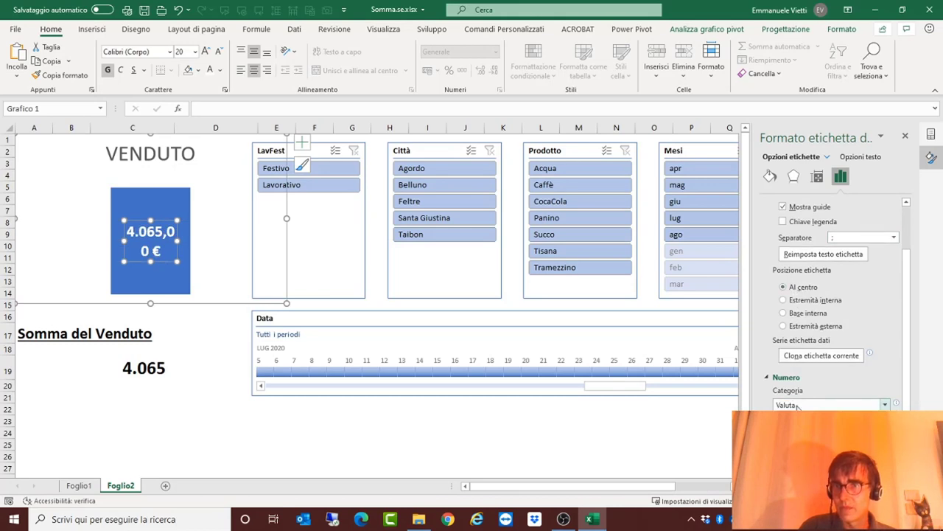
click(798, 405)
click(796, 279)
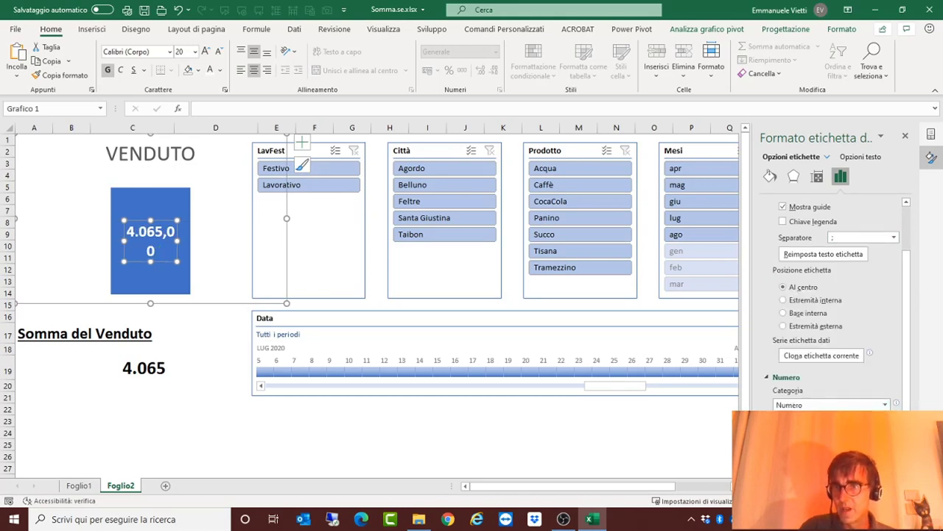
key(Return)
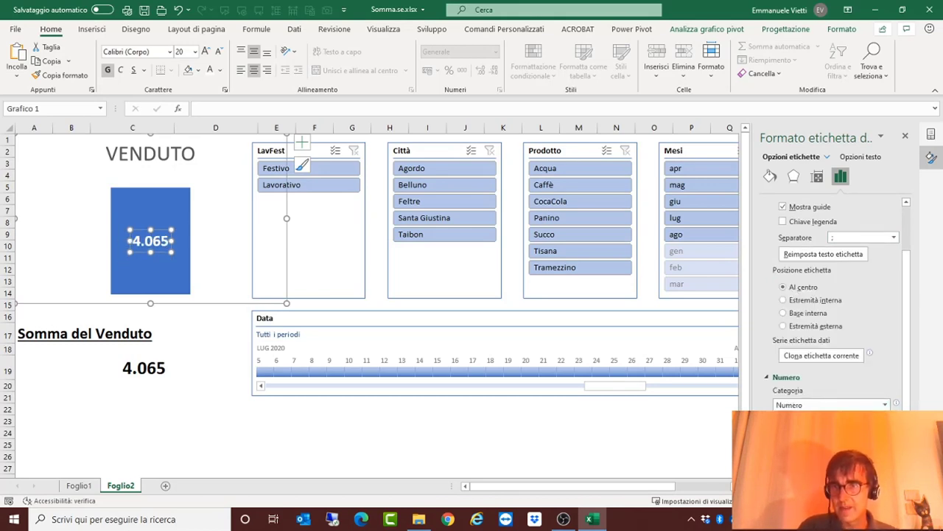
scroll(840, 302, down, 3)
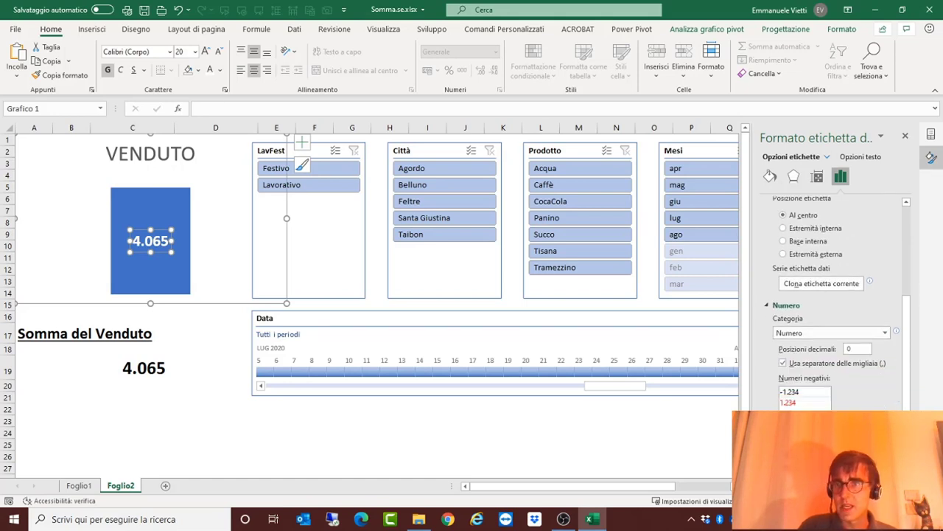
click(465, 420)
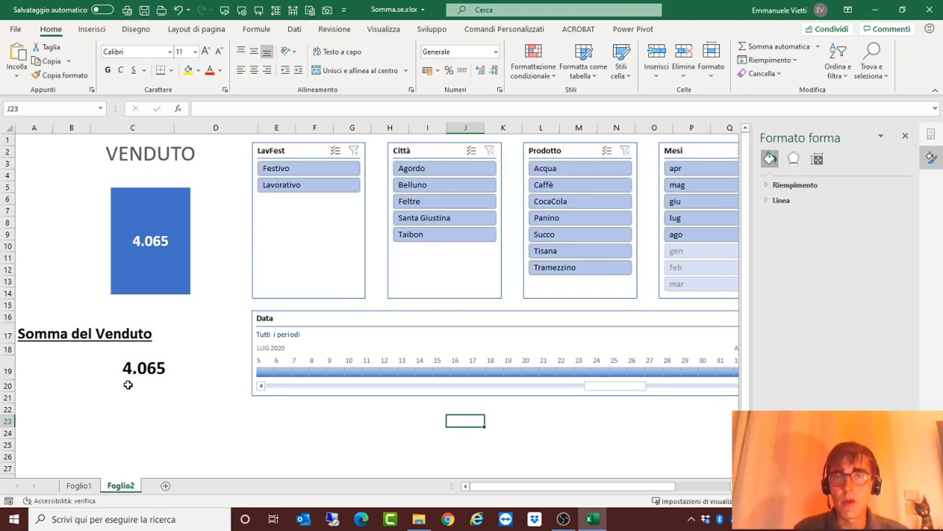
Close the Formato forma pane
click(905, 136)
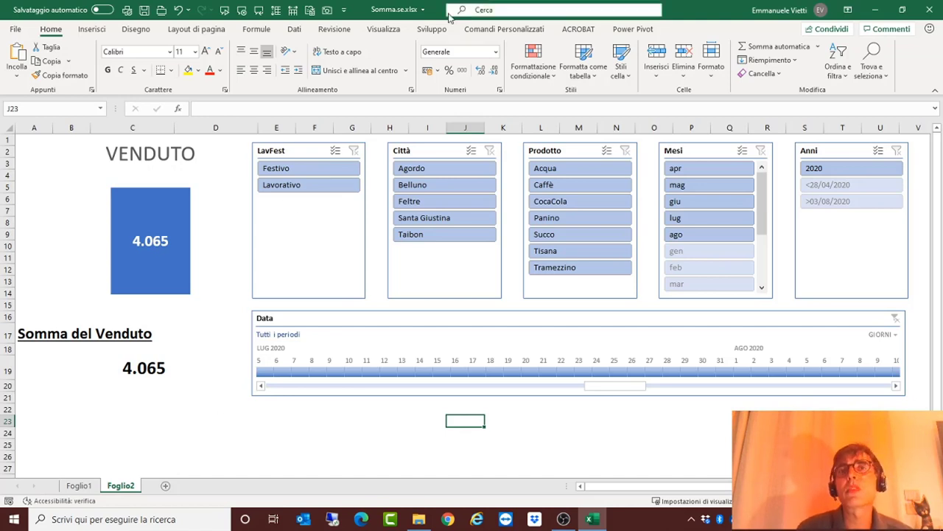
Show the Sviluppo tab, then check the ribbon customisation settings and cancel without changes
click(432, 29)
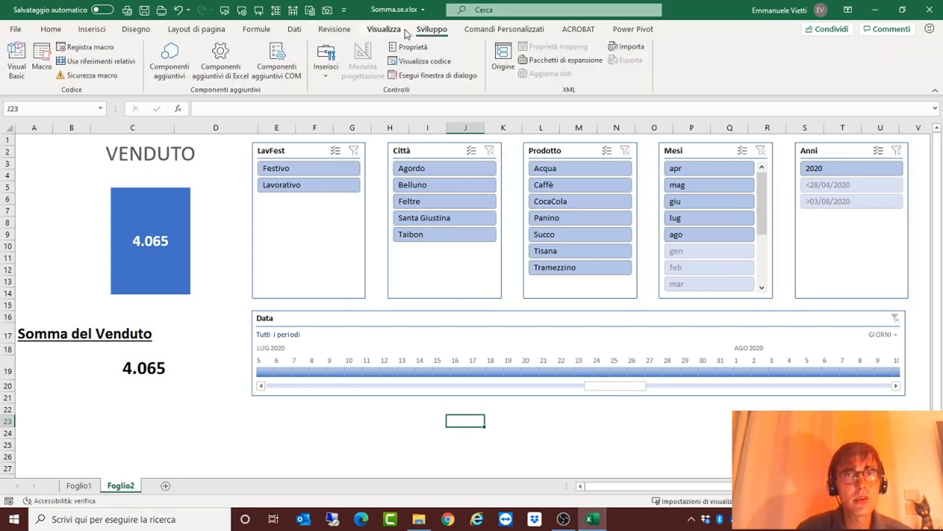
right_click(687, 72)
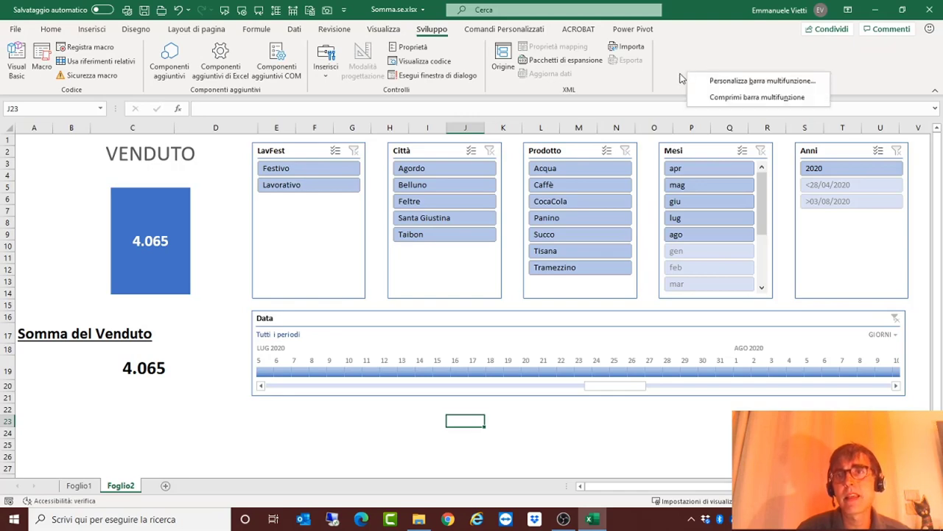
click(726, 83)
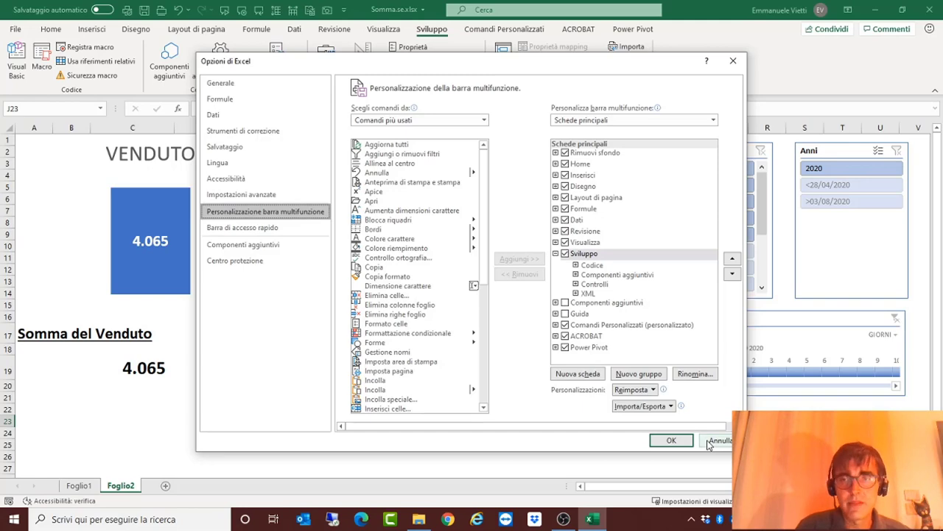
click(709, 441)
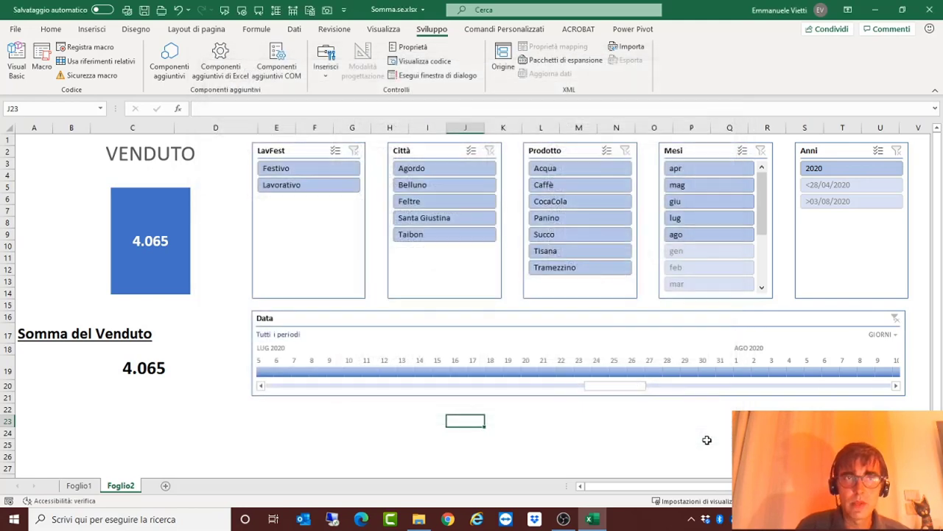
Start recording a macro named Aggiorna and refresh the Foglio1 pivot table from J9
click(83, 49)
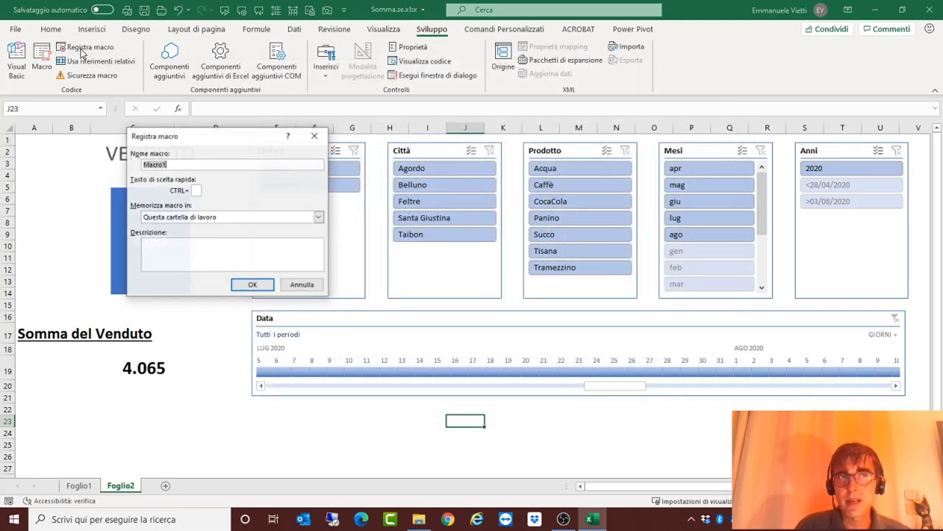
text(Aggiorna)
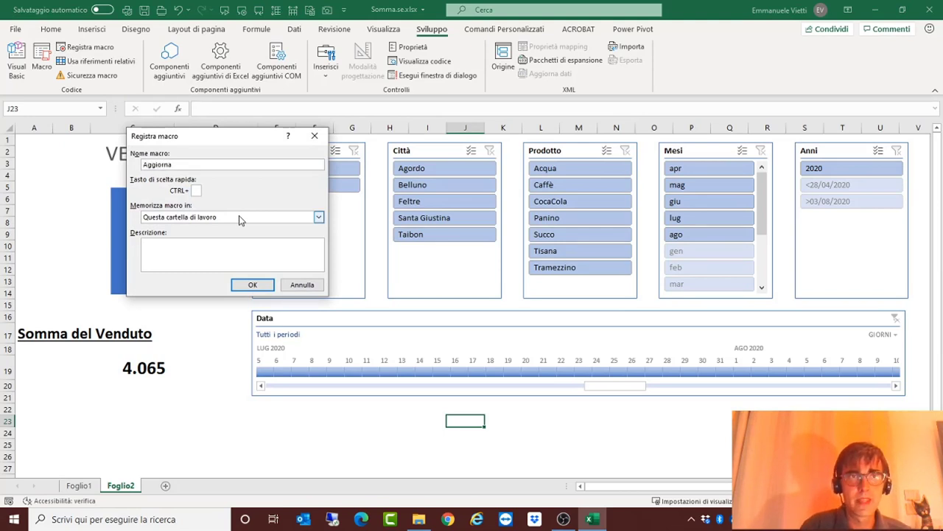
key(Return)
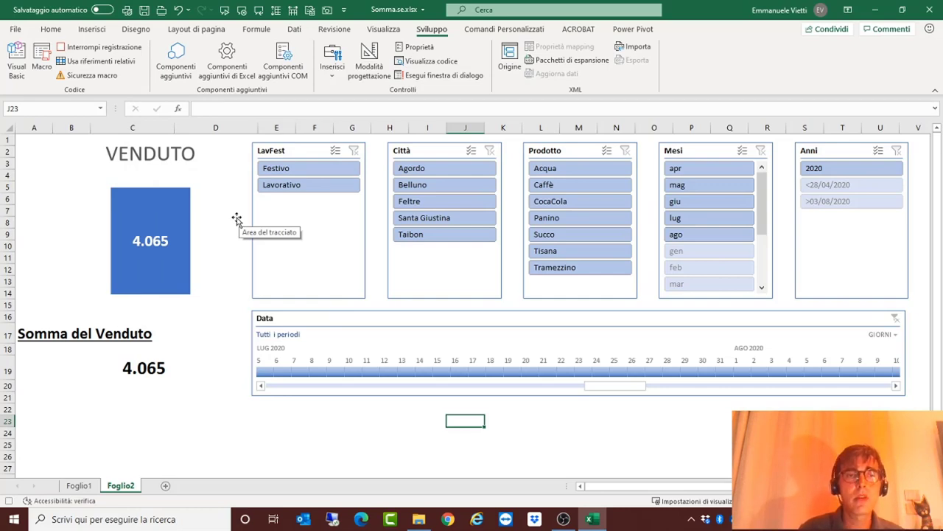
click(82, 484)
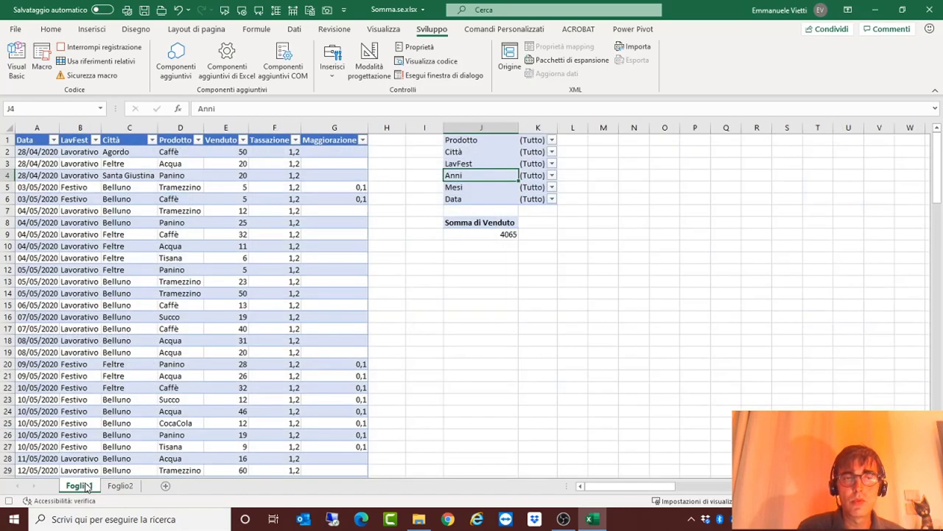
click(495, 235)
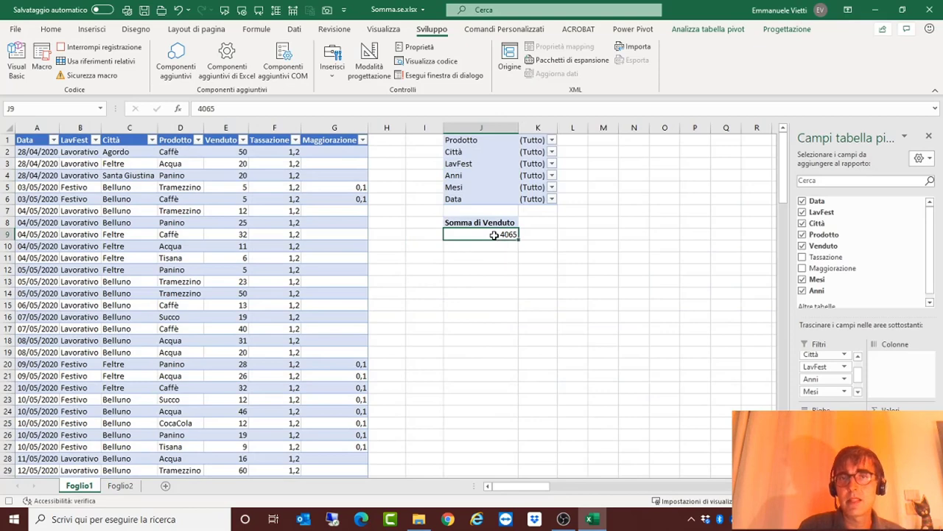
right_click(496, 238)
click(522, 296)
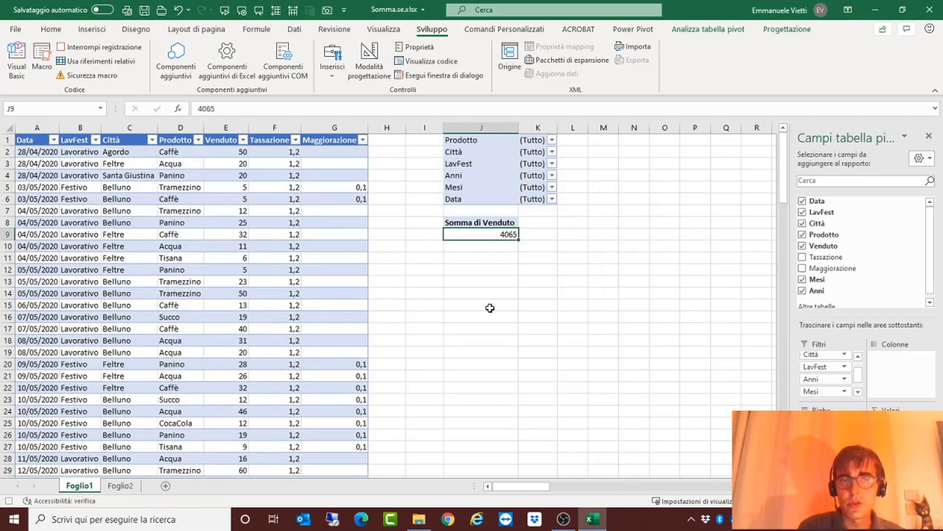
Return to cell A23 on Foglio2, stop recording, and open the Macro list
click(120, 485)
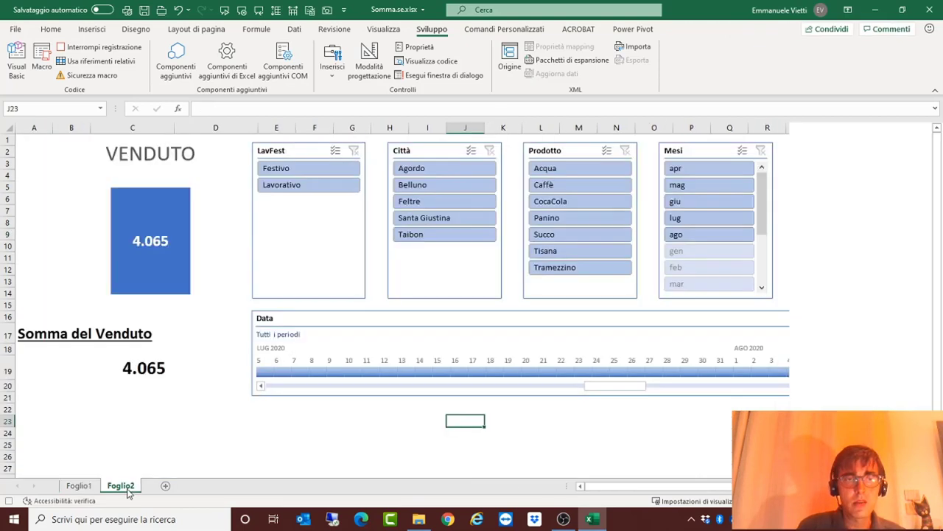
click(39, 417)
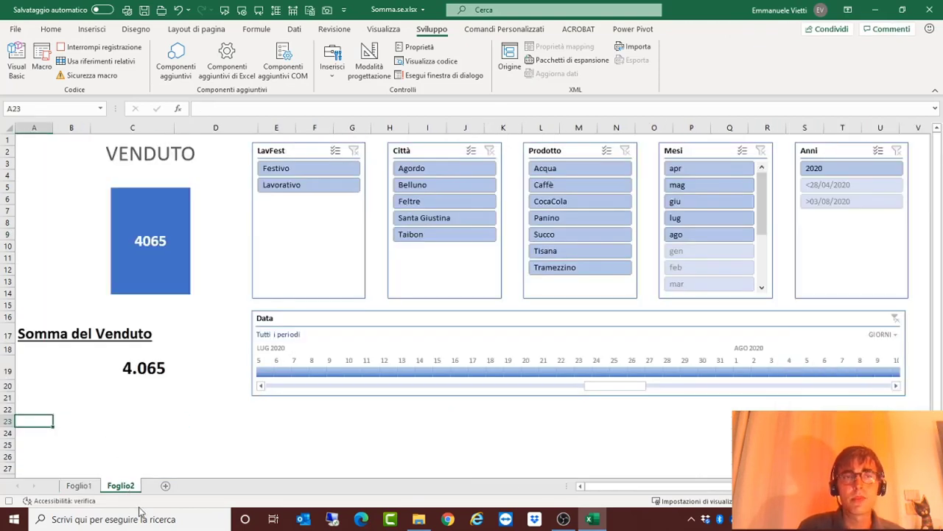
click(99, 46)
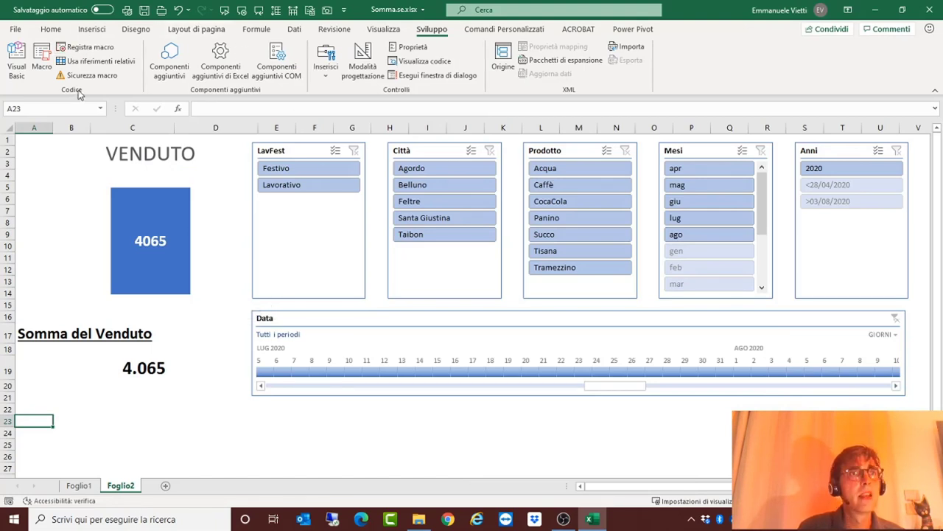
click(42, 59)
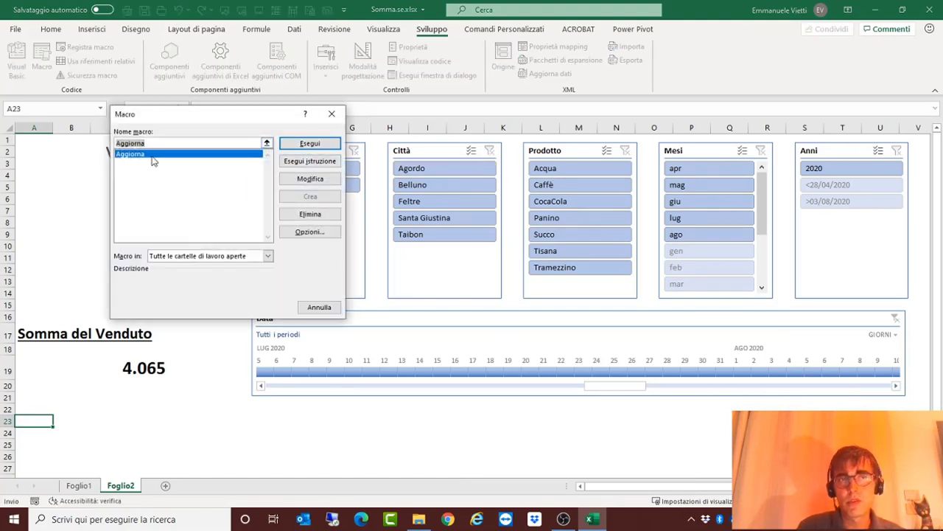
Review the Aggiorna macro's Modulo1 code in the VBA editor, then close the editor
click(310, 179)
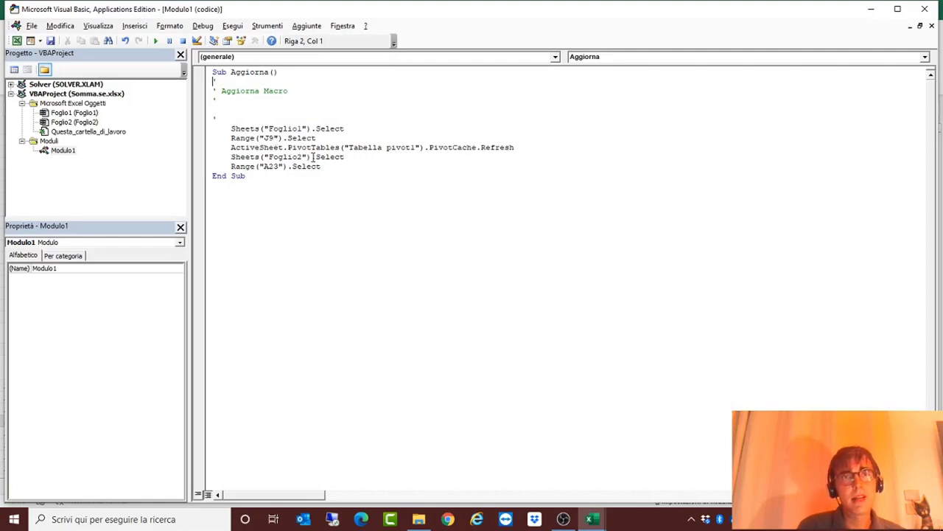
click(926, 9)
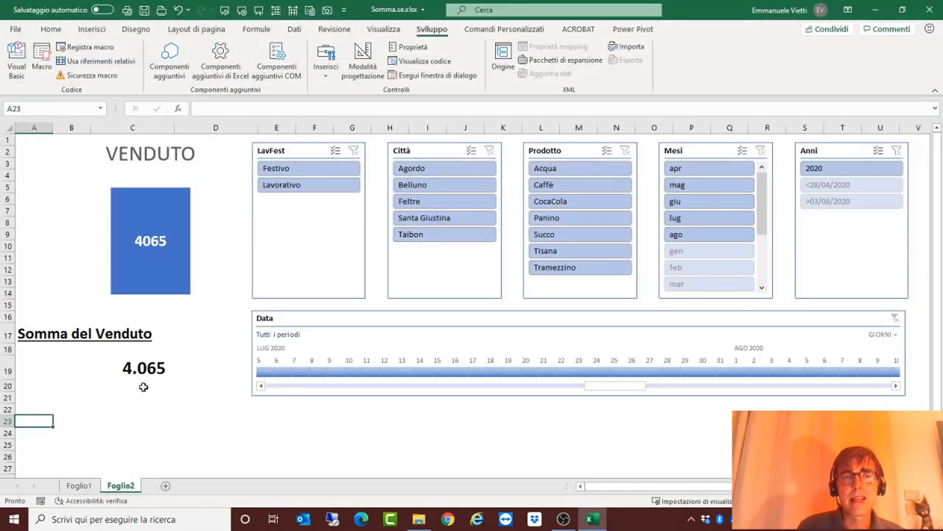
Filter the slicers to Belluno and Acqua, then drill into the 1300 pivot total in J9
click(435, 185)
click(545, 168)
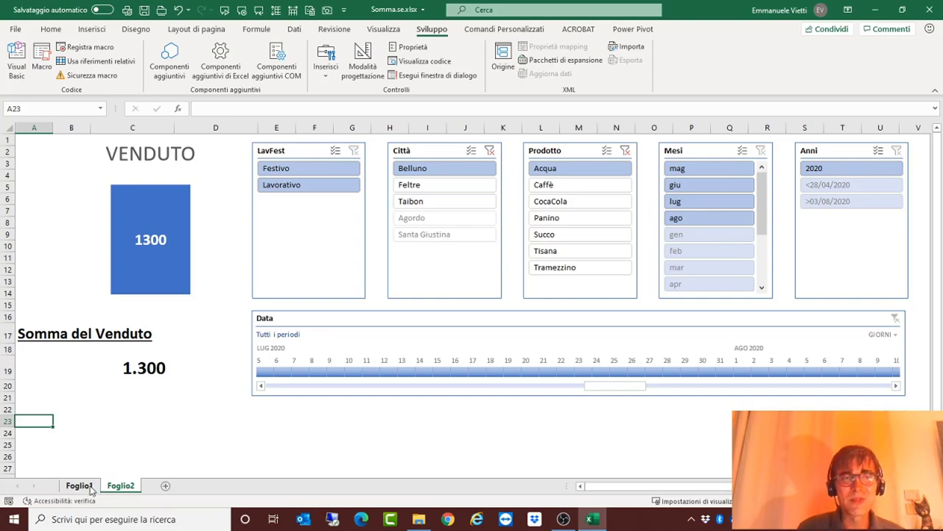
click(81, 486)
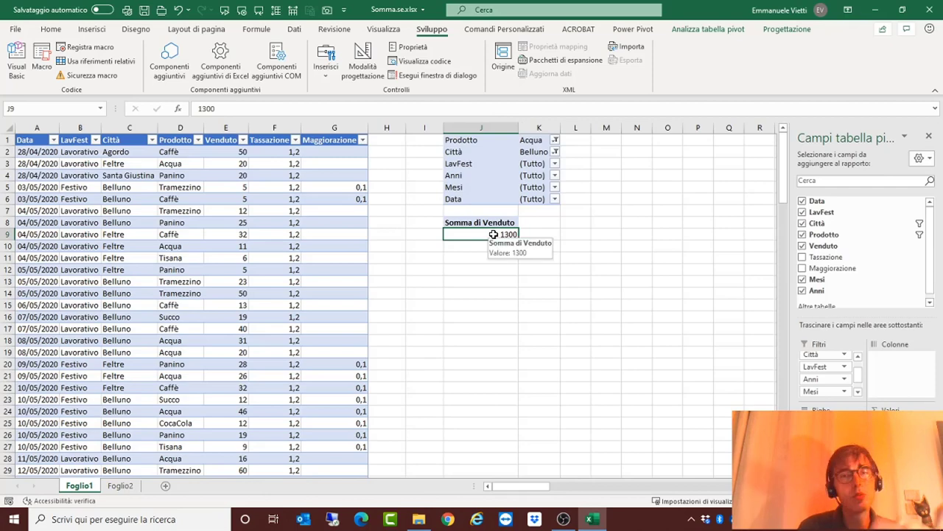
mouse_move(488, 235)
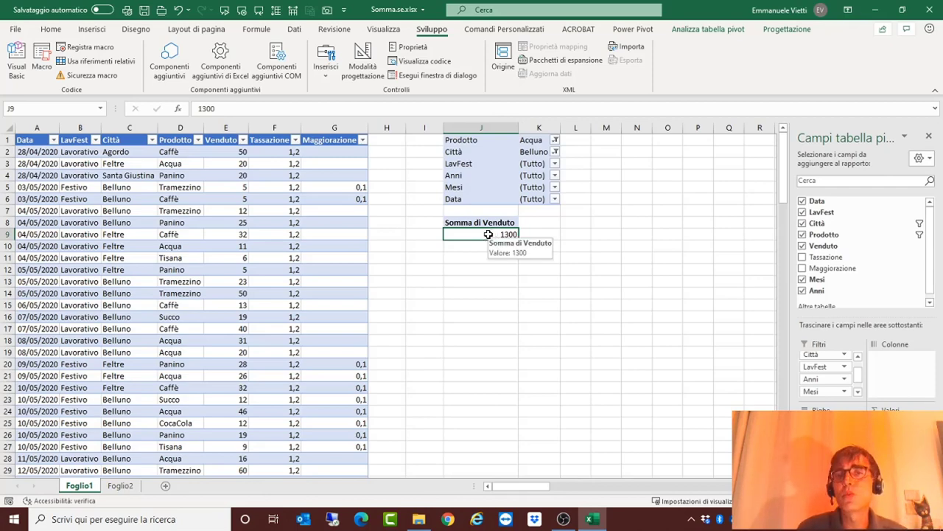
double_click(488, 235)
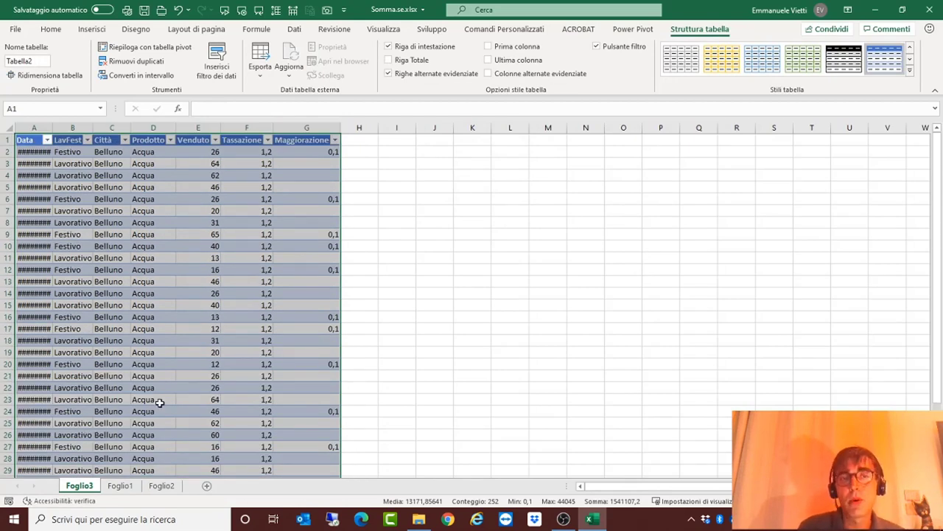
Delete the Foglio3 detail sheet and go back to the Foglio2 dashboard
right_click(88, 491)
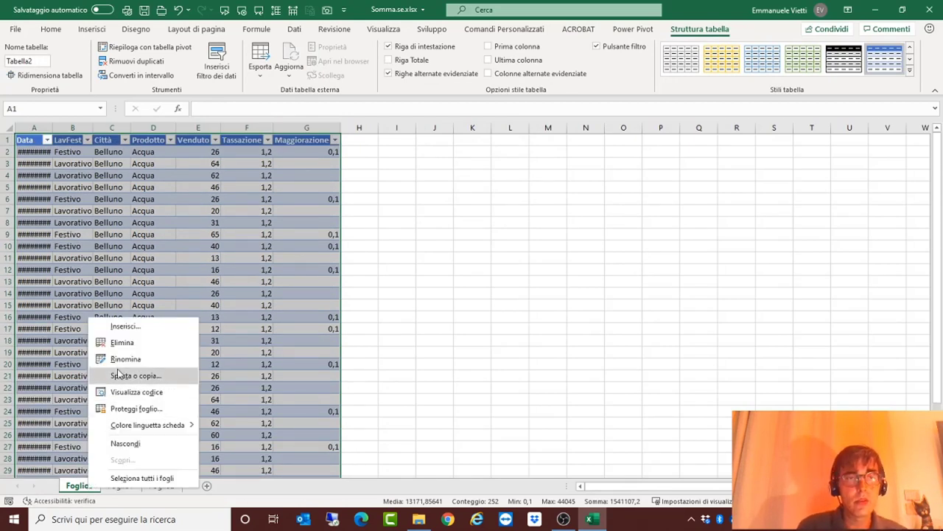
click(123, 342)
click(445, 293)
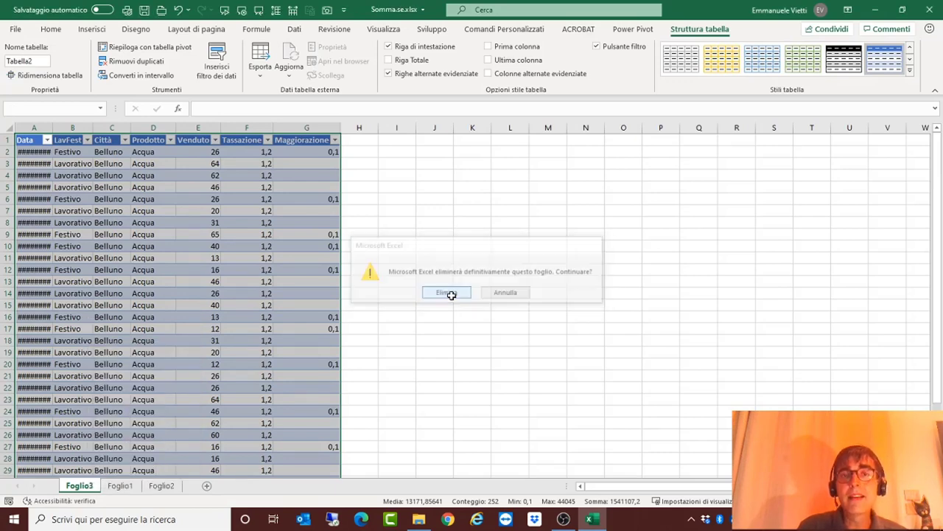
click(120, 485)
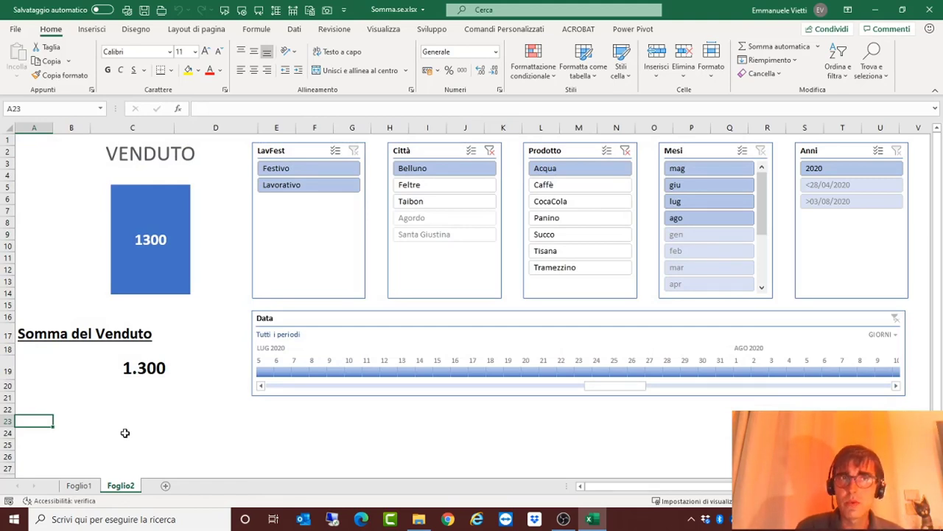
Start recording a new macro named Dettaglio from the Sviluppo tab
click(436, 29)
click(88, 47)
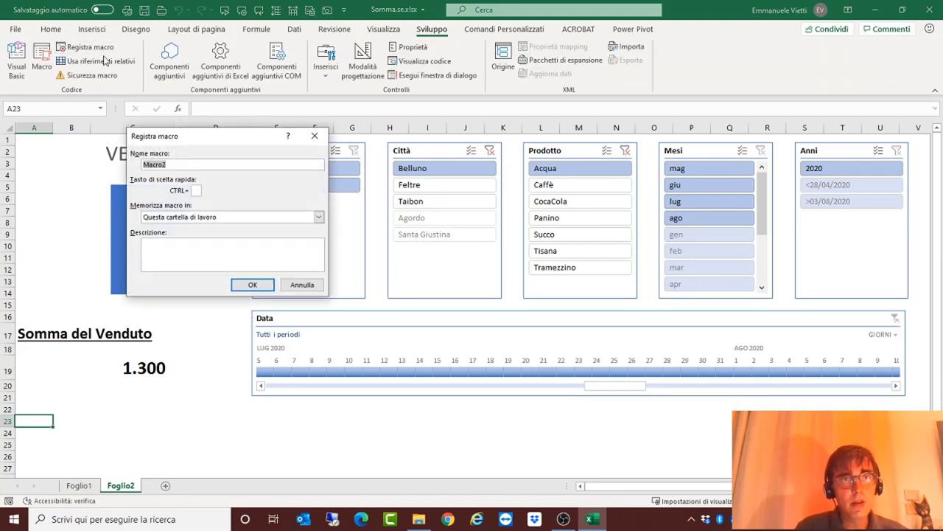
text(Dettaglio)
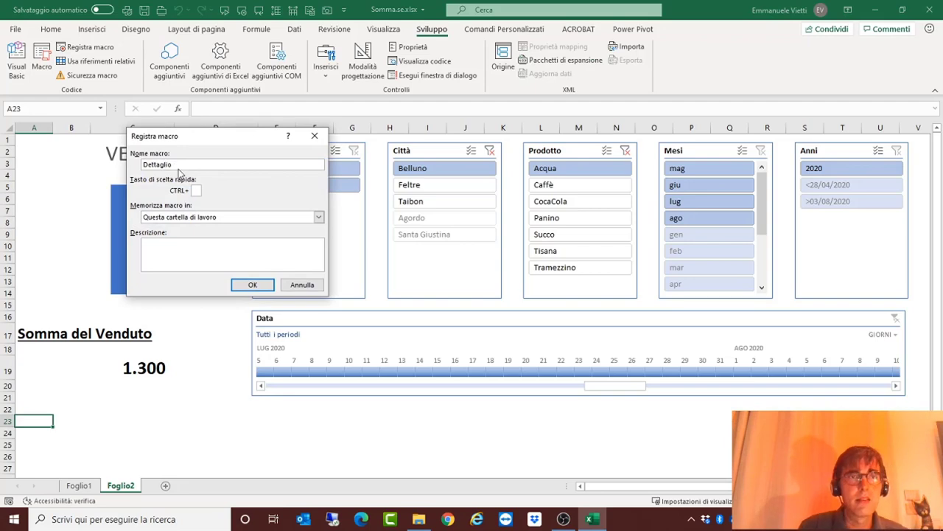
click(250, 284)
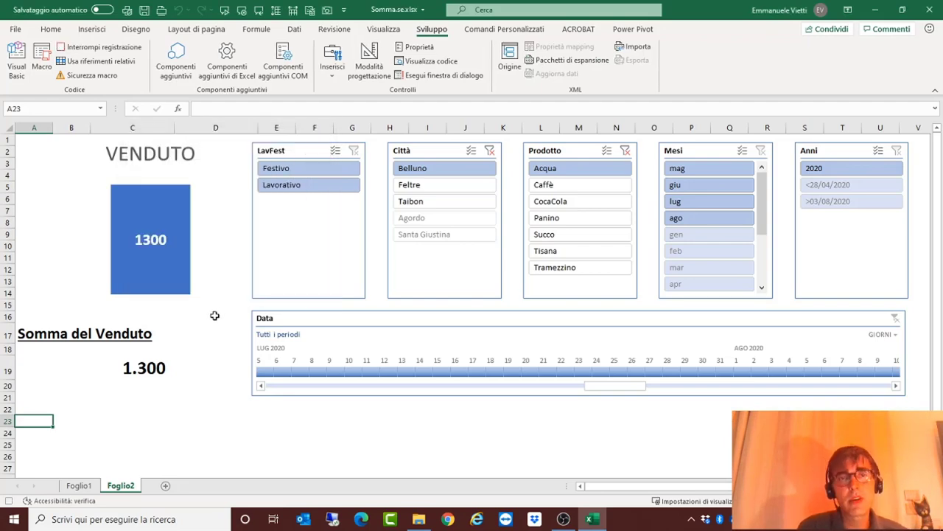
On Foglio1, double-click the pivot total in J9 to show its detail rows, then stop recording
click(82, 486)
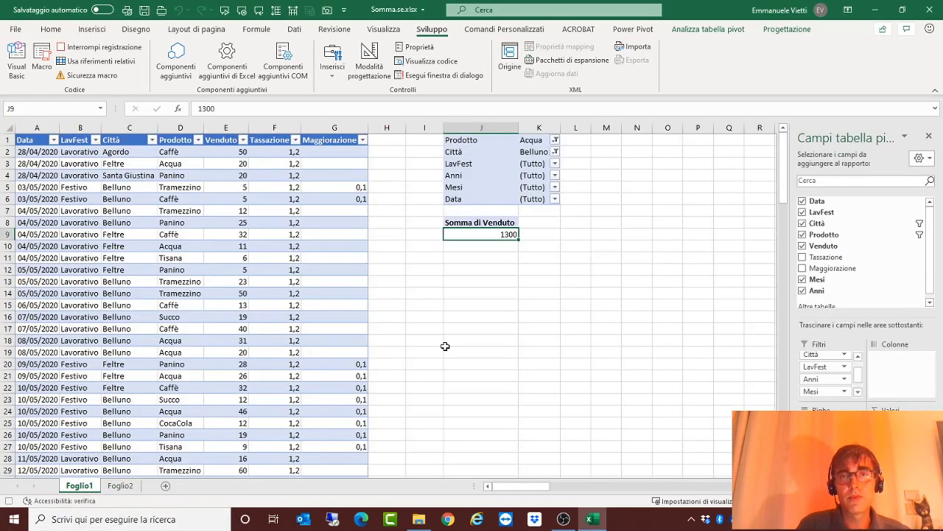
click(477, 249)
click(483, 234)
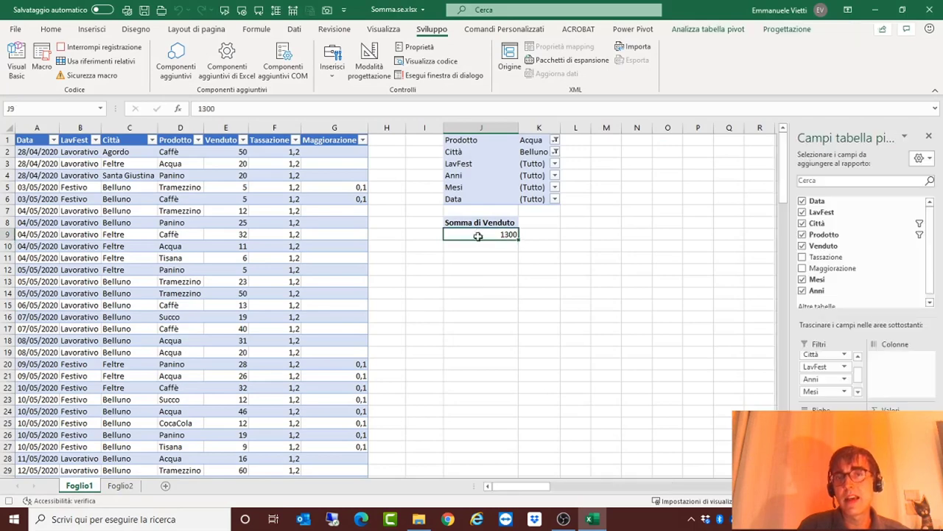
right_click(489, 233)
click(478, 235)
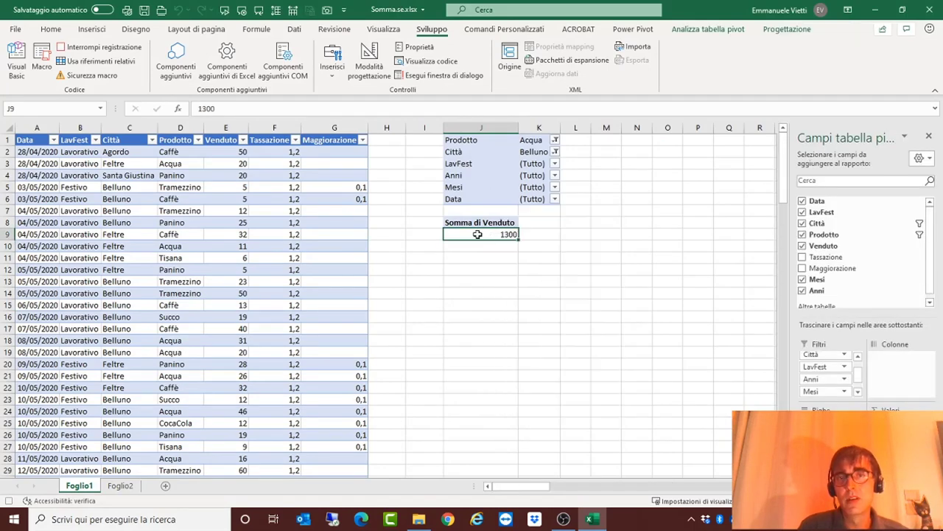
double_click(478, 234)
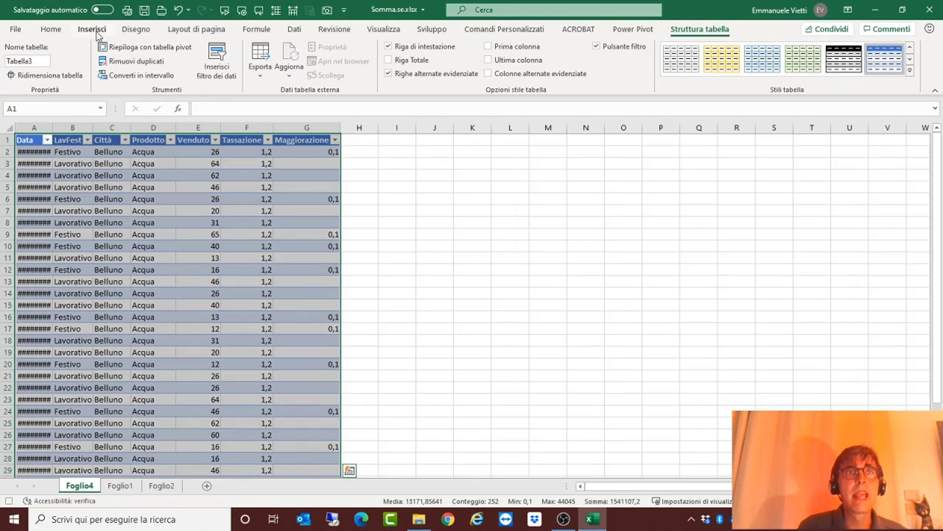
click(431, 29)
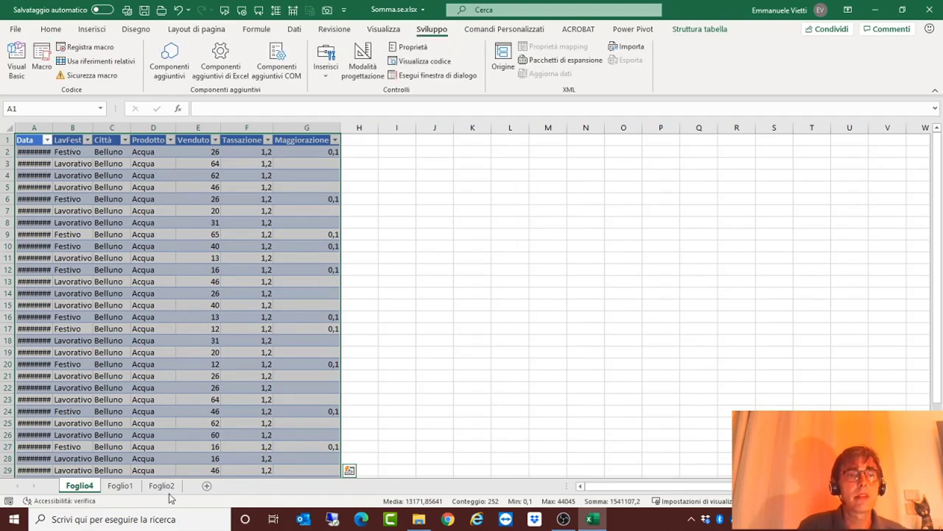
Delete the Foglio4 detail sheet, return to Foglio2, and check the macro list
right_click(86, 487)
click(129, 340)
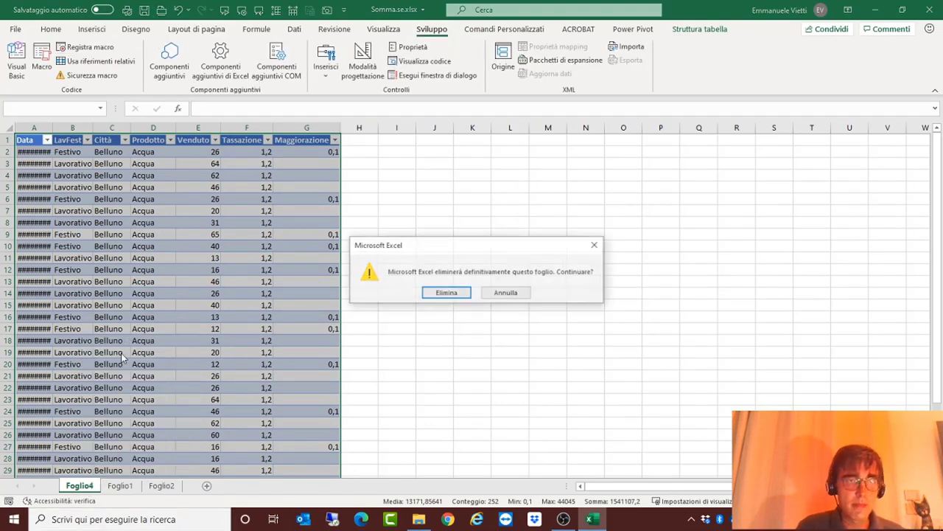
click(435, 296)
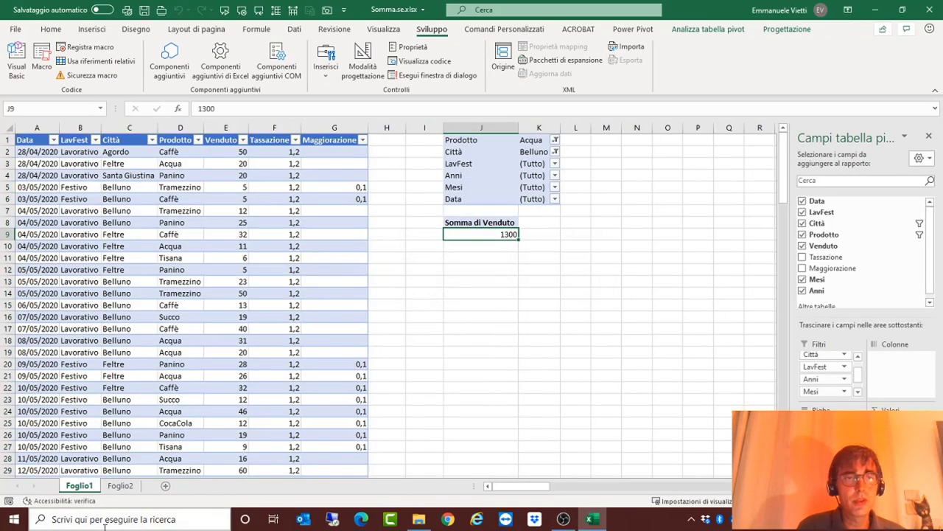
click(120, 486)
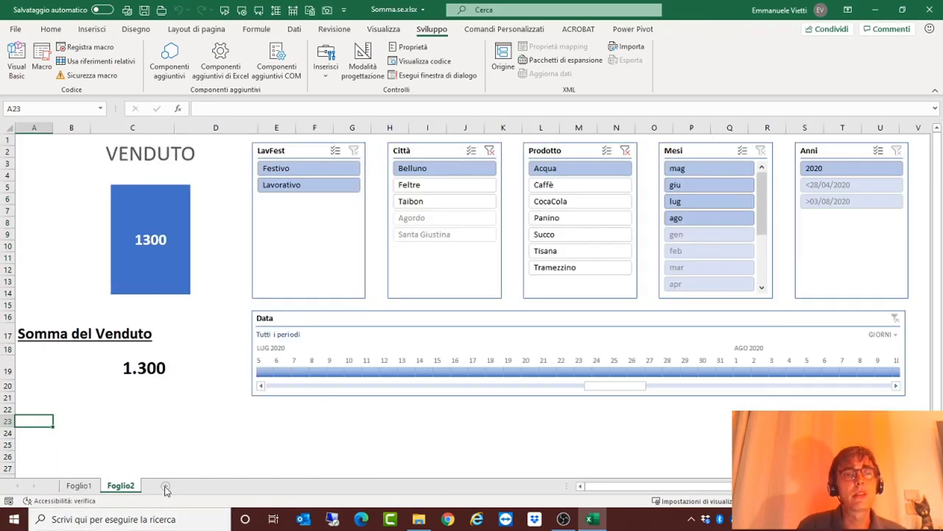
click(42, 59)
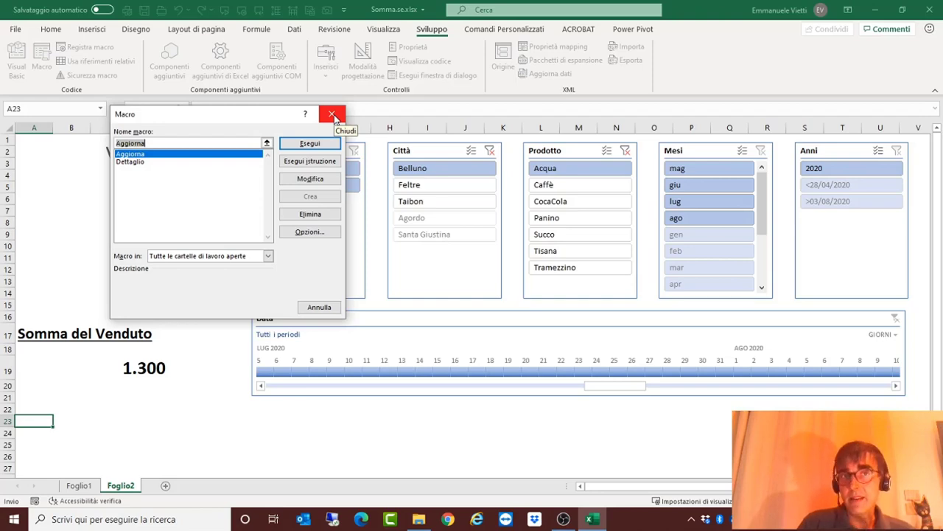
click(331, 114)
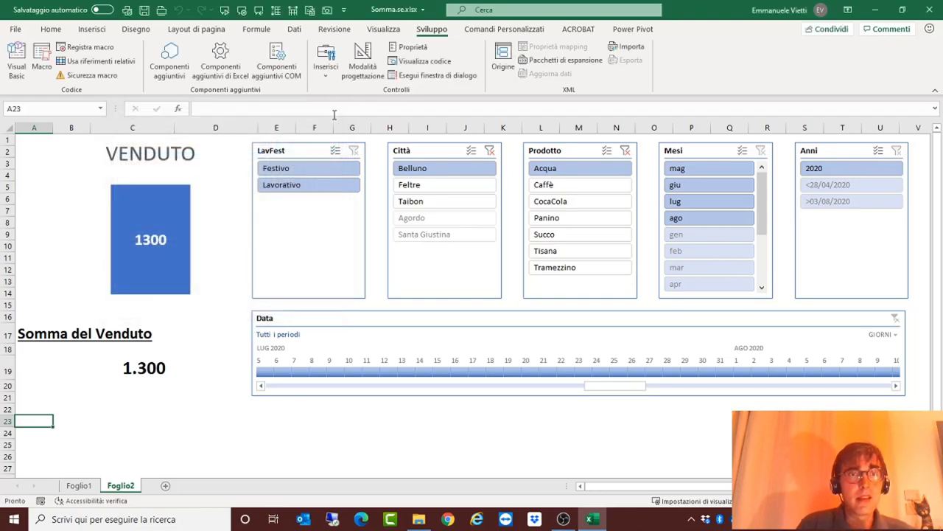
Insert the circular-arrows refresh icon from the Icons library
click(103, 33)
click(162, 63)
text(aggiorna)
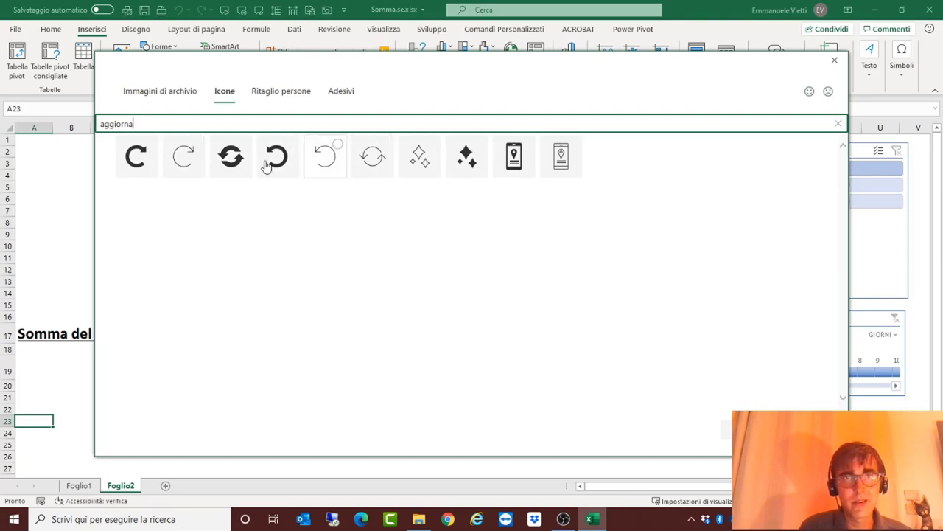
click(234, 154)
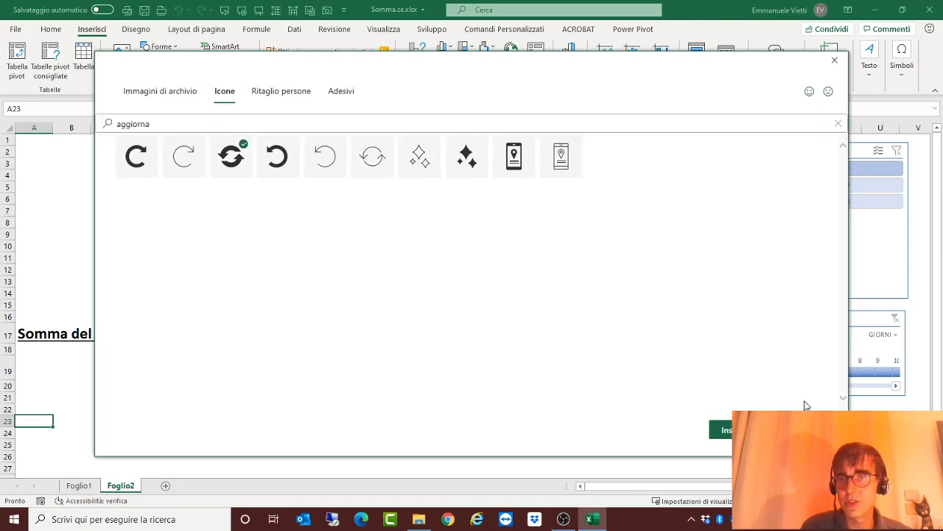
click(722, 430)
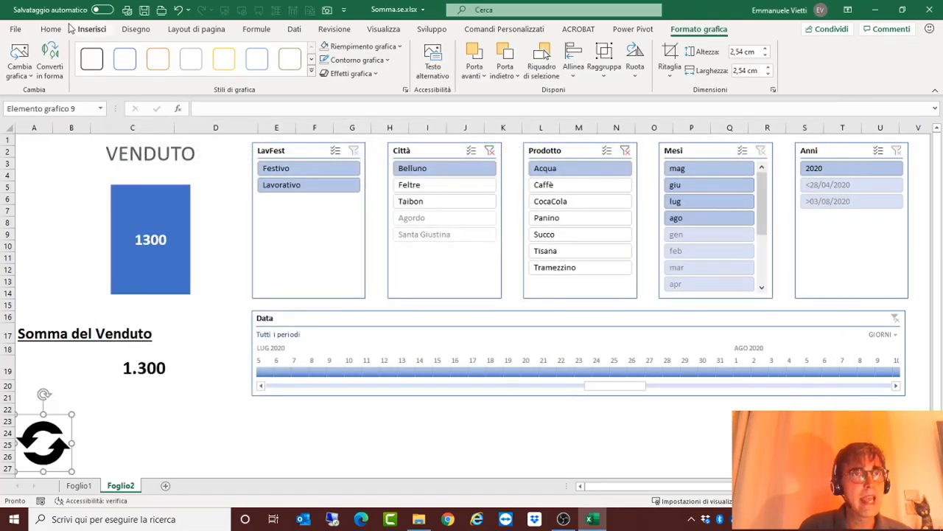
Insert the solid 'download' arrow icon and line it up beside the refresh icon below the total
click(91, 29)
click(158, 59)
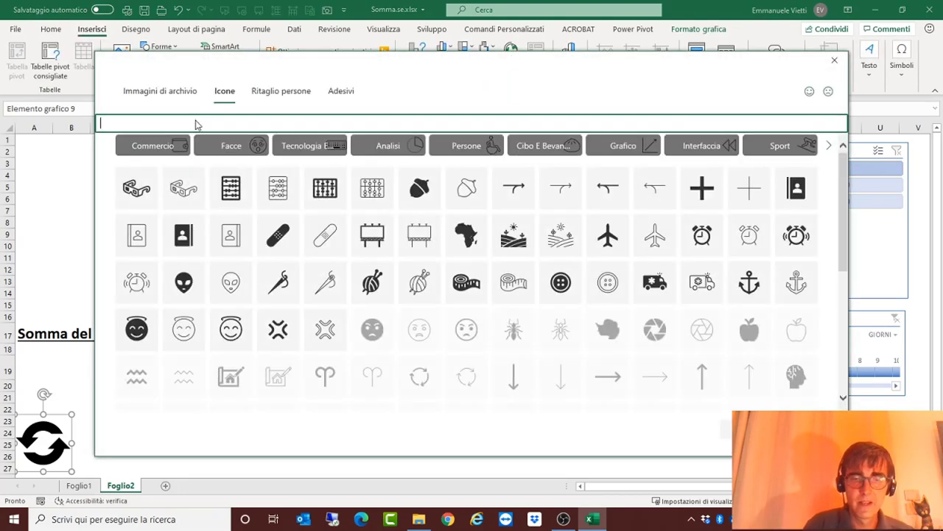
text(download)
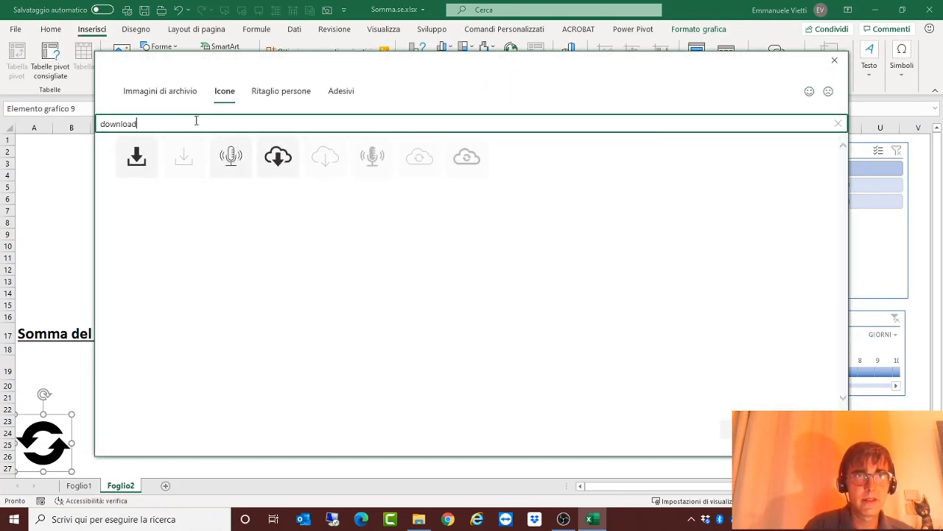
click(142, 162)
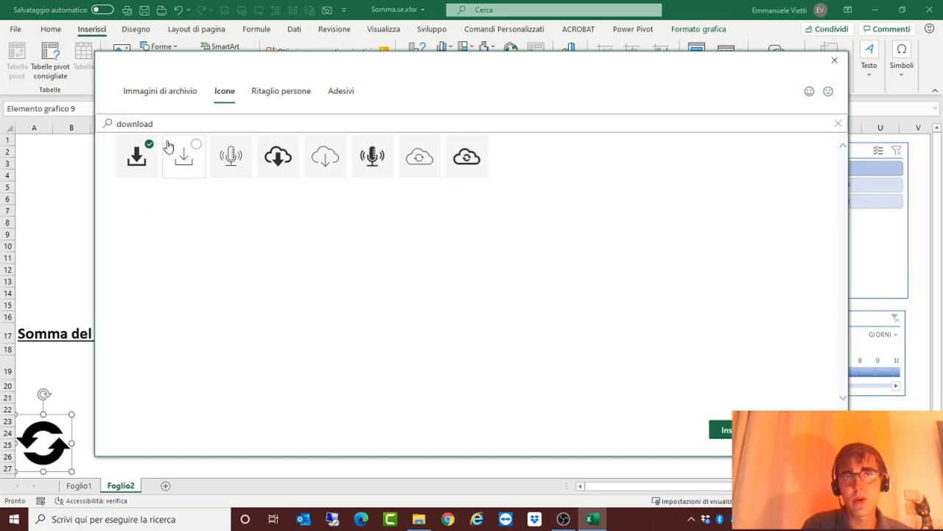
click(725, 430)
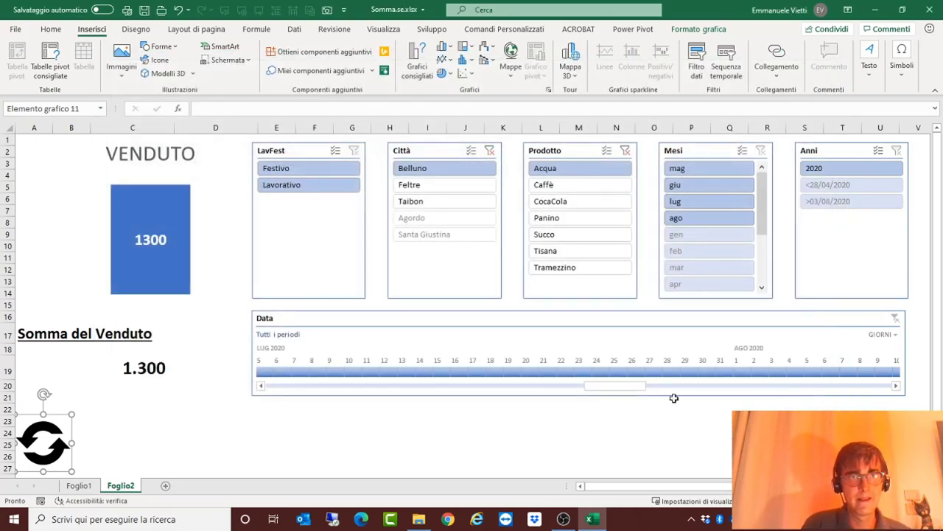
drag(65, 435, 165, 435)
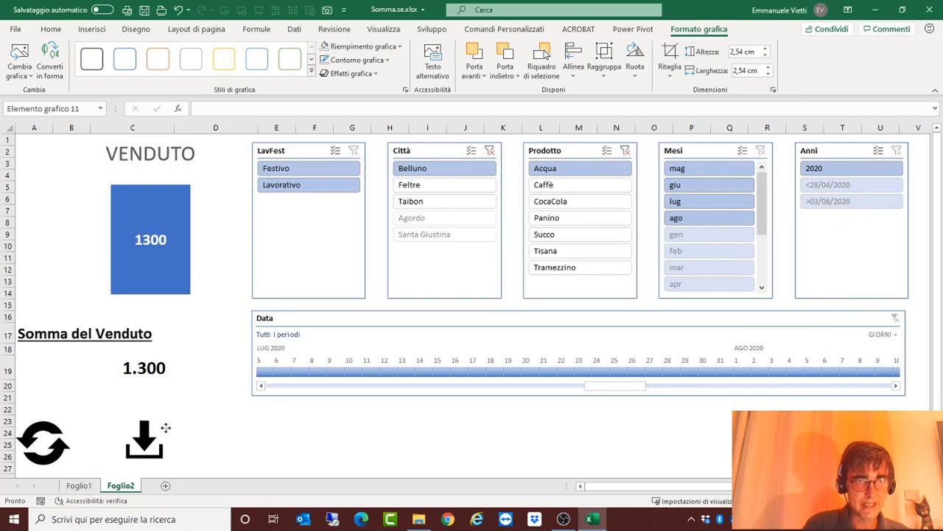
drag(64, 441, 147, 426)
Fill both the refresh and download icons with blue
click(147, 426)
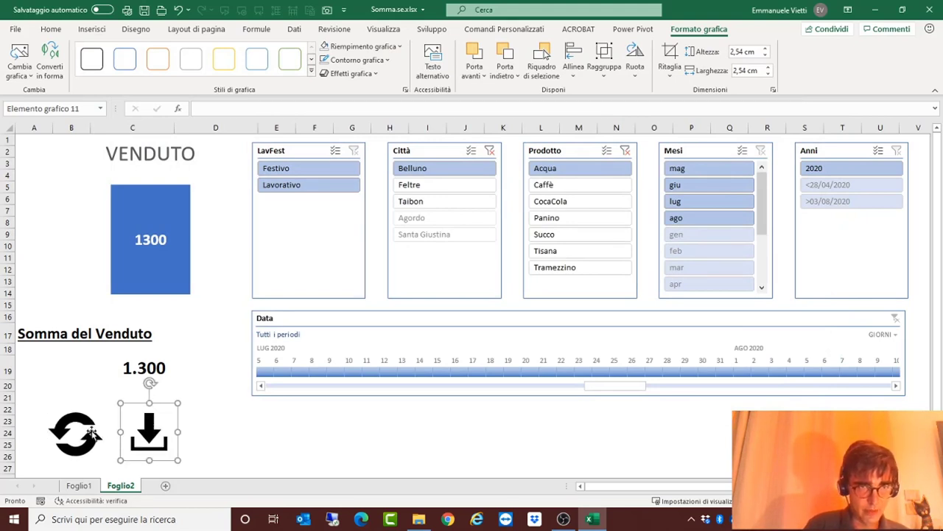
ctrl+click(90, 435)
click(360, 46)
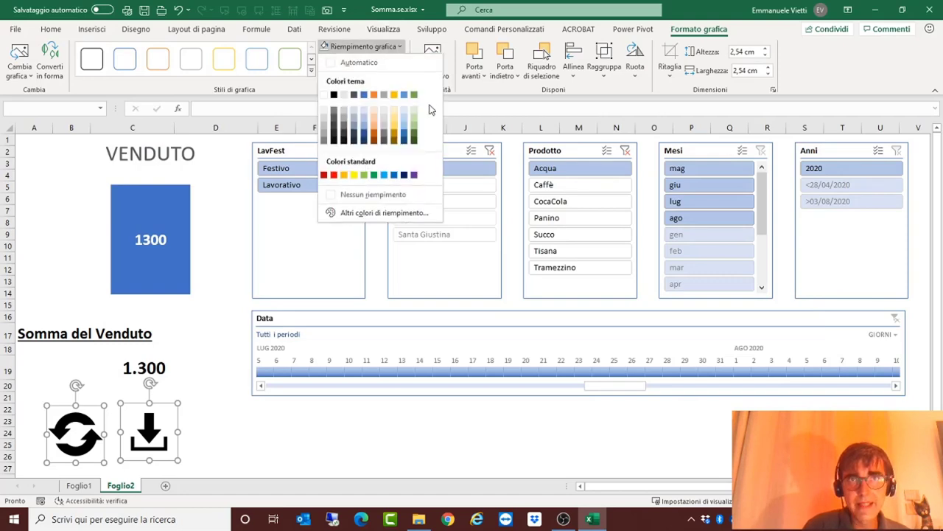
click(372, 93)
click(276, 433)
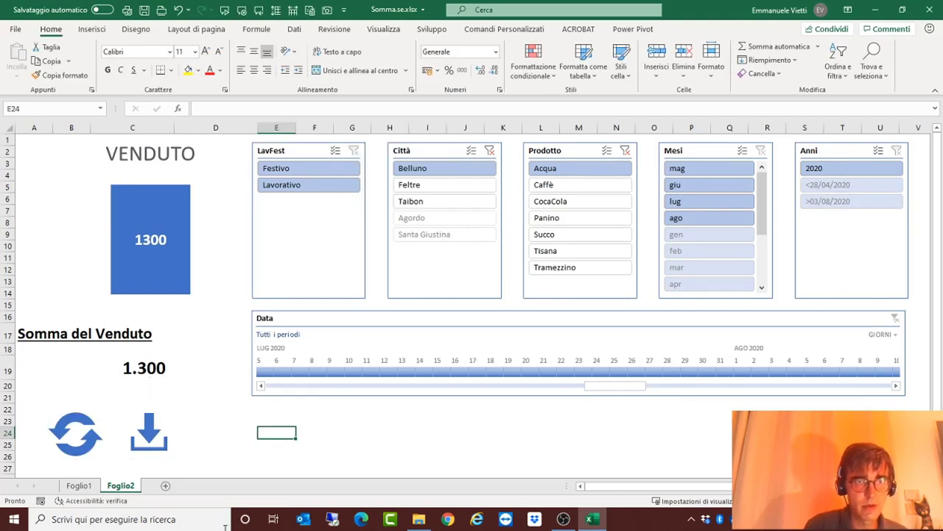
click(82, 434)
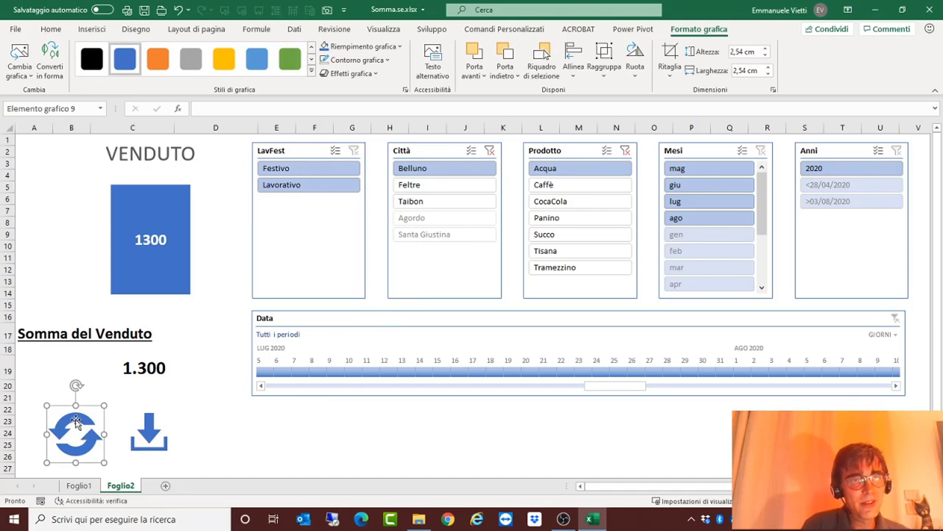
Assign the Aggiorna macro to the refresh icon
right_click(75, 418)
click(125, 358)
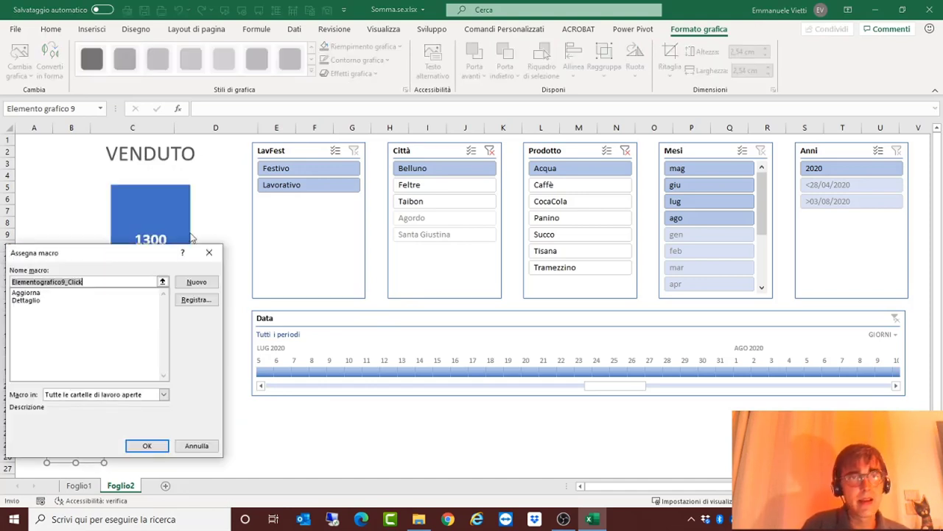
click(25, 294)
click(143, 445)
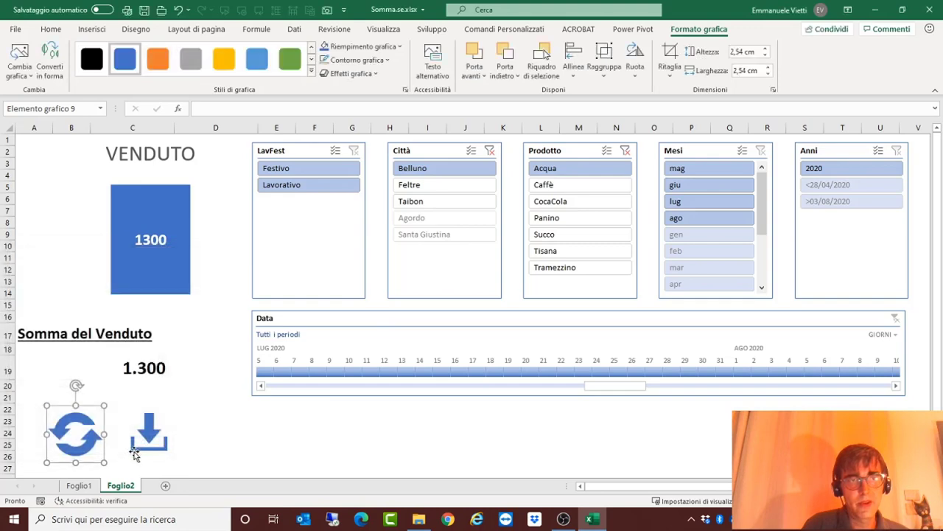
Assign the Dettaglio macro to the download icon
click(144, 436)
right_click(144, 436)
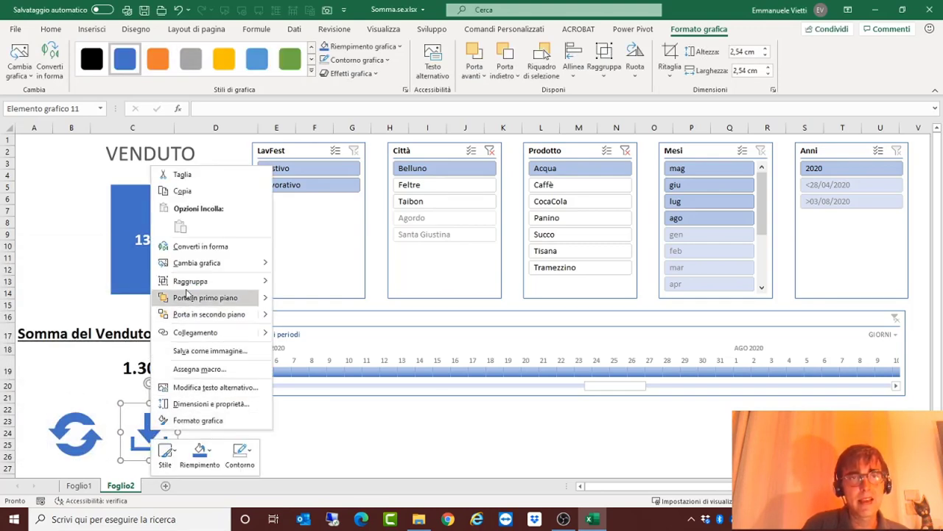
click(198, 368)
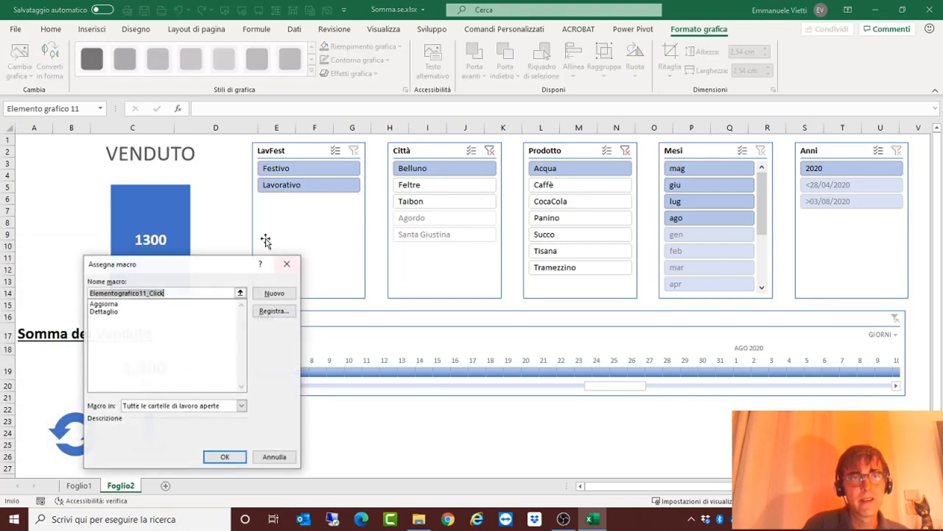
click(103, 312)
click(225, 456)
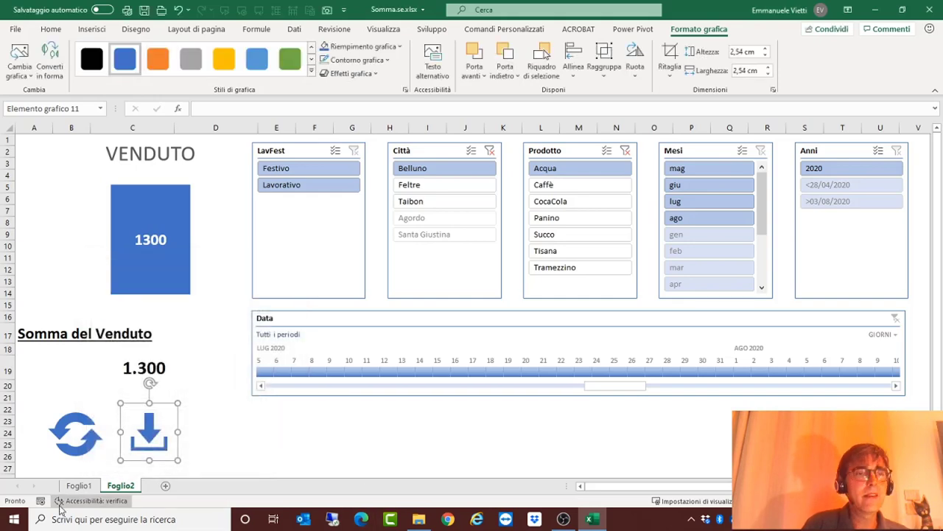
click(33, 422)
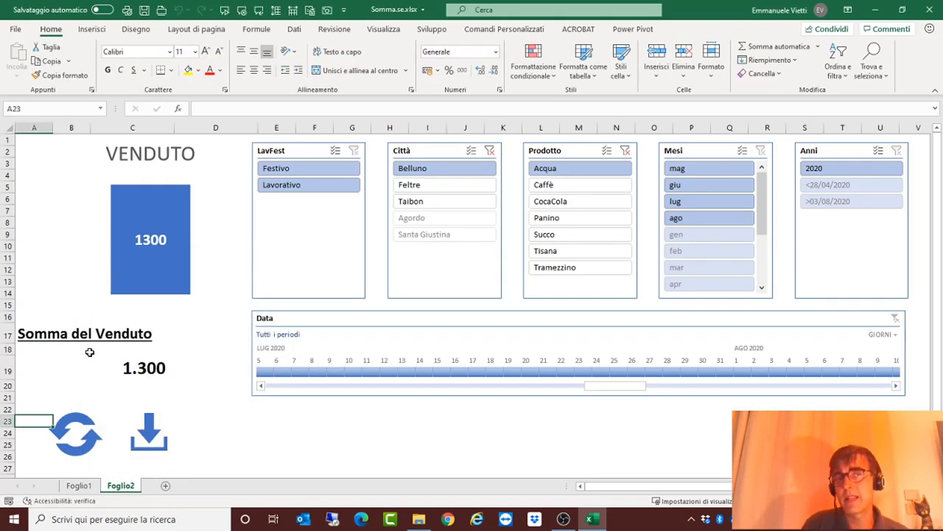
Test the buttons: refresh resets filters to 4.065, then download lists the detail rows
shift+click(411, 201)
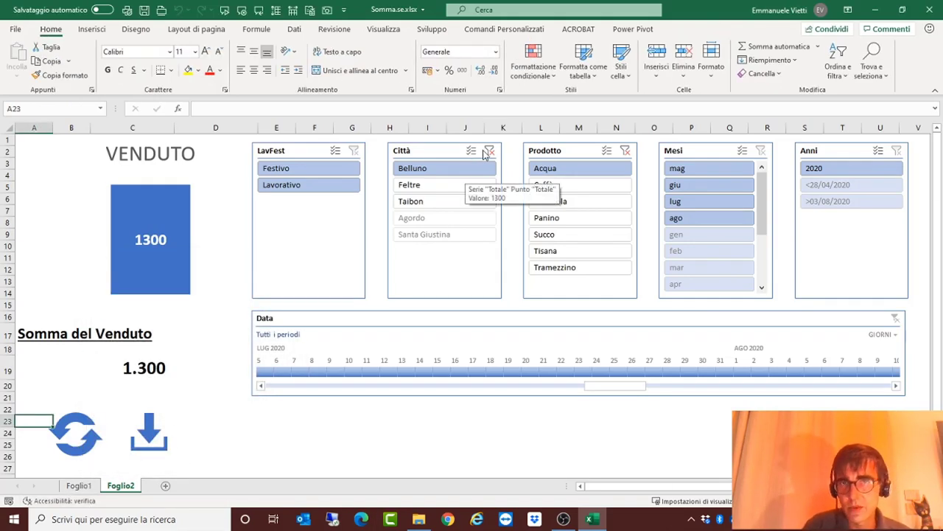
click(625, 151)
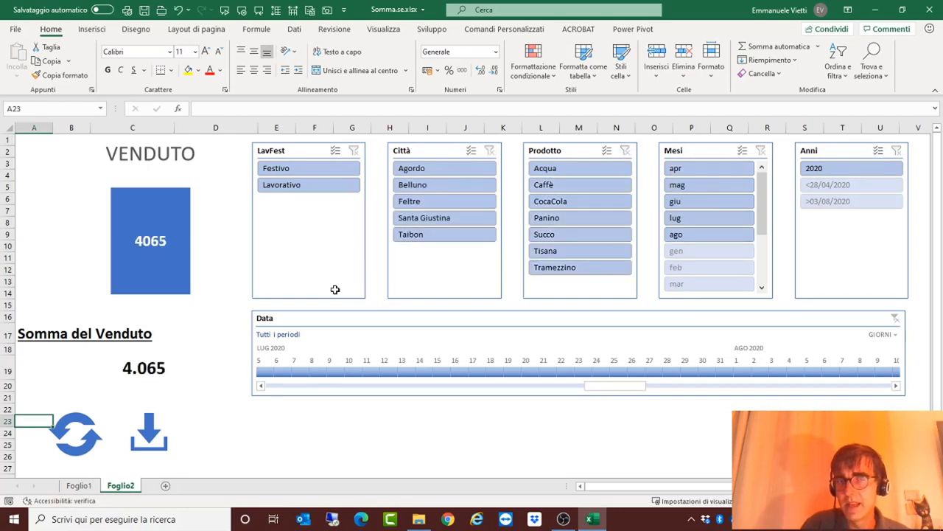
click(145, 436)
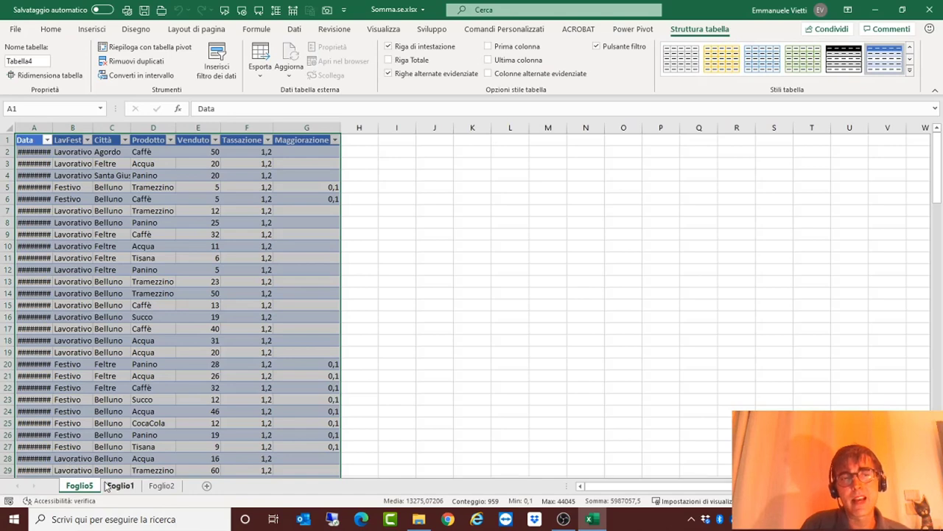
scroll(151, 222, down, 6)
scroll(155, 294, down, 9)
scroll(157, 354, down, 9)
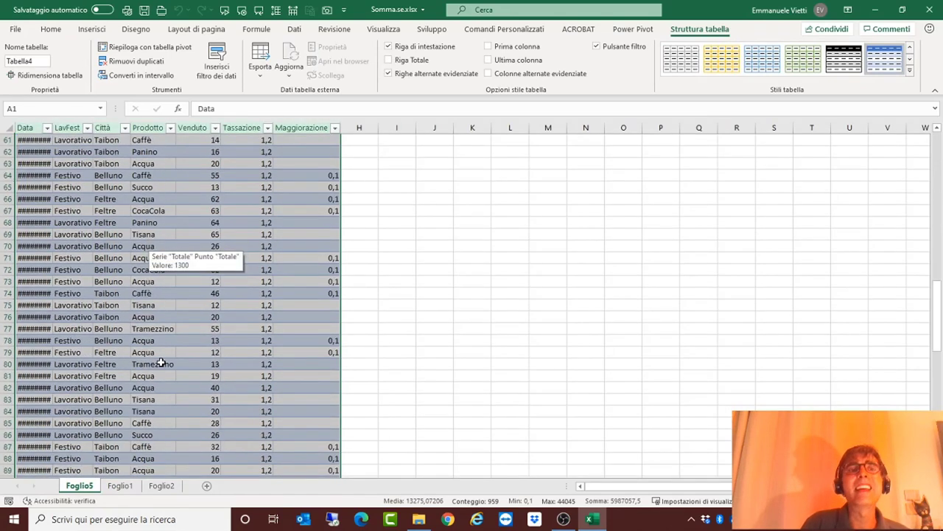
scroll(161, 364, down, 10)
scroll(161, 364, down, 3)
scroll(160, 362, up, 3)
scroll(160, 361, up, 15)
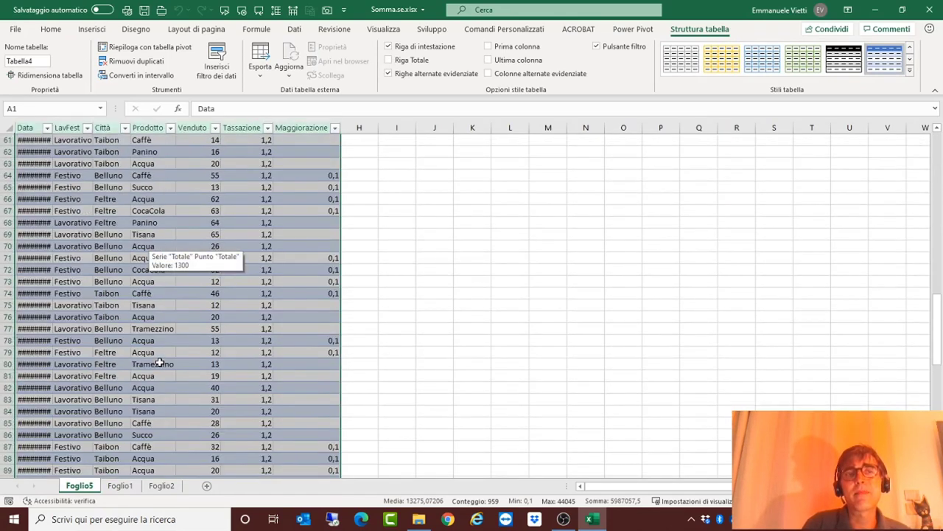
scroll(155, 362, up, 15)
Delete the Foglio5 detail sheet and return to the Foglio2 dashboard
right_click(81, 485)
click(110, 344)
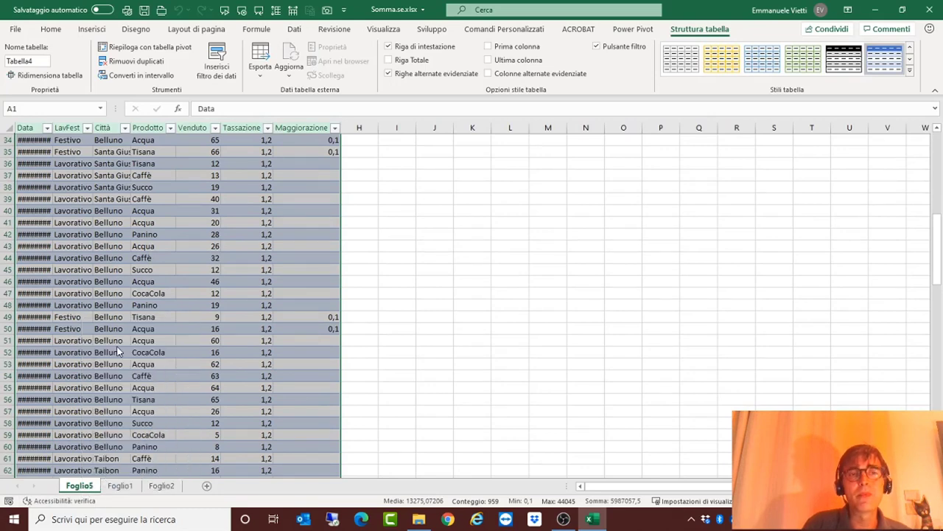
click(446, 293)
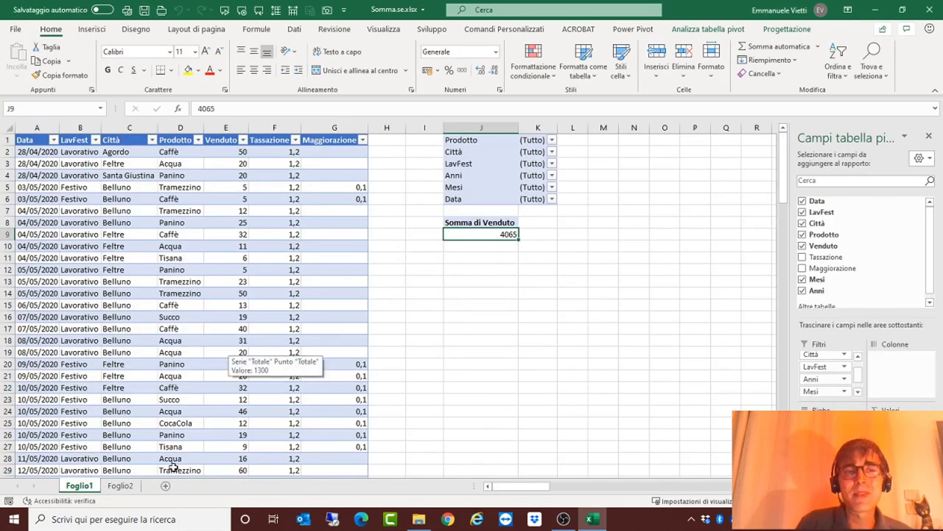
click(133, 486)
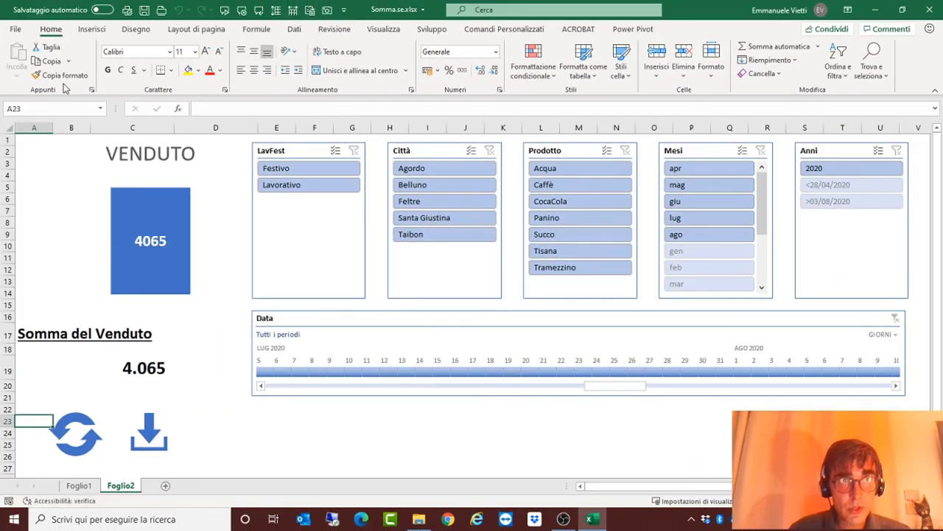
Save the workbook to the Desktop as Excel Macro-Enabled Workbook named Somma.se.risolto.xlsm
click(14, 30)
click(44, 187)
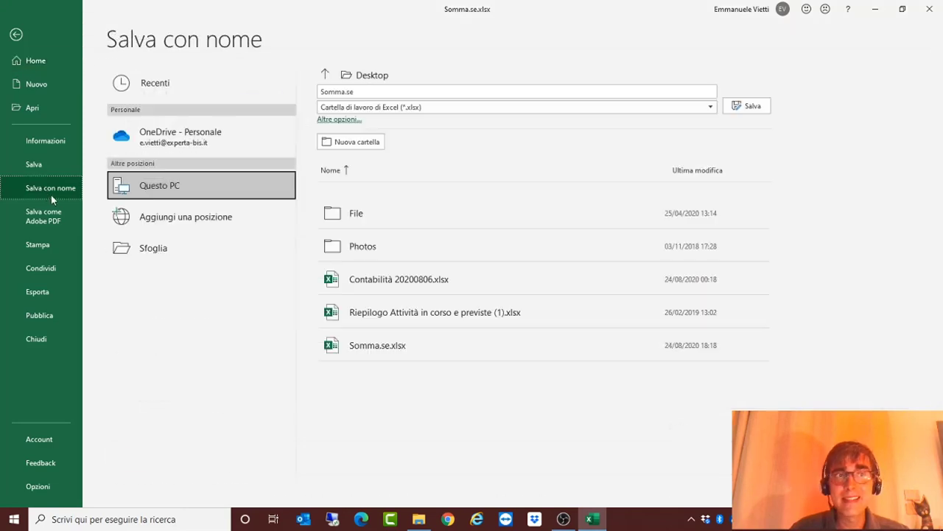
click(407, 109)
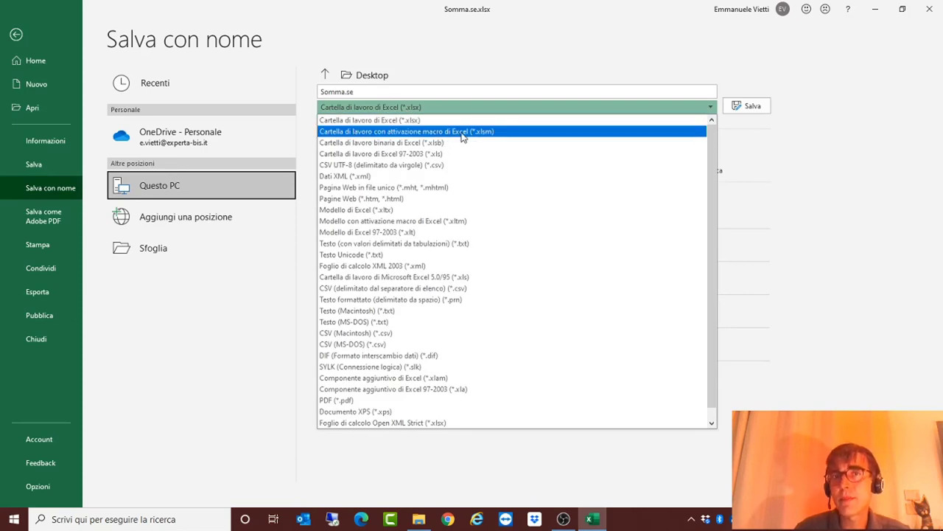
click(489, 132)
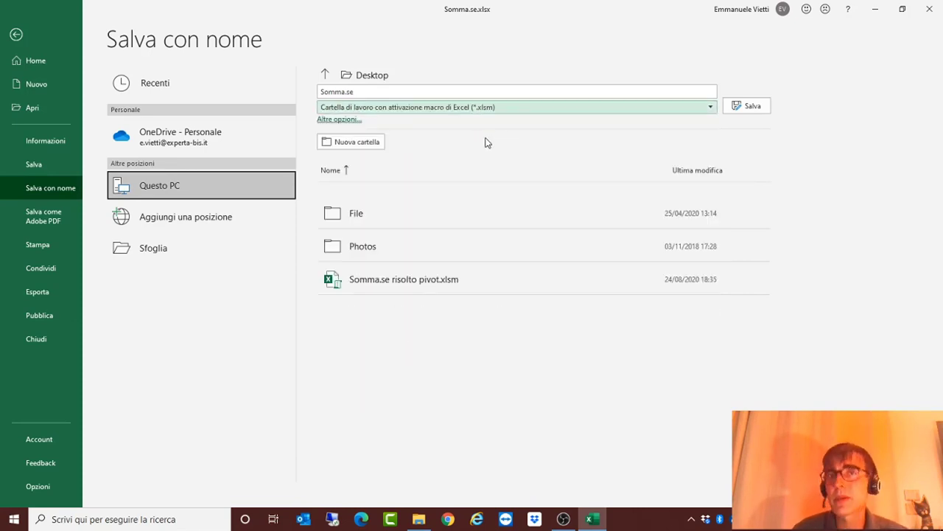
click(414, 94)
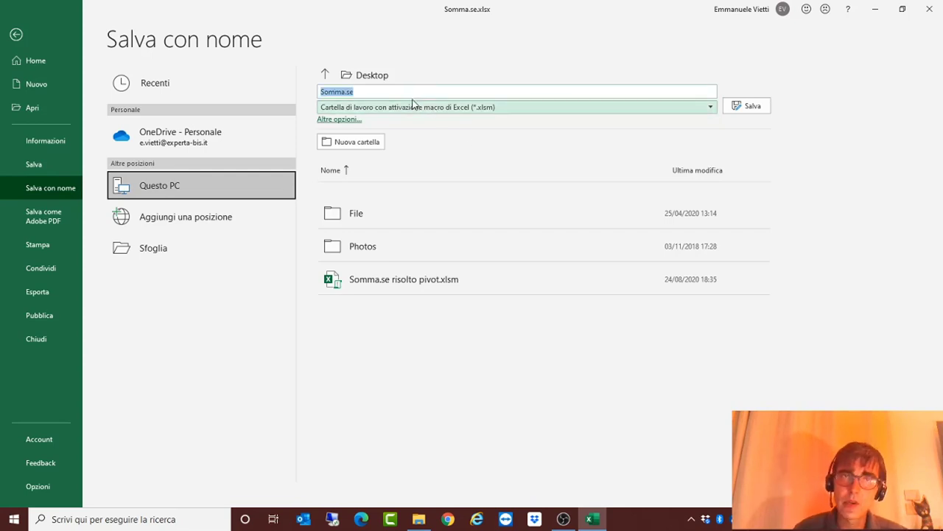
click(405, 94)
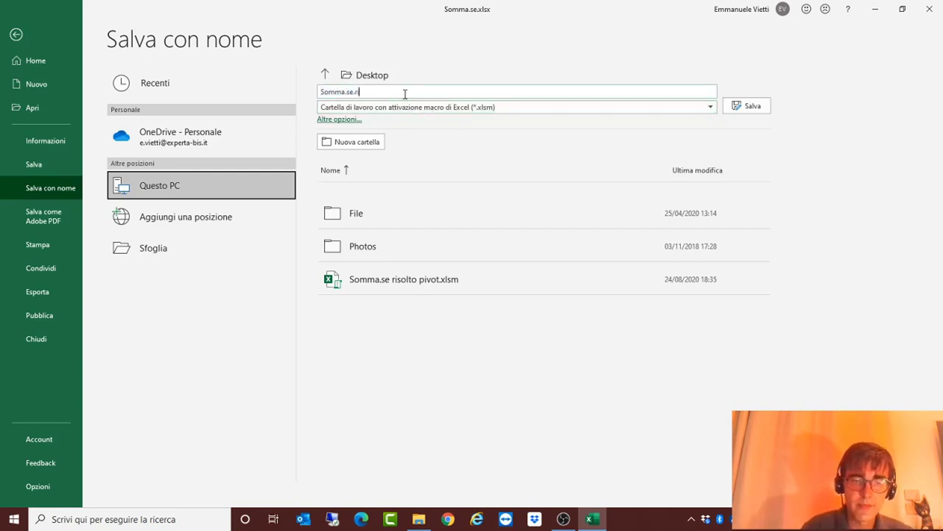
click(747, 105)
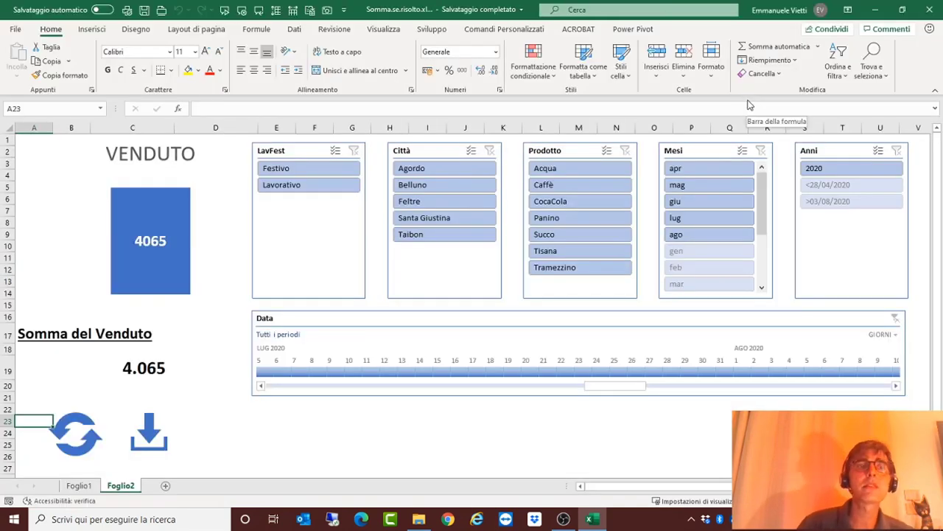